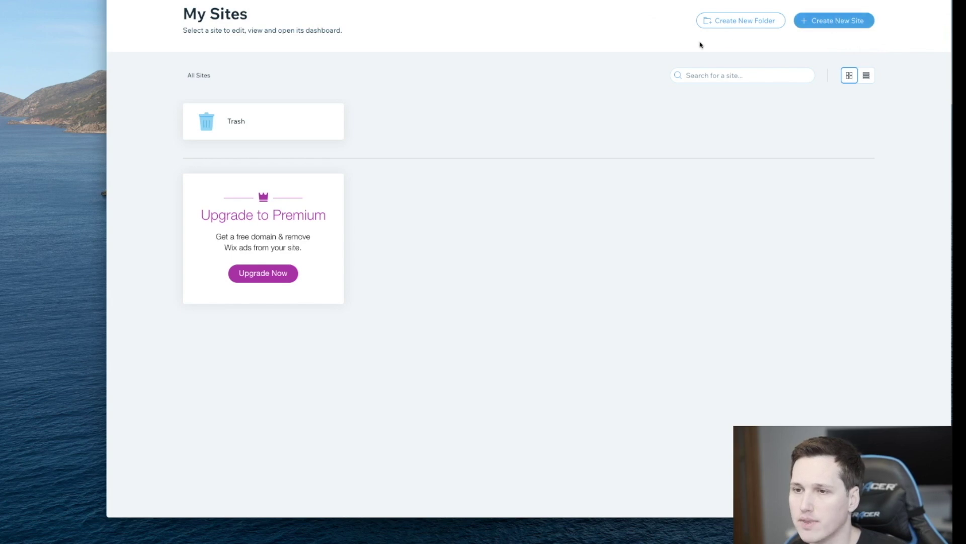
Step: Create a folder named Roofing in My Sites and start a new site
click(735, 23)
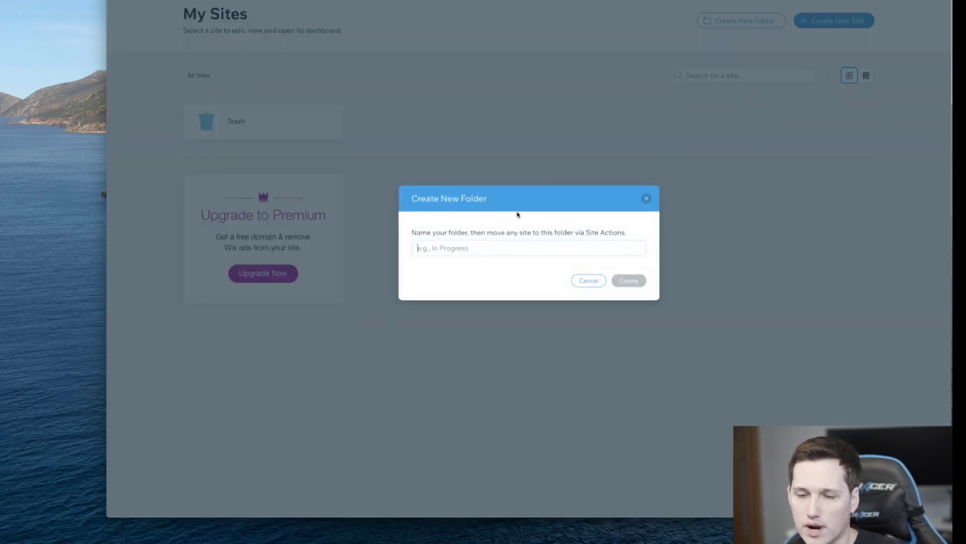
text(Roofing)
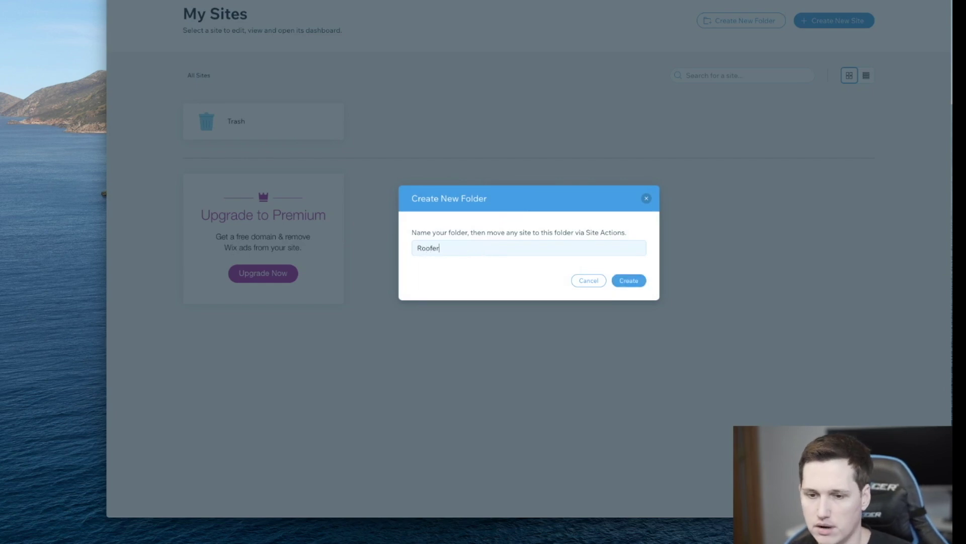
click(632, 283)
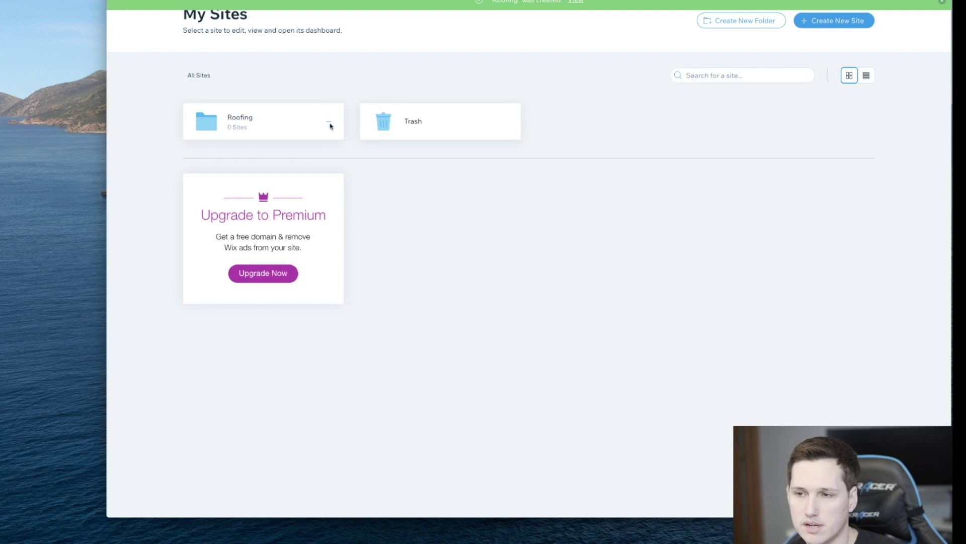
click(849, 21)
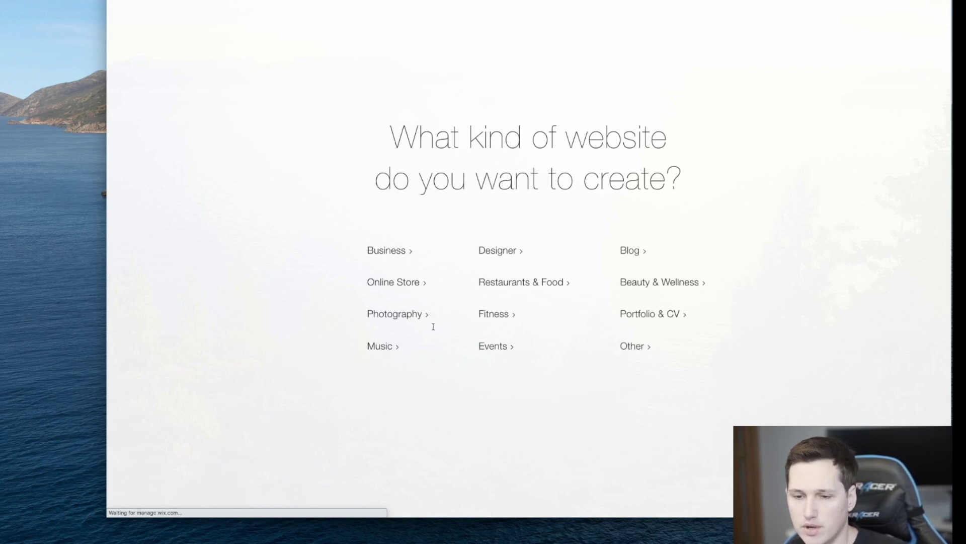
Step: Choose the Other website type and search the template gallery for 'roofing'
click(652, 347)
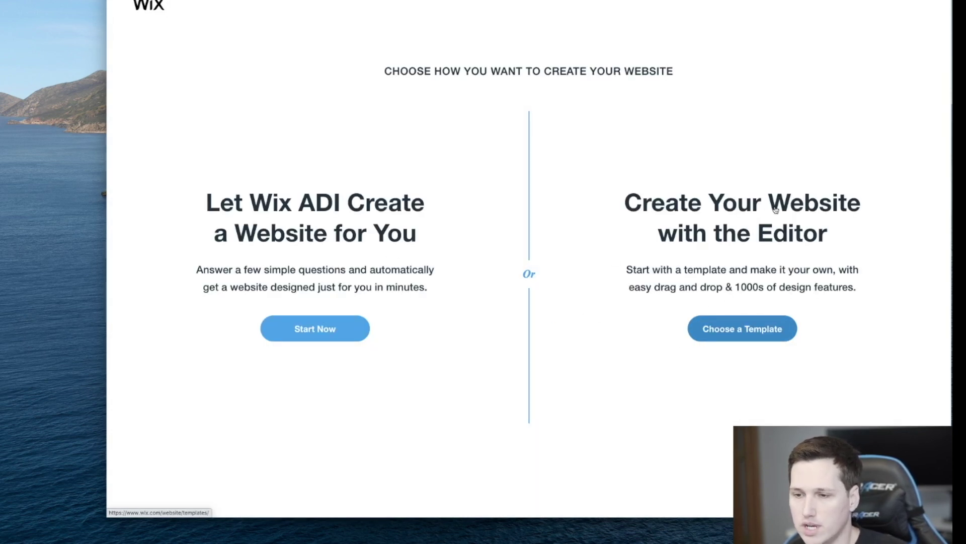
click(740, 329)
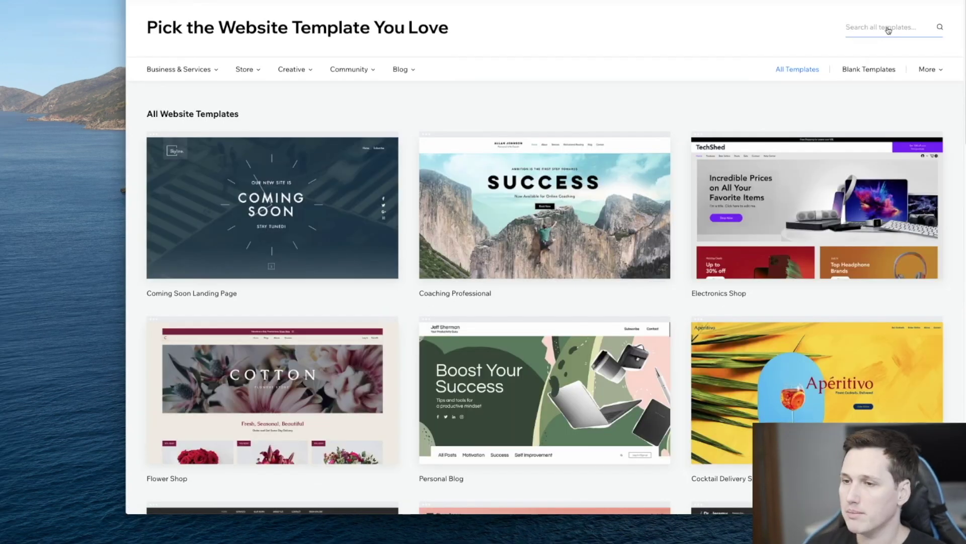
click(870, 35)
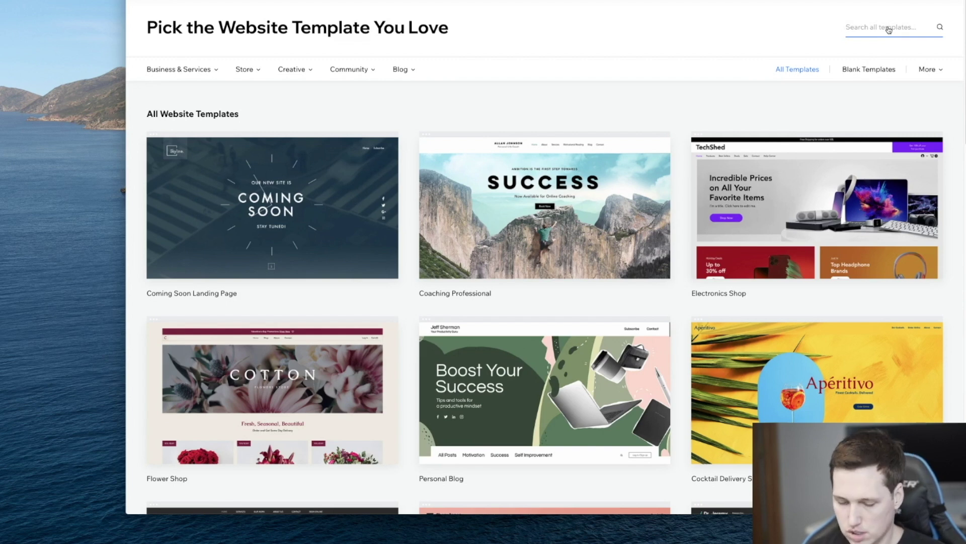
text(roofing)
scroll(545, 257, down, 1)
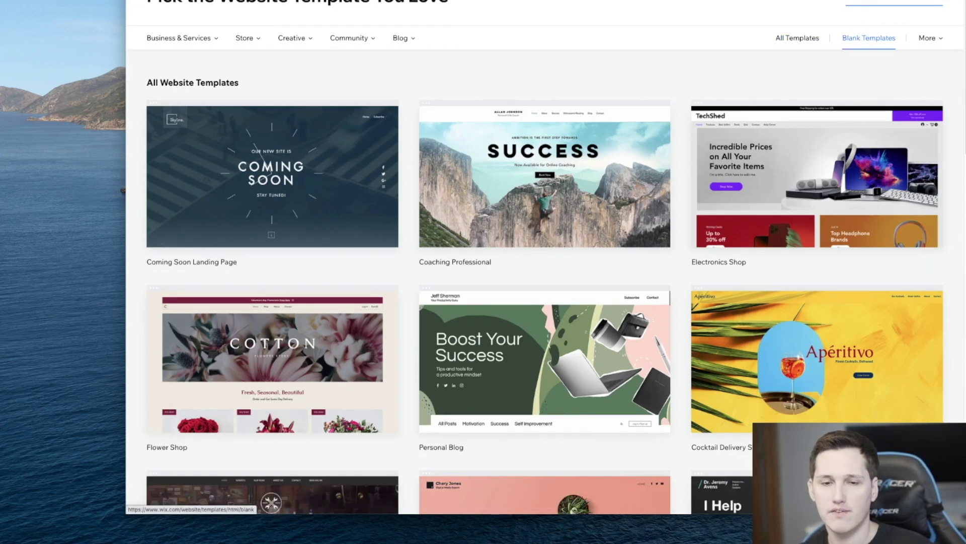
key(Return)
Step: Open the Roofing Company template for editing
scroll(281, 226, up, 1)
click(275, 224)
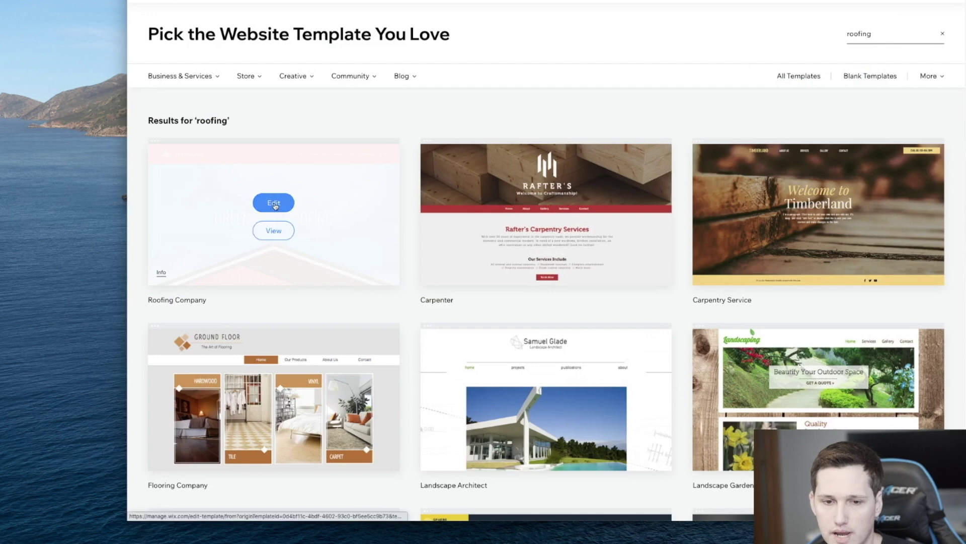
click(276, 205)
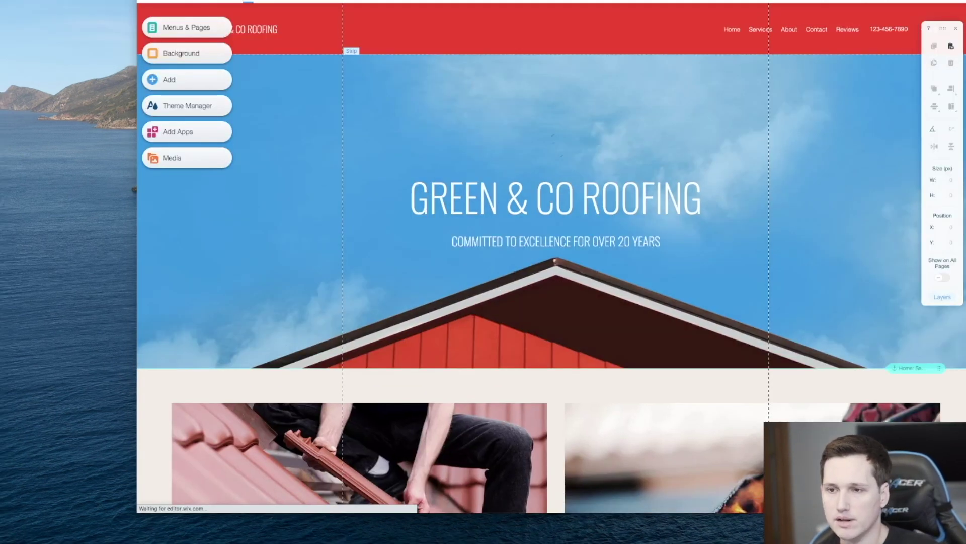
Step: Replace the header logo graphic with the House vector icon found by searching 'roof'
click(572, 193)
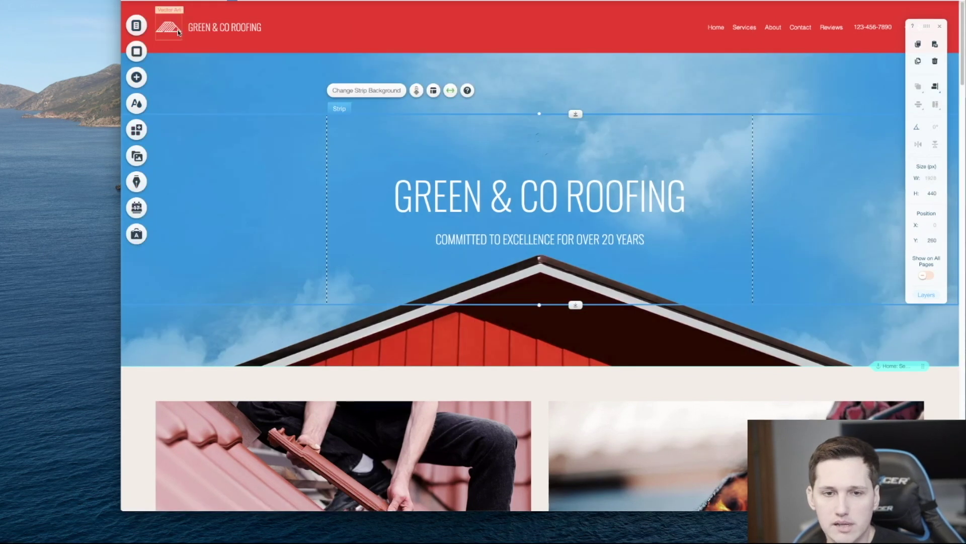
click(178, 32)
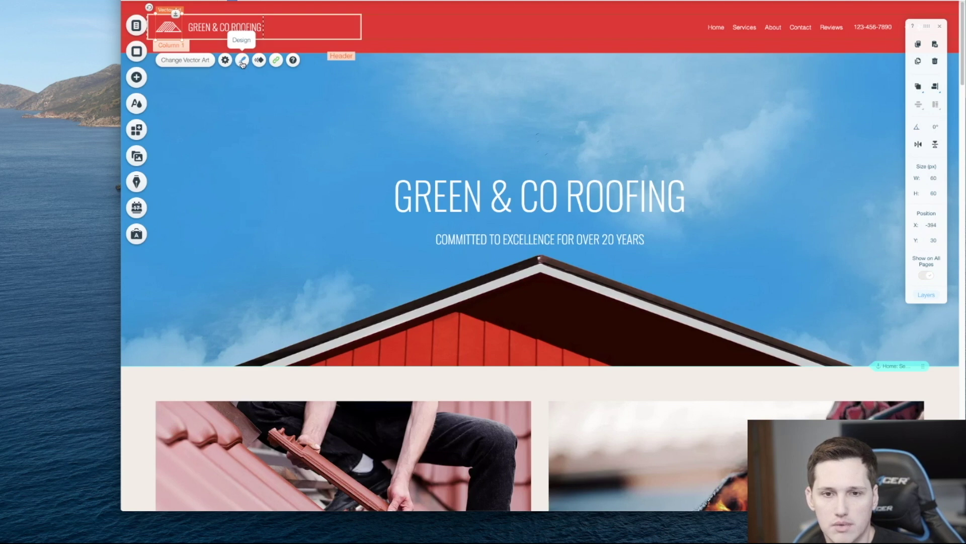
click(242, 62)
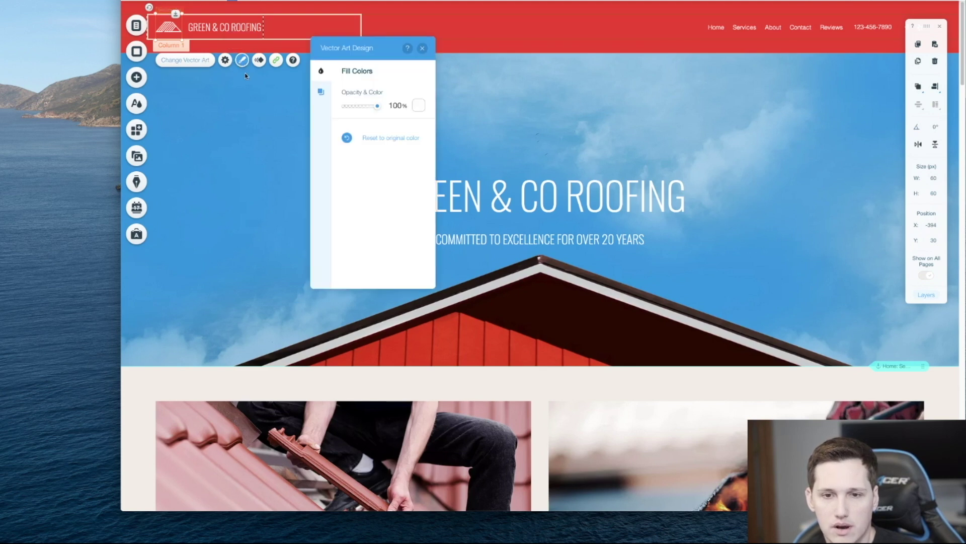
click(423, 49)
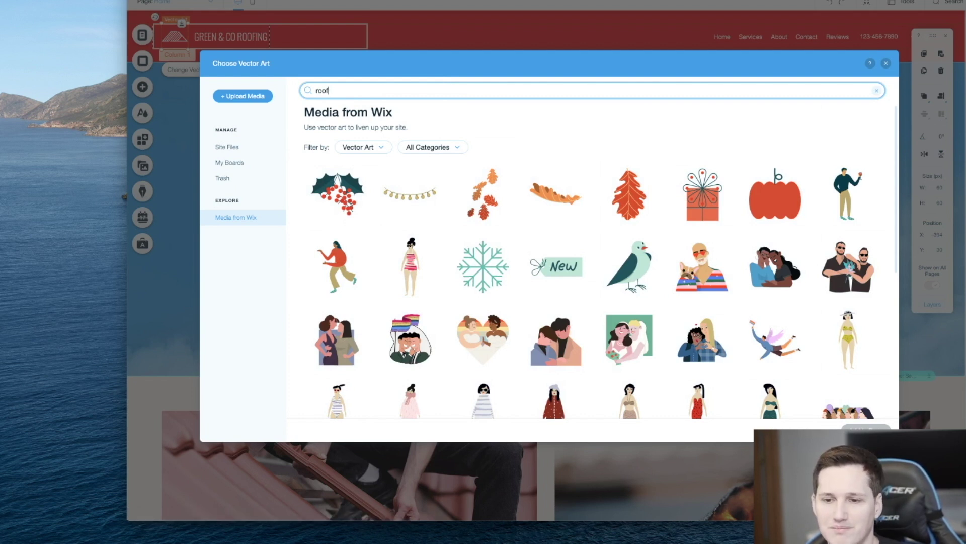
key(Return)
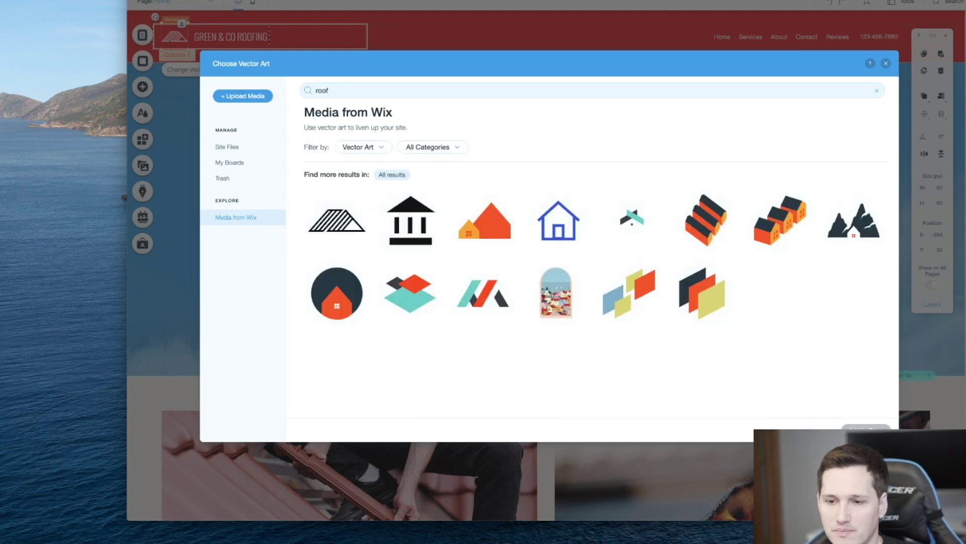
mouse_move(338, 225)
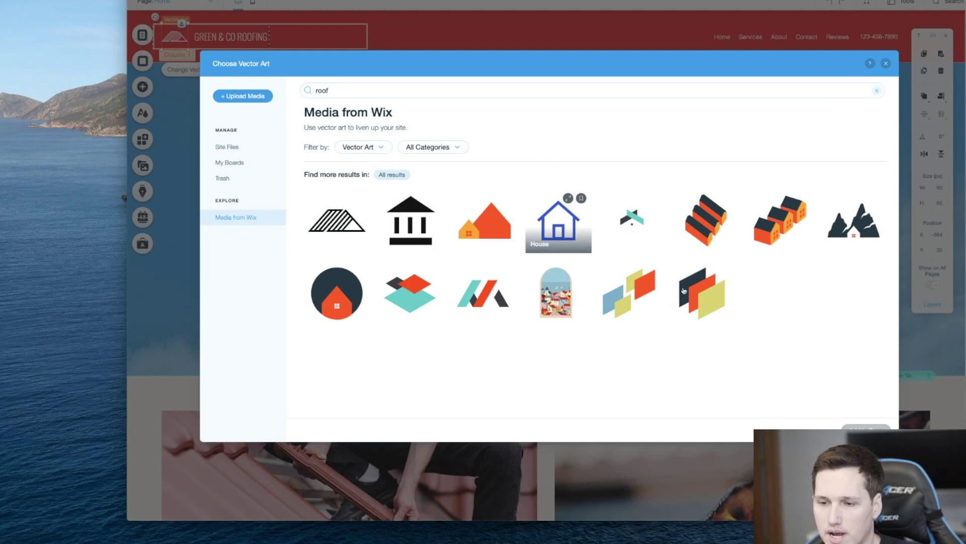
mouse_move(571, 225)
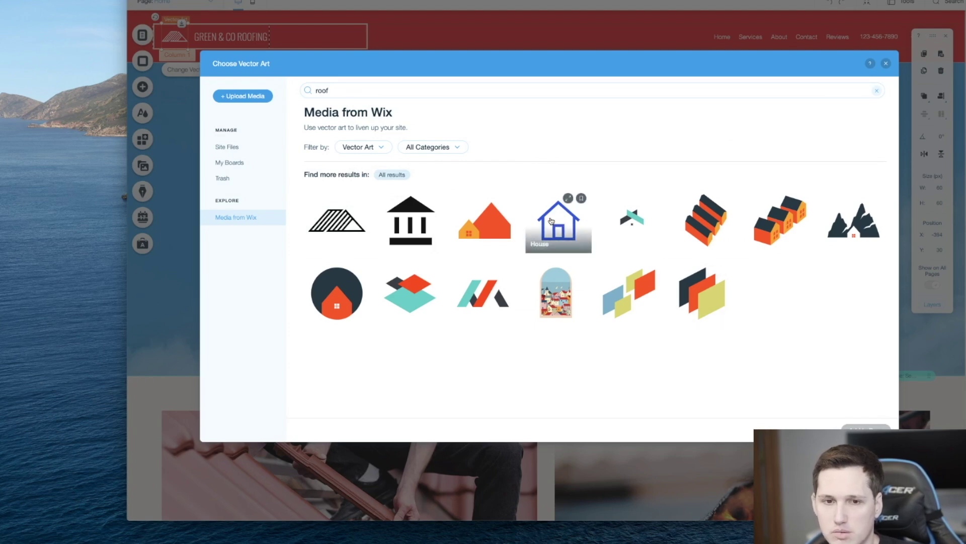
double_click(552, 221)
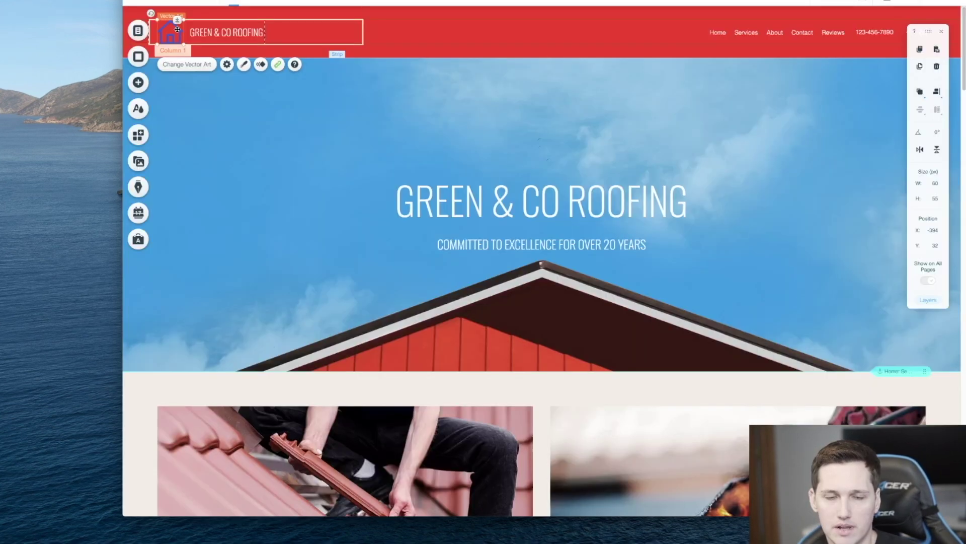
Step: Set the house logo's fill colour to white
click(244, 64)
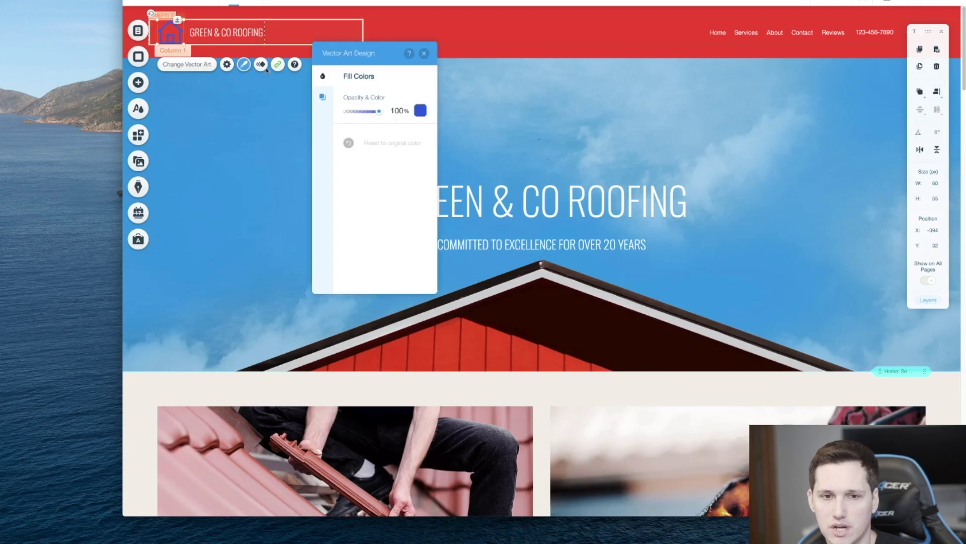
click(418, 112)
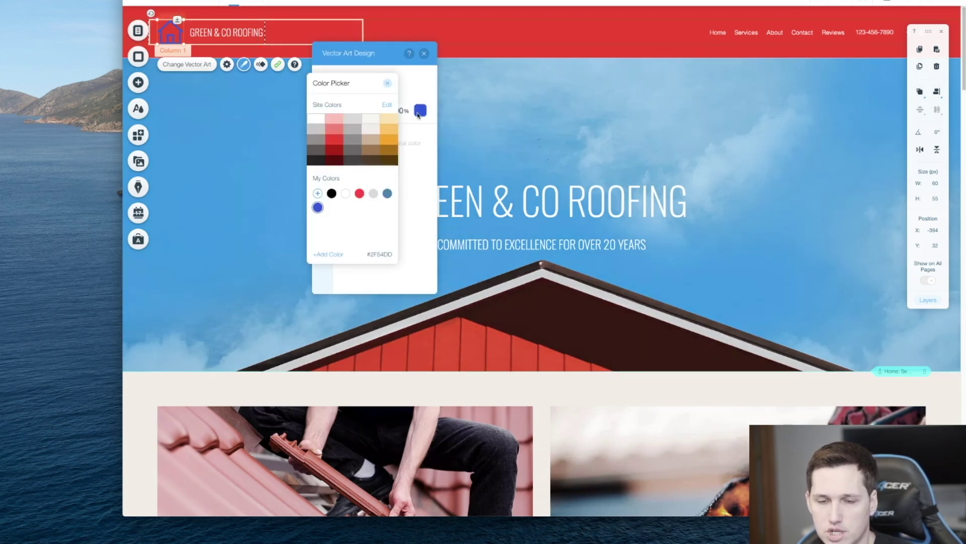
click(224, 35)
click(217, 33)
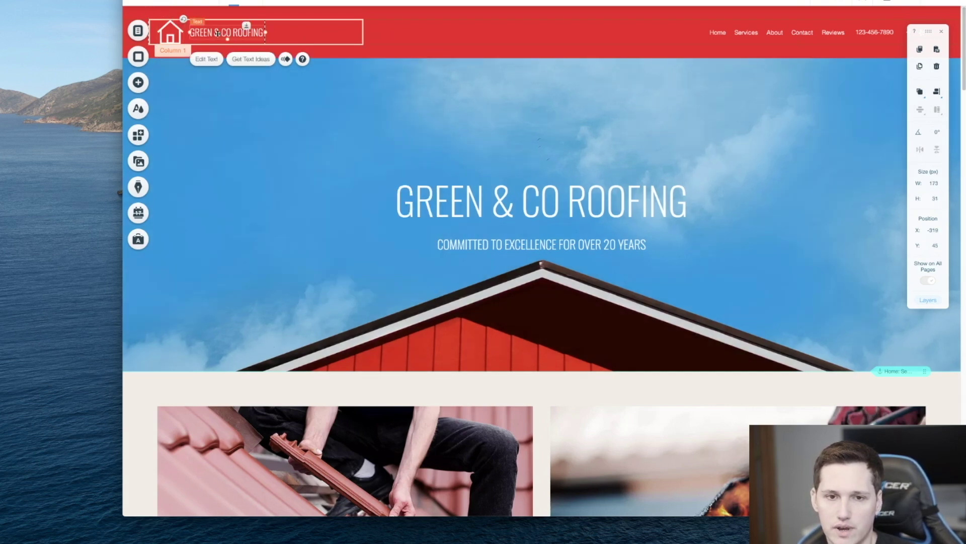
Step: Rename the header business name to 'Mequon Roofing Pros'
click(198, 59)
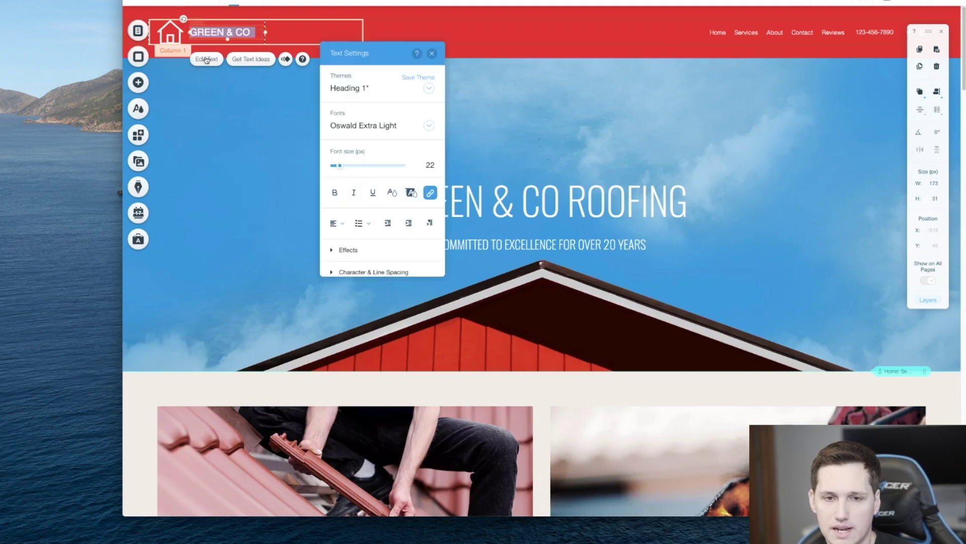
text(Mequ)
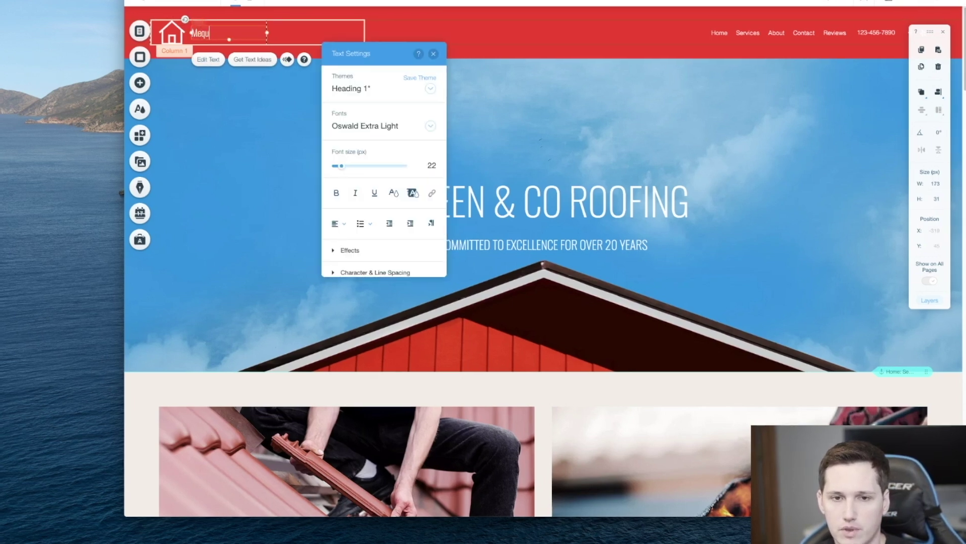
text(on Roofing Pros)
key(Escape)
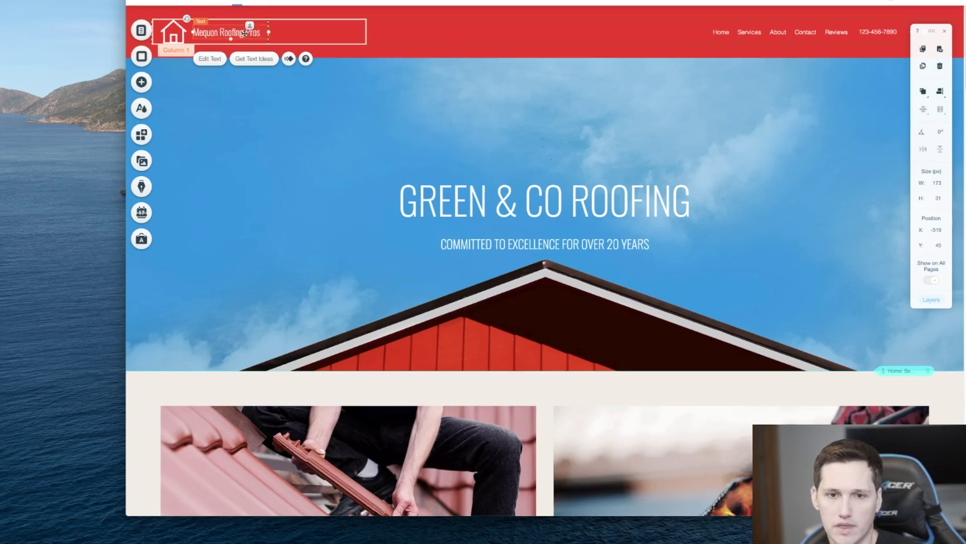
Step: Break the header name onto two lines with Pros below, and centre it
double_click(244, 33)
click(261, 32)
key(BackSpace)
key(BackSpace)
key(BackSpace)
key(BackSpace)
key(Return)
text(Pros)
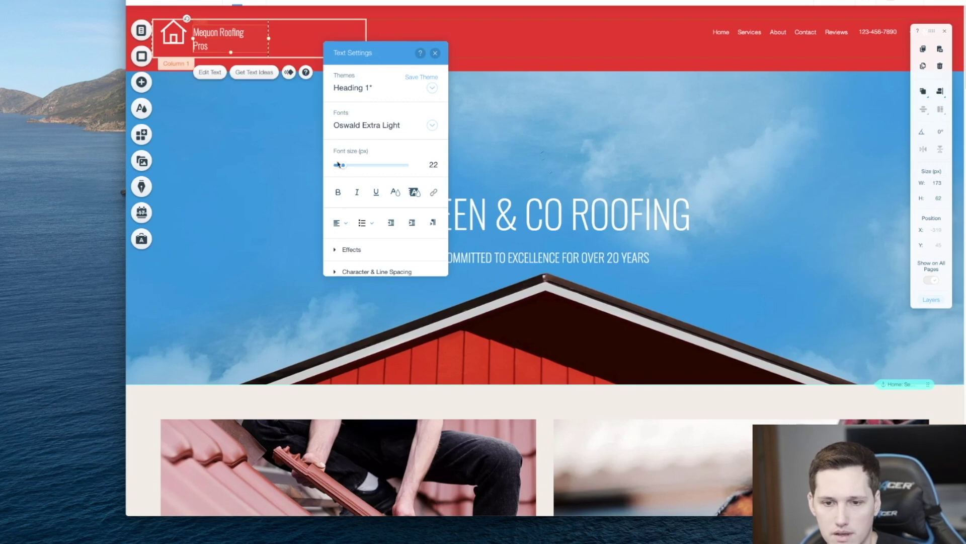
key(ctrl+a)
click(341, 222)
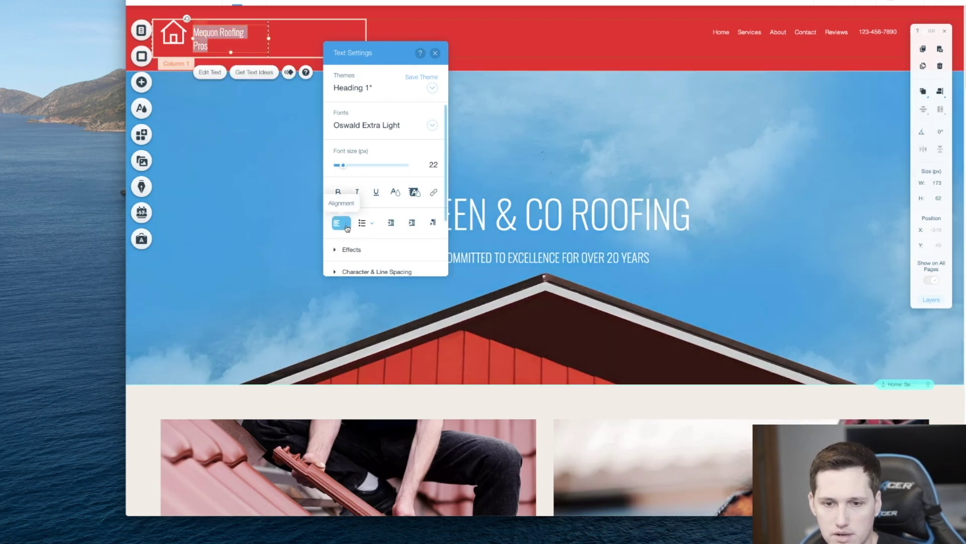
click(344, 236)
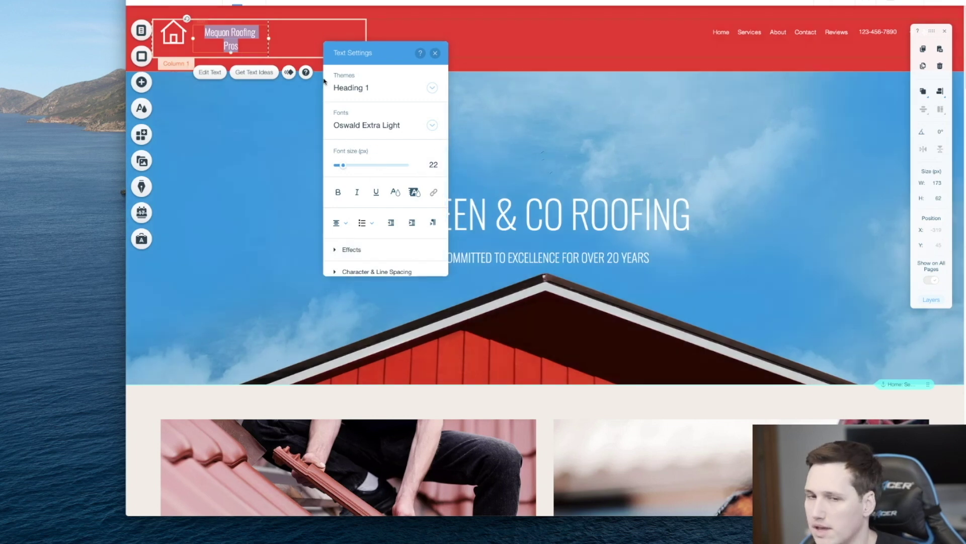
click(237, 46)
Step: Select the word Pros and set the header text colour to pale peach #FDE2B0
double_click(225, 46)
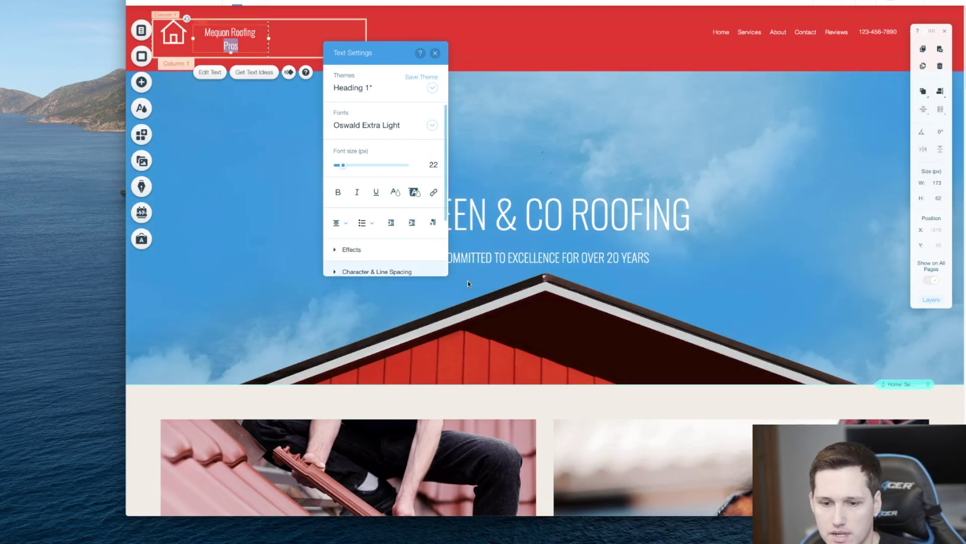
scroll(383, 211, down, 3)
scroll(481, 279, down, 5)
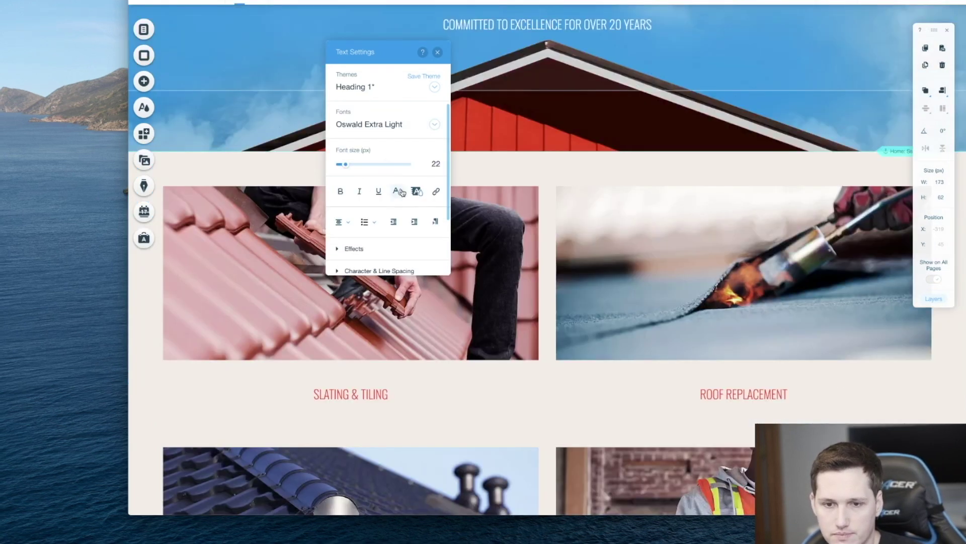
click(397, 192)
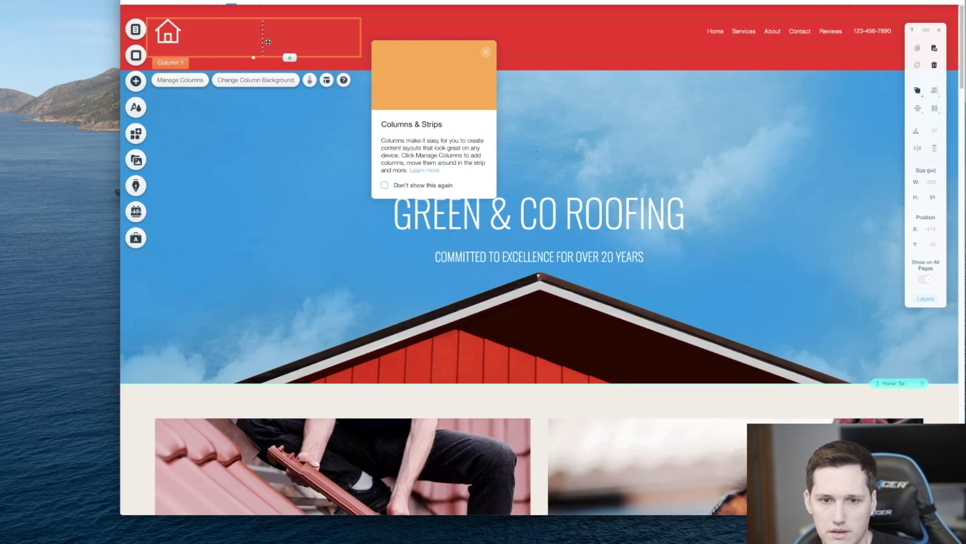
click(181, 80)
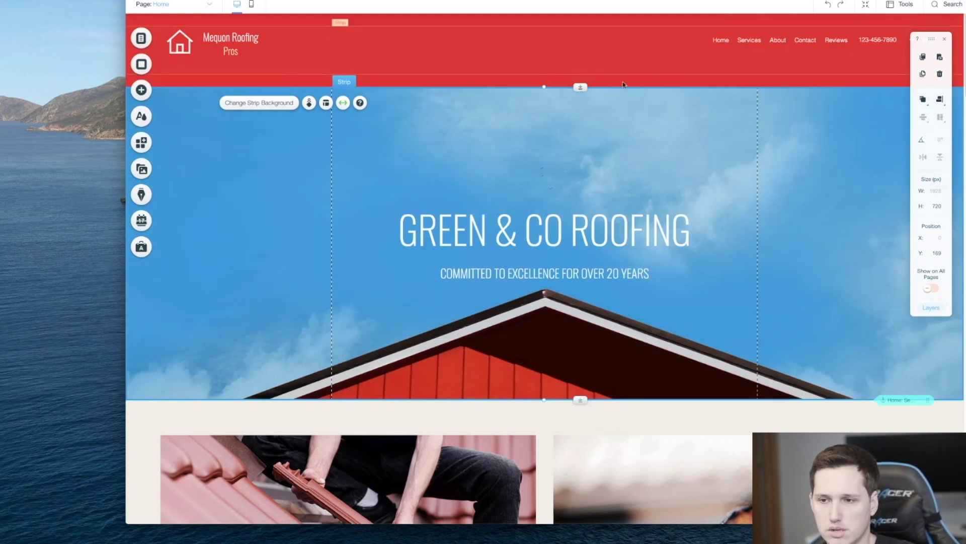
Step: Save the site with Cmd+S, keeping the free Wix.com domain option
key(super+s)
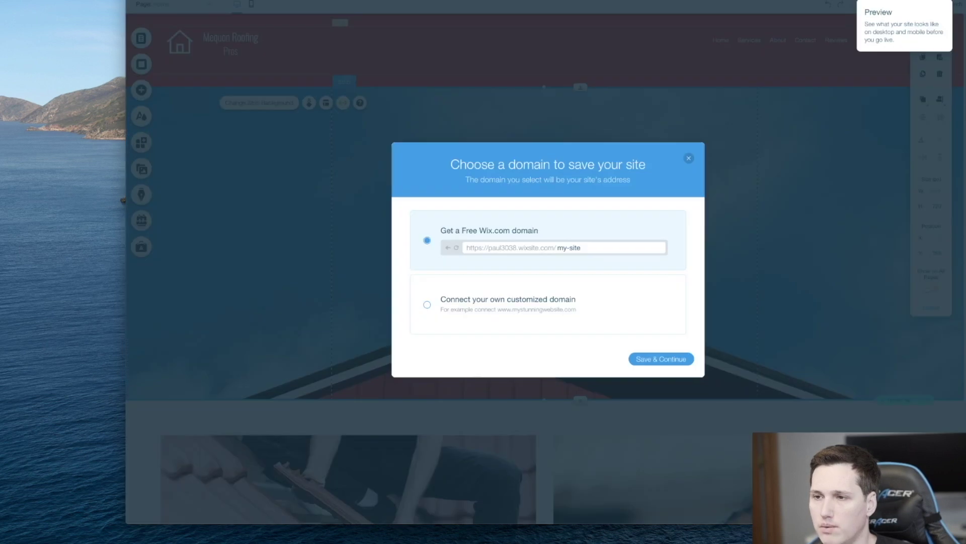
click(663, 360)
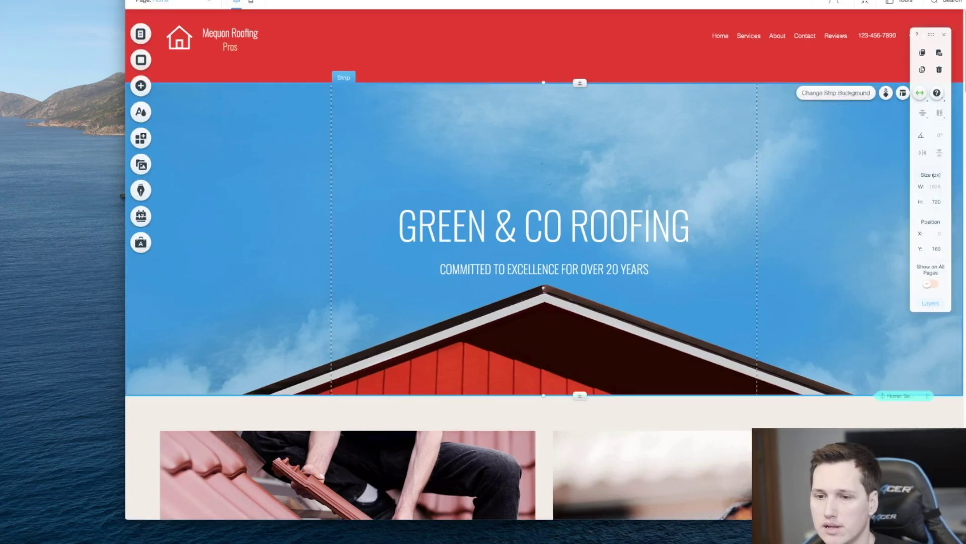
Step: Narrow the GREEN & CO ROOFING headline to 573 px so it wraps, then move it up-left
click(552, 223)
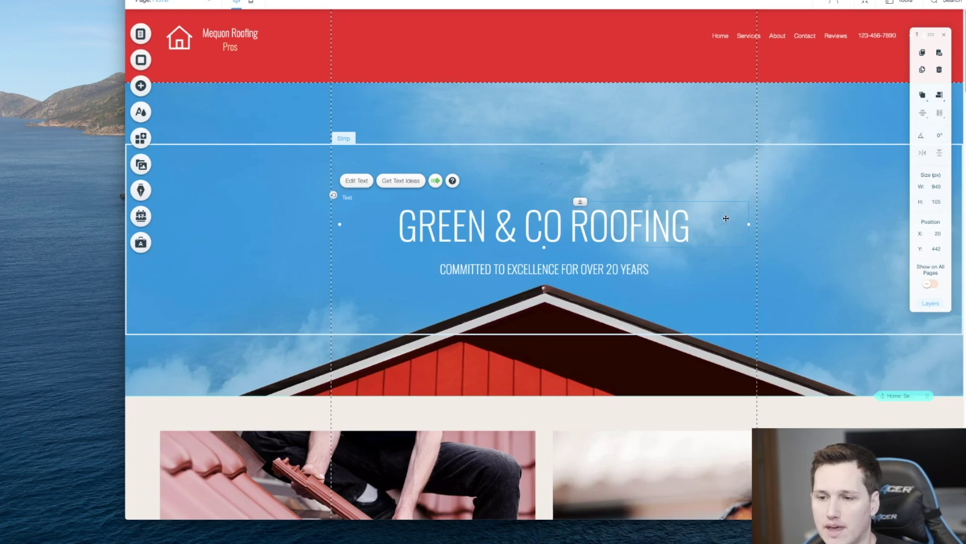
drag(594, 227, 589, 230)
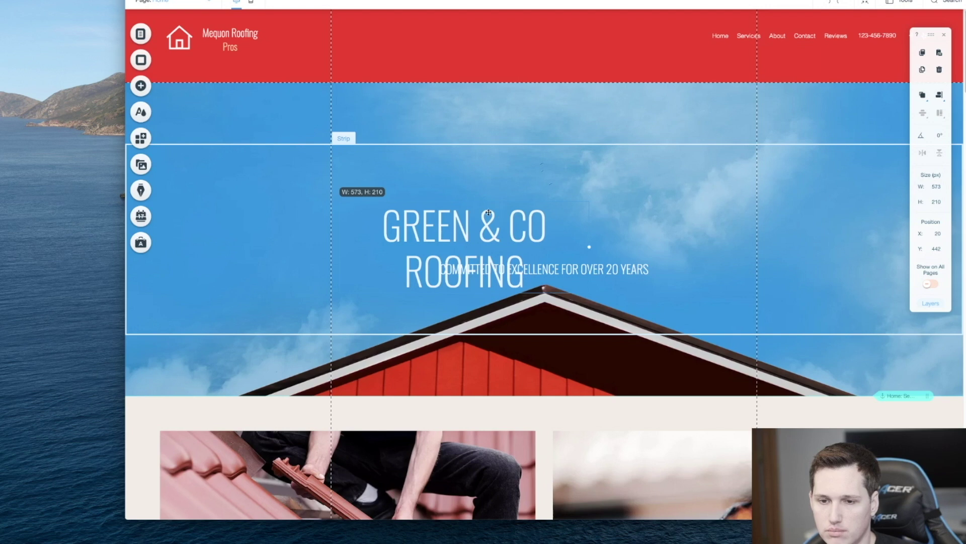
drag(473, 227, 433, 155)
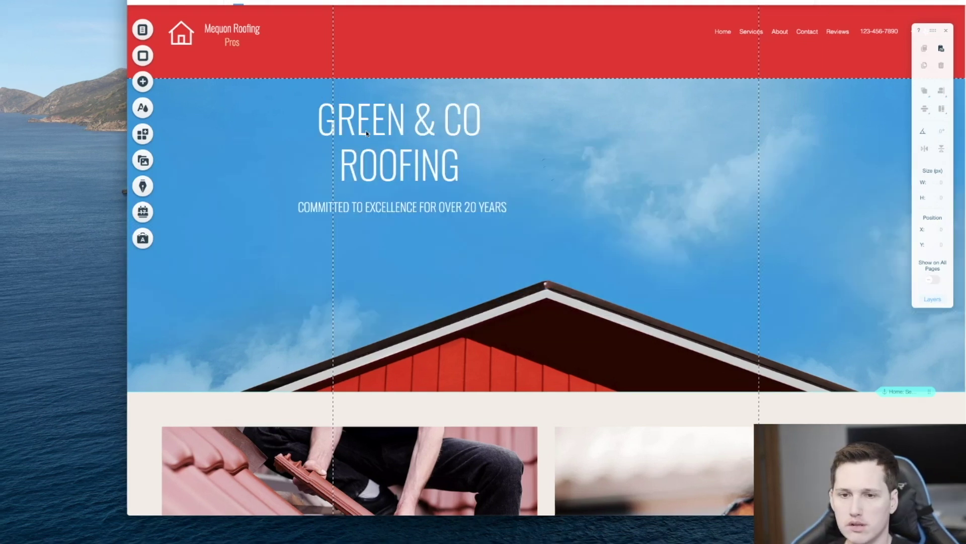
click(368, 128)
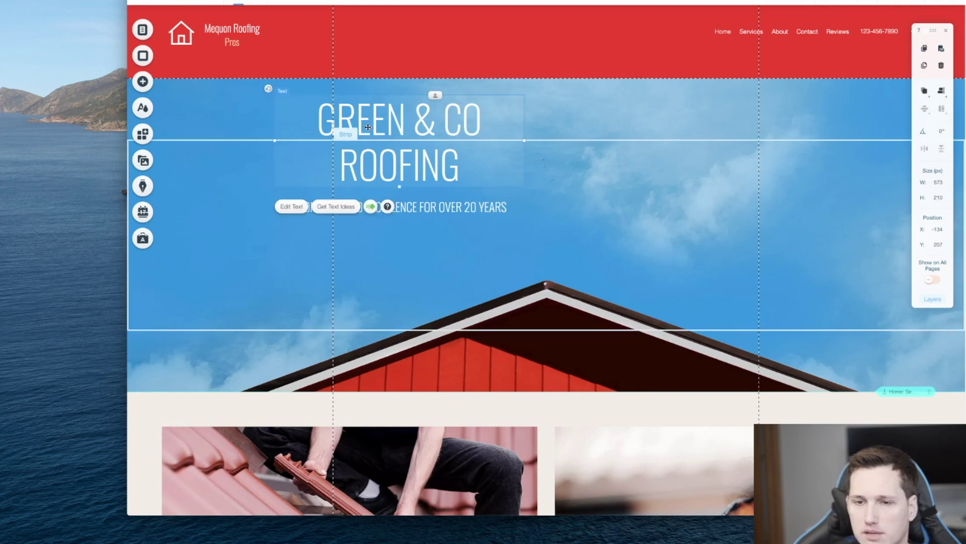
Step: Change the headline to 'For A Free Quote' and the tagline to 'Need A Roofer? We Treat Your home…'
double_click(443, 169)
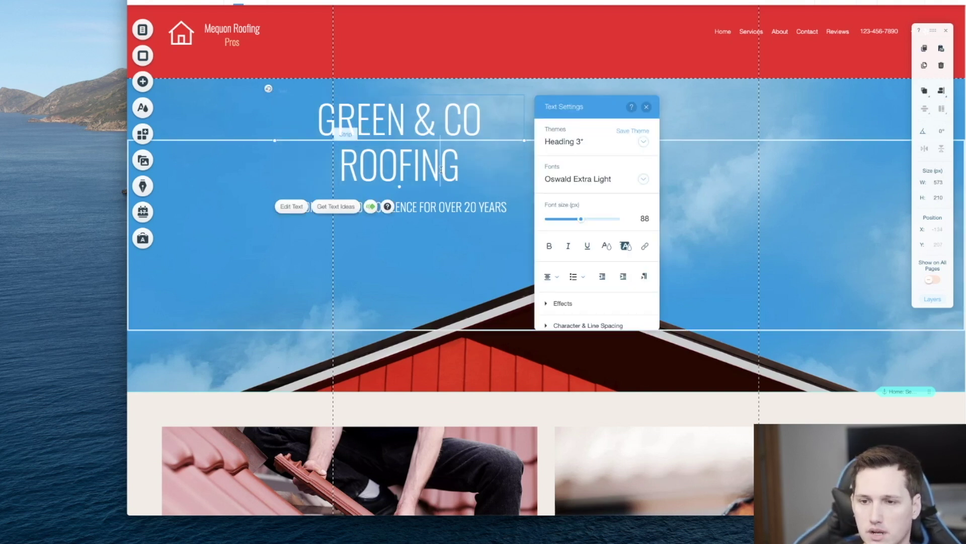
text(F)
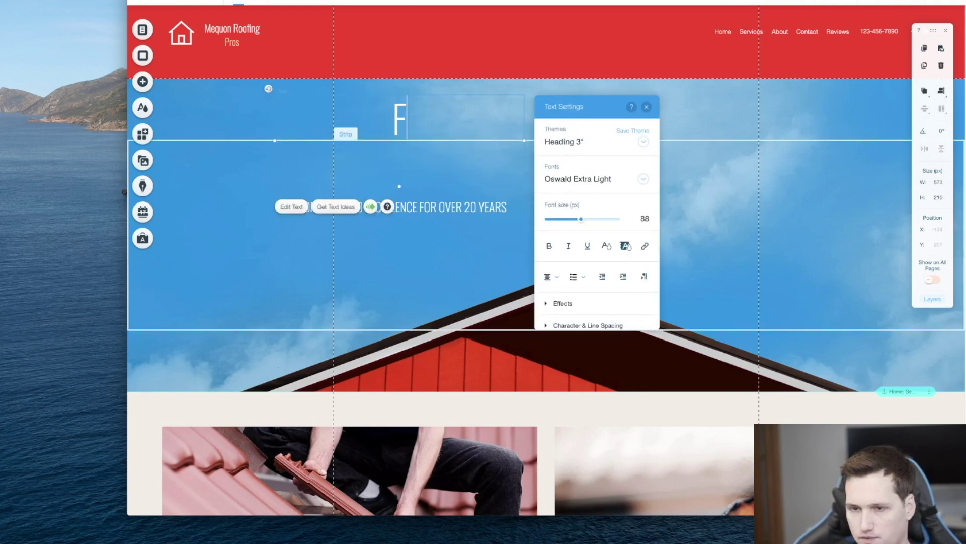
text(or A Free Quote)
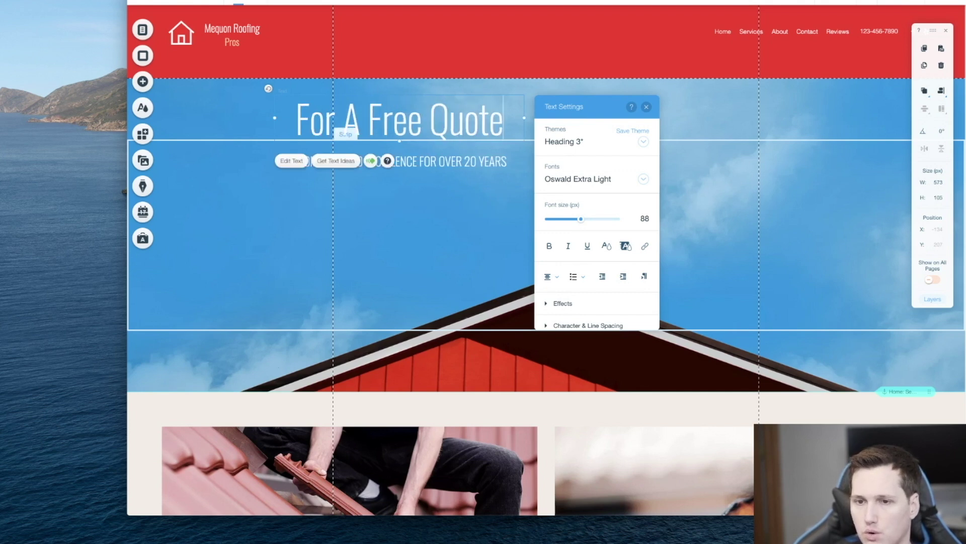
double_click(469, 162)
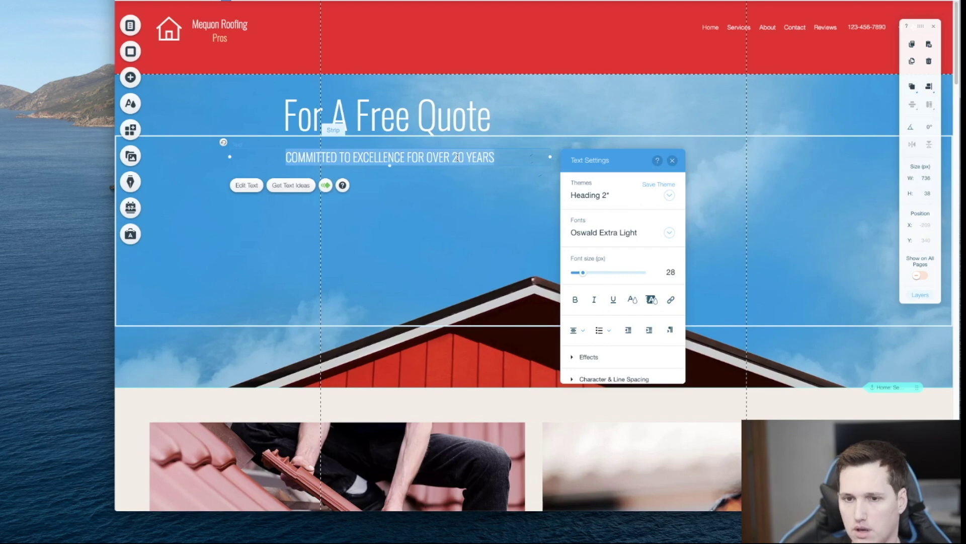
text(Need A Roofer?)
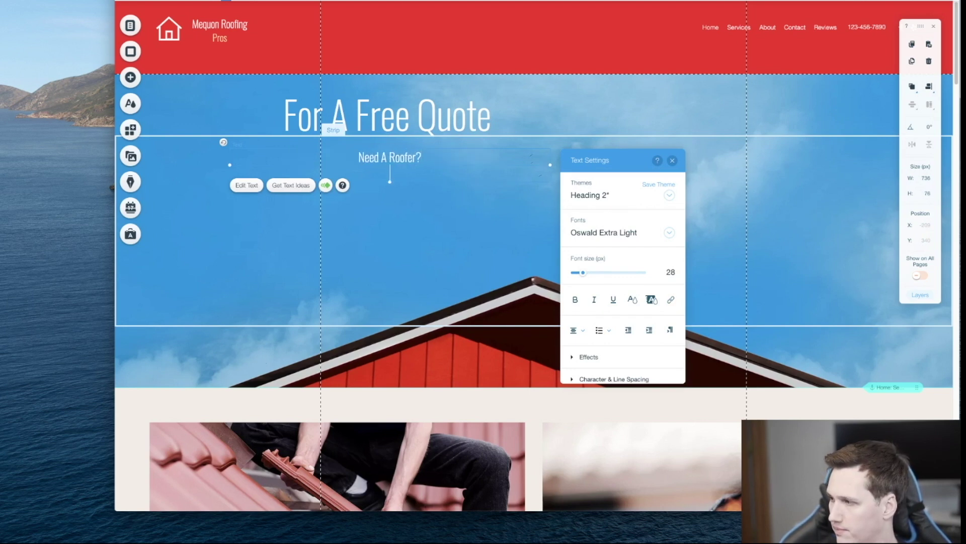
text(We Treat Yo)
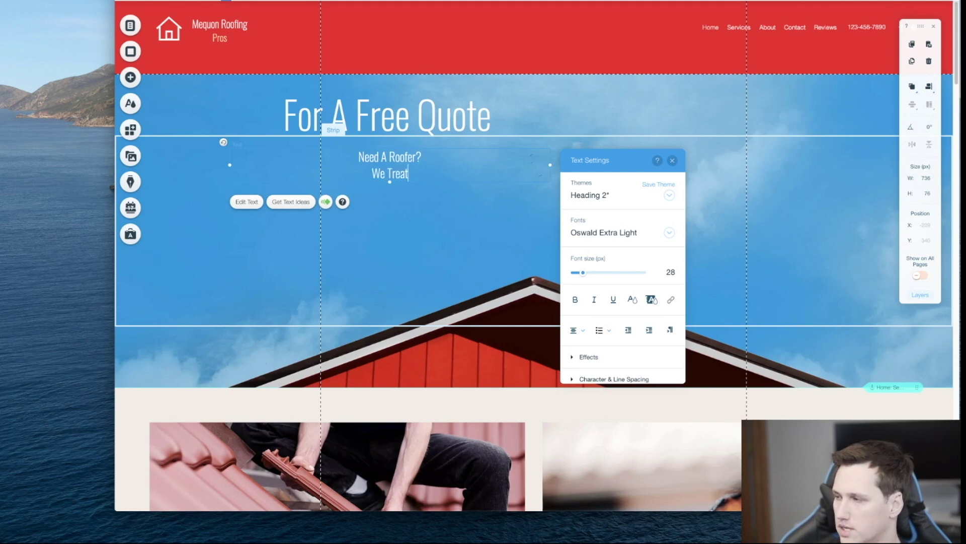
text(ur home as if it w)
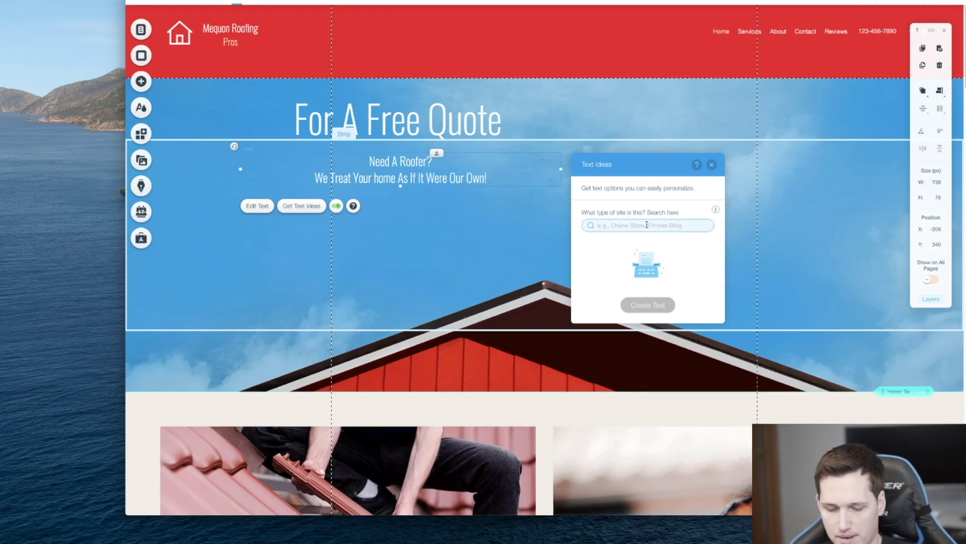
Step: Try Get Text Ideas for a Roofing Company Welcome text, browse suggestions, then close it
text(roofing)
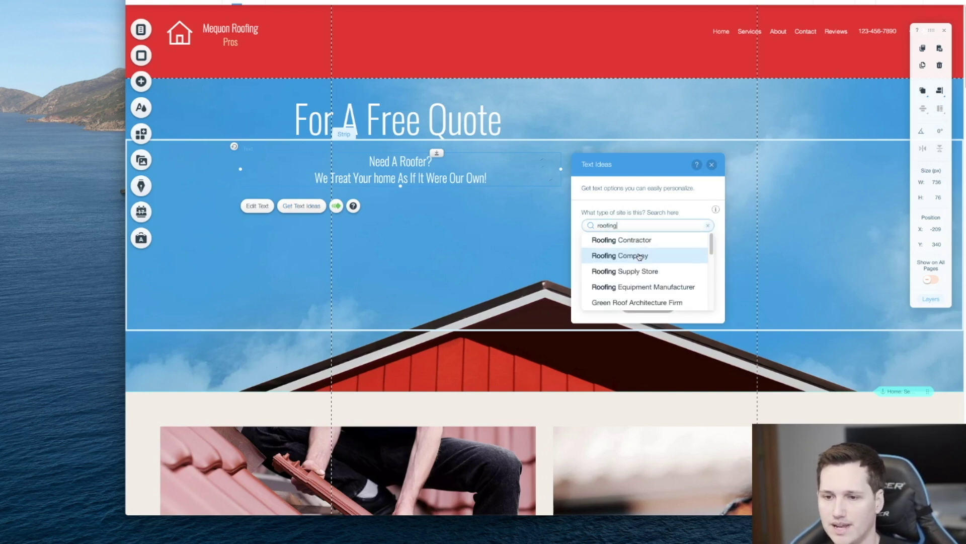
click(639, 256)
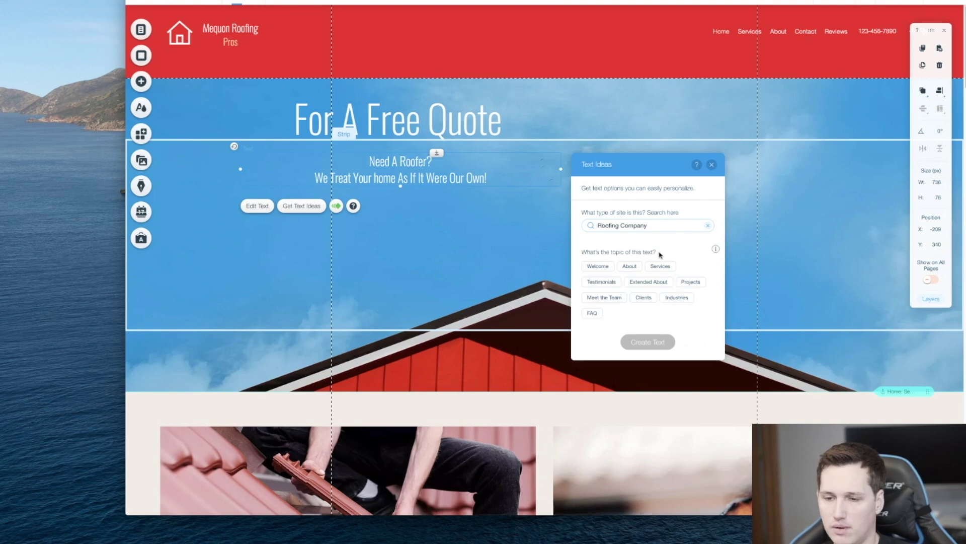
click(602, 272)
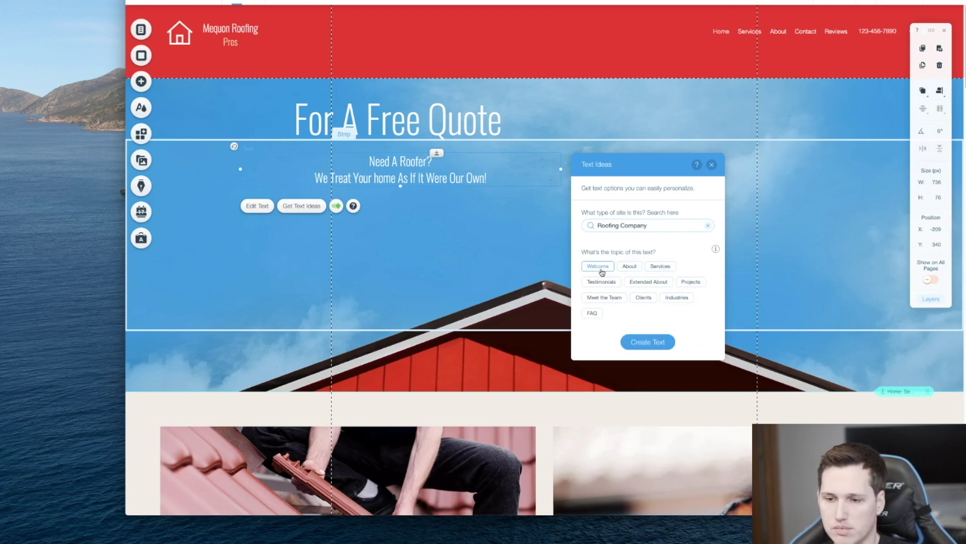
click(650, 343)
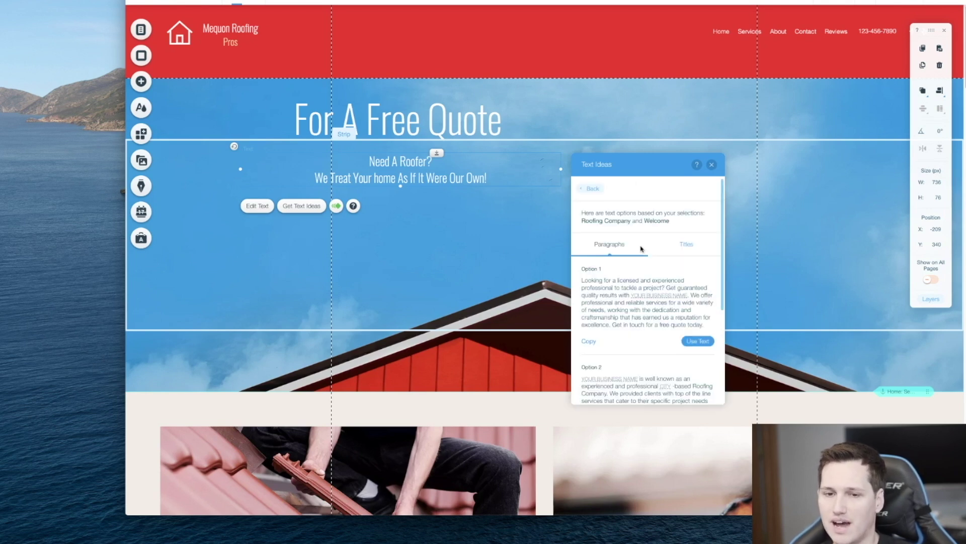
scroll(667, 292, down, 5)
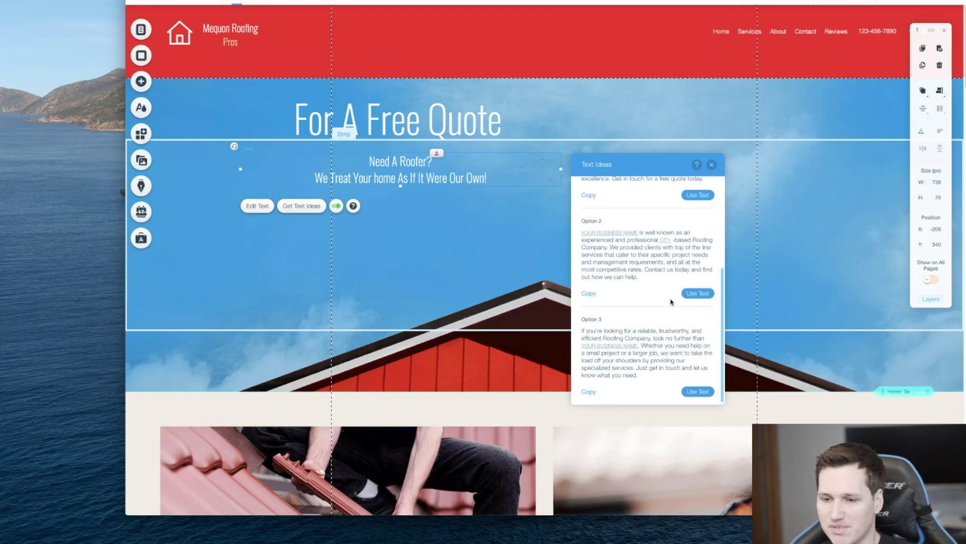
scroll(669, 311, up, 5)
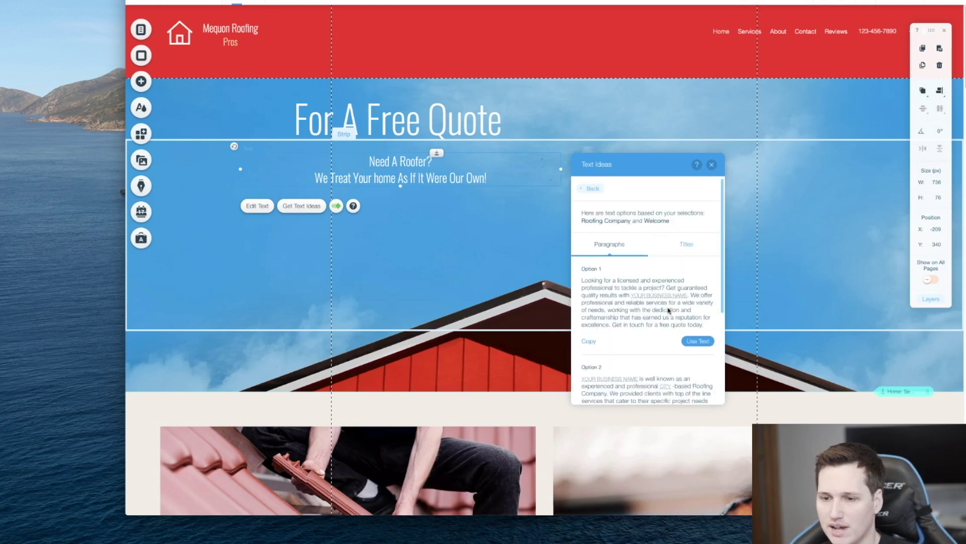
scroll(667, 298, down, 3)
scroll(668, 262, up, 3)
click(679, 254)
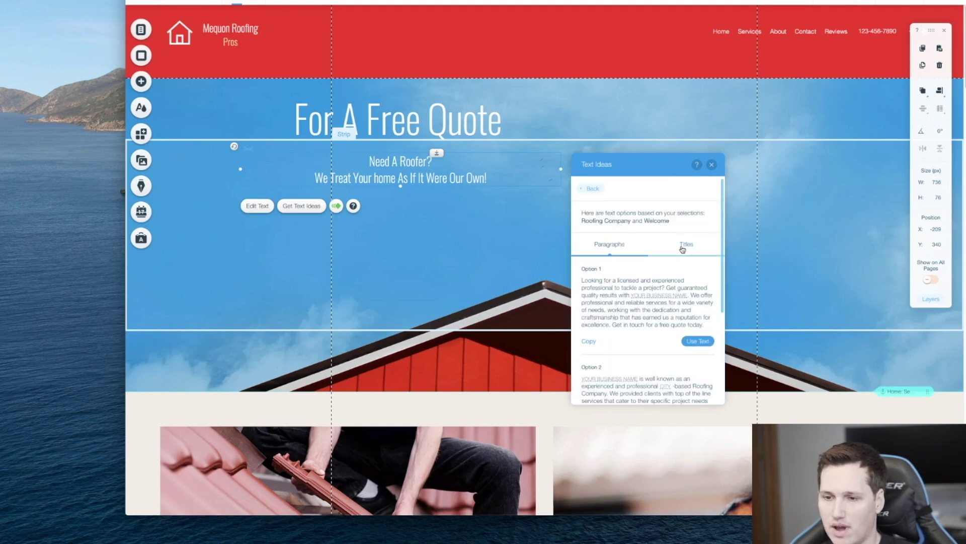
scroll(664, 282, down, 1)
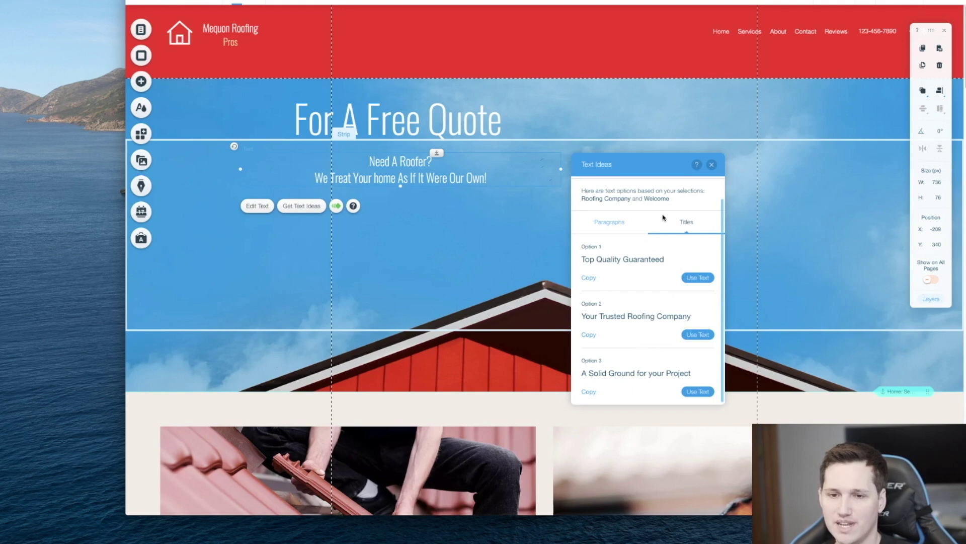
click(712, 165)
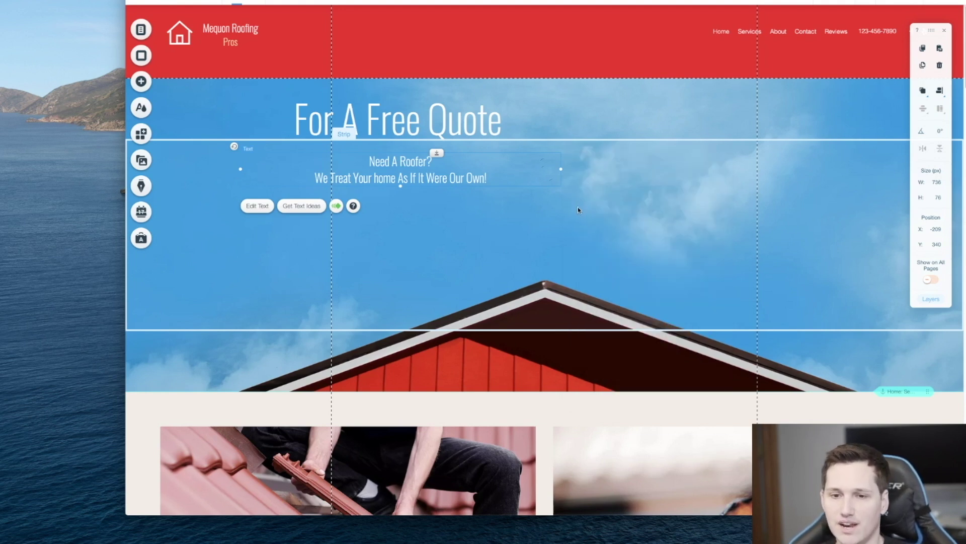
Step: Shift the tagline down and add a duplicated heading reading 'Call Now:' below For A Free Quote
drag(393, 174, 399, 217)
click(408, 130)
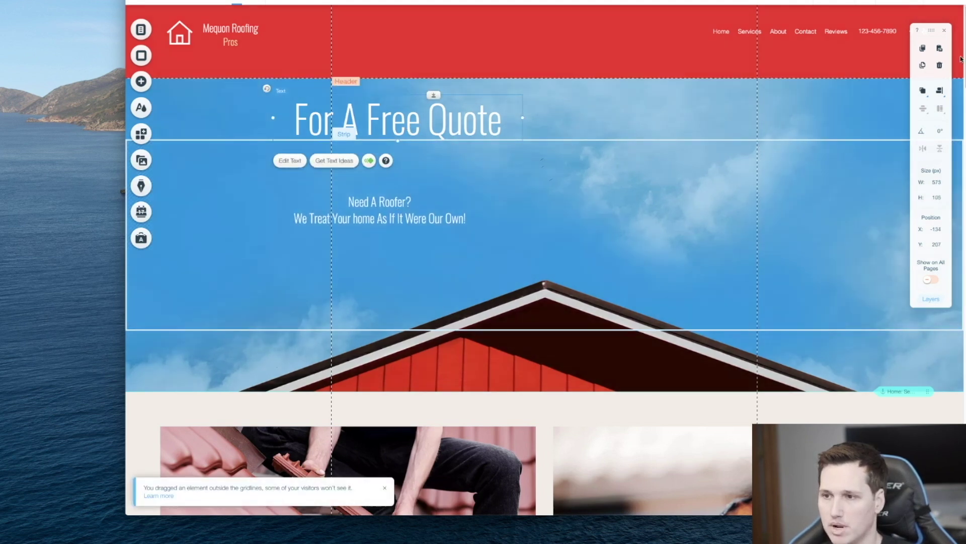
click(921, 65)
drag(446, 132, 432, 169)
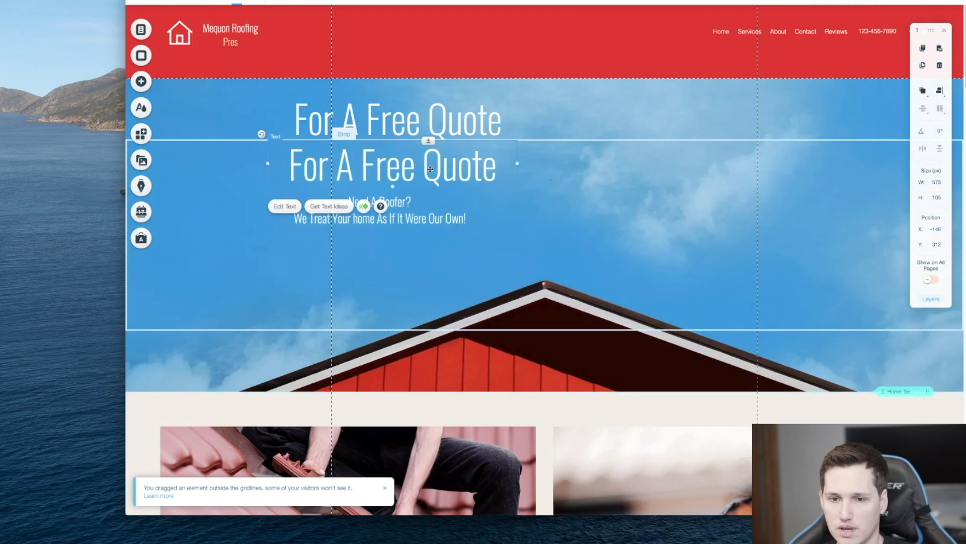
double_click(377, 169)
text(Call Us)
key(BackSpace)
key(BackSpace)
text(Now:)
key(Escape)
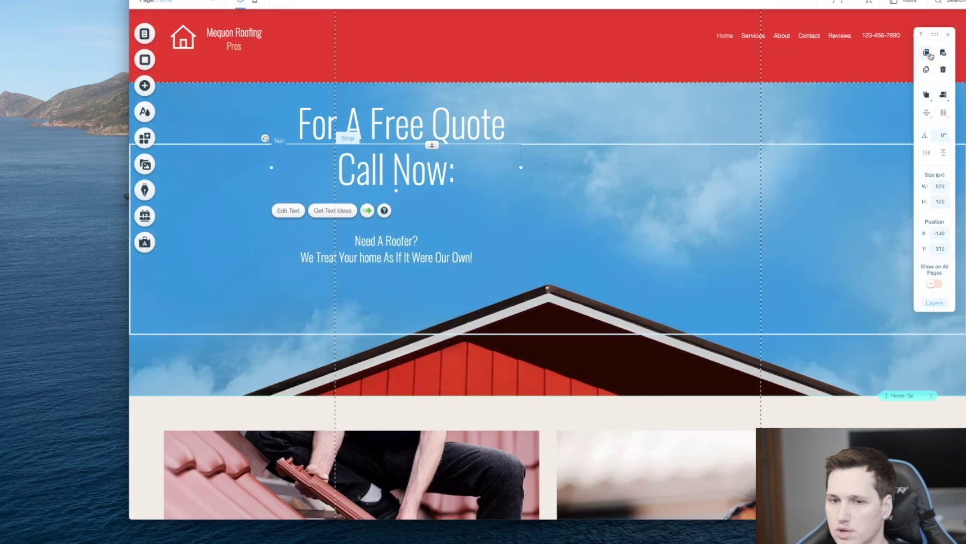
click(927, 69)
drag(405, 179, 397, 217)
double_click(398, 217)
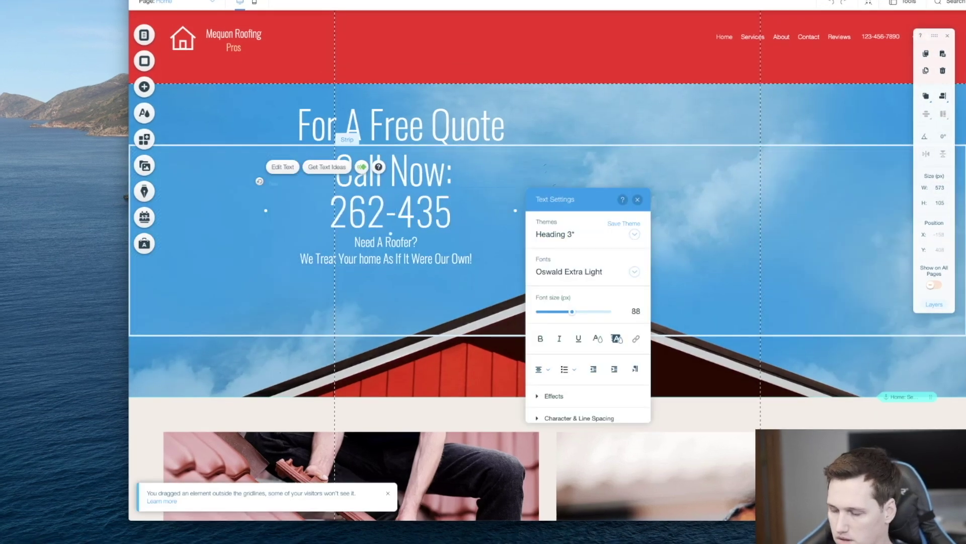
key(ctrl+a)
click(540, 338)
drag(569, 305, 562, 305)
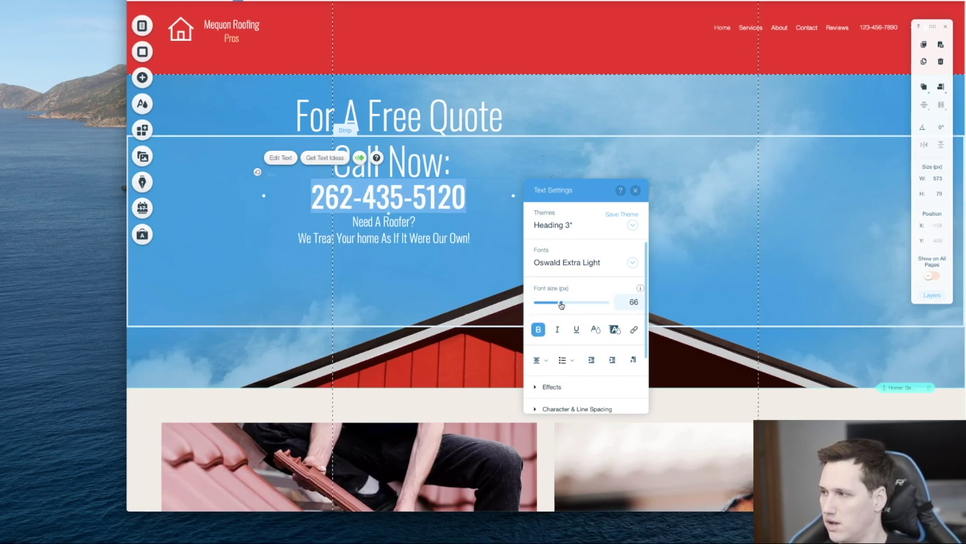
key(Escape)
Step: Move the hero text block down and to the right
shift+click(451, 125)
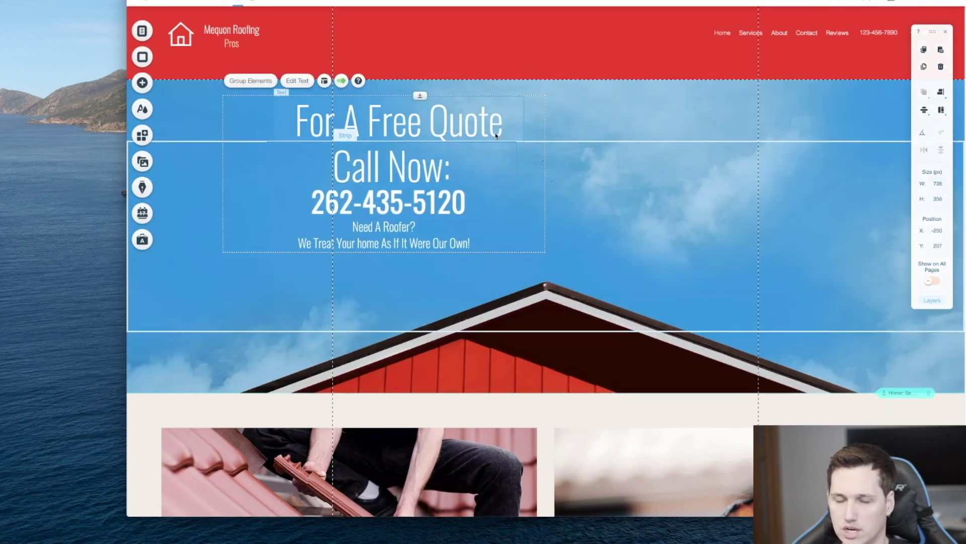
click(443, 213)
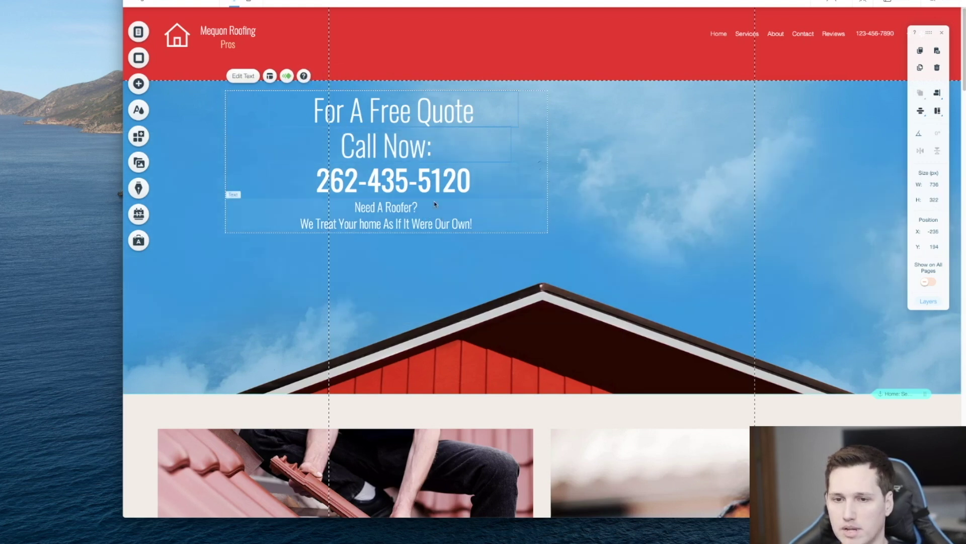
drag(416, 203, 428, 219)
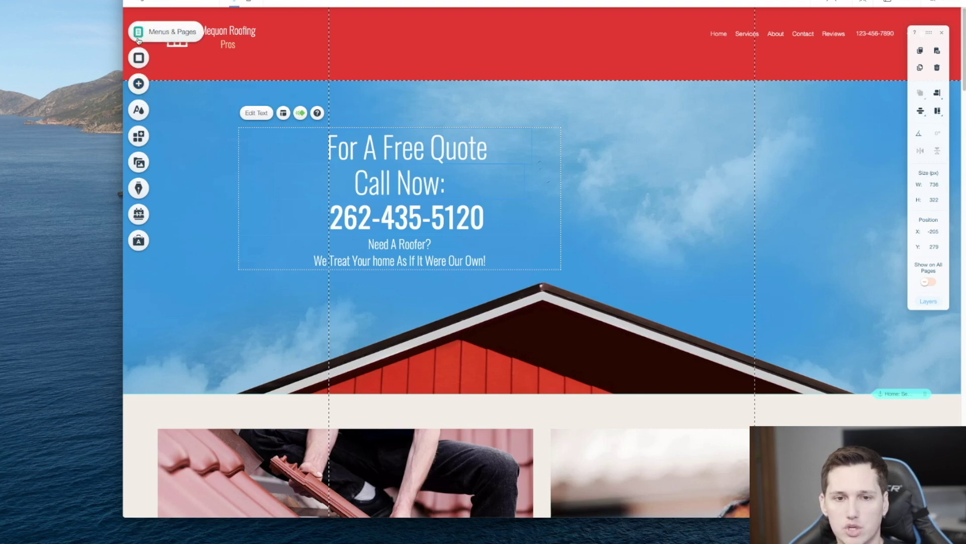
Step: Open the Add Elements panel
click(139, 85)
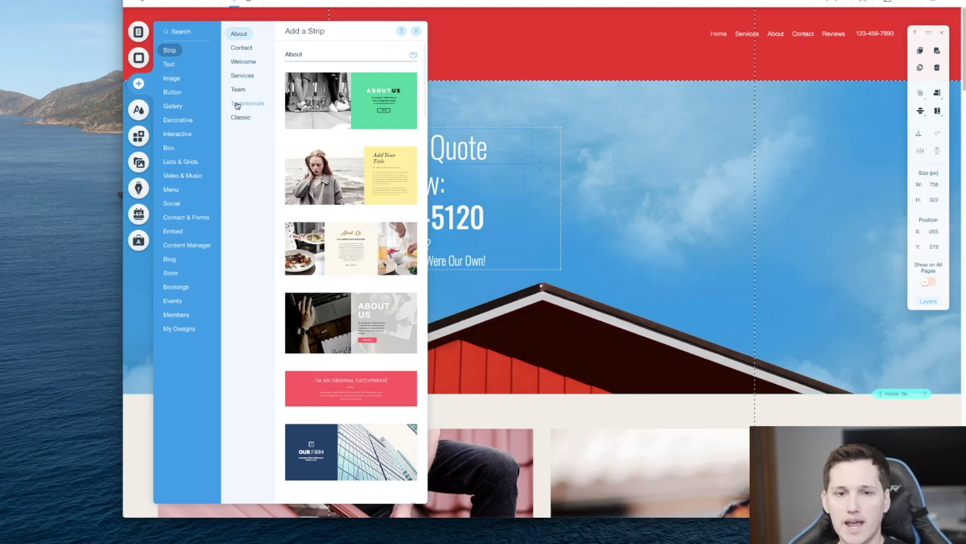
Step: Add the Call Us text-and-icon button to the hero
click(195, 175)
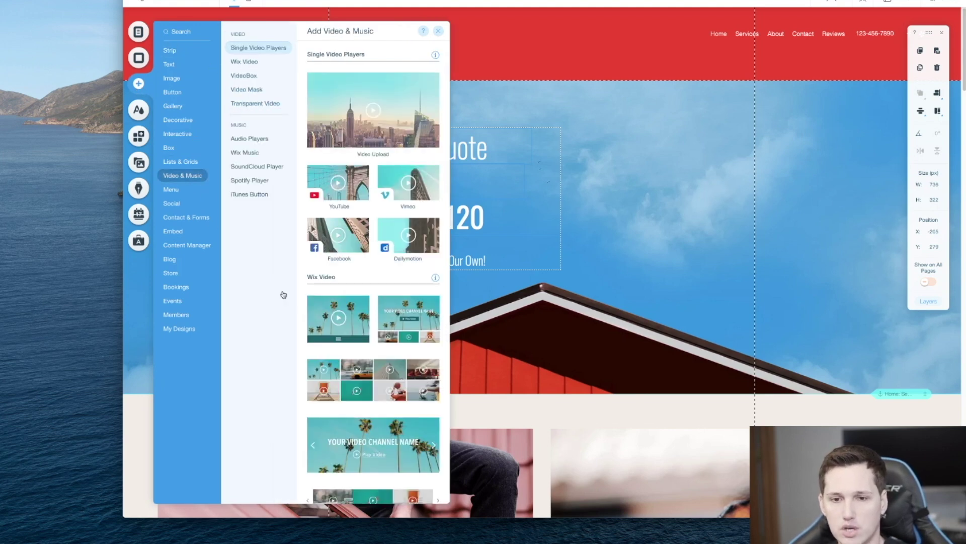
scroll(362, 332, down, 1)
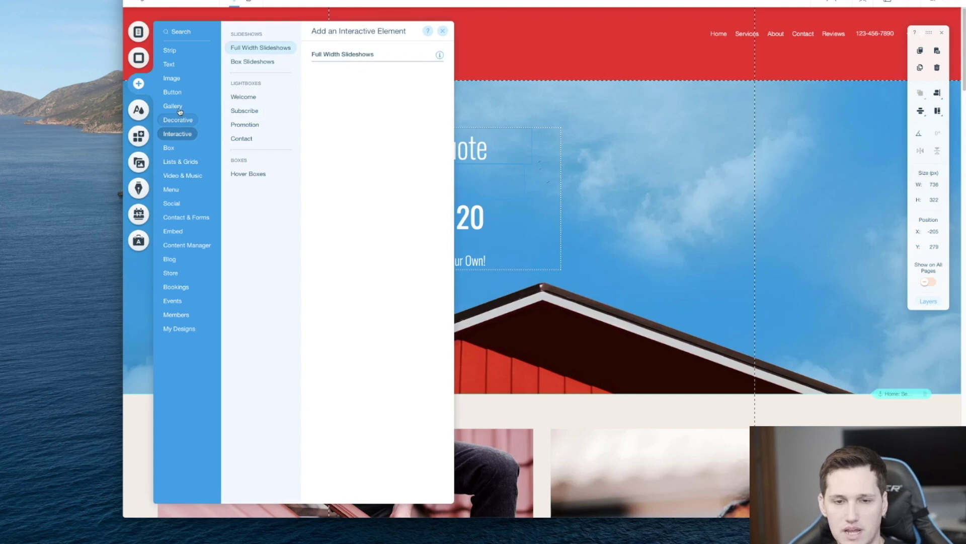
mouse_move(179, 108)
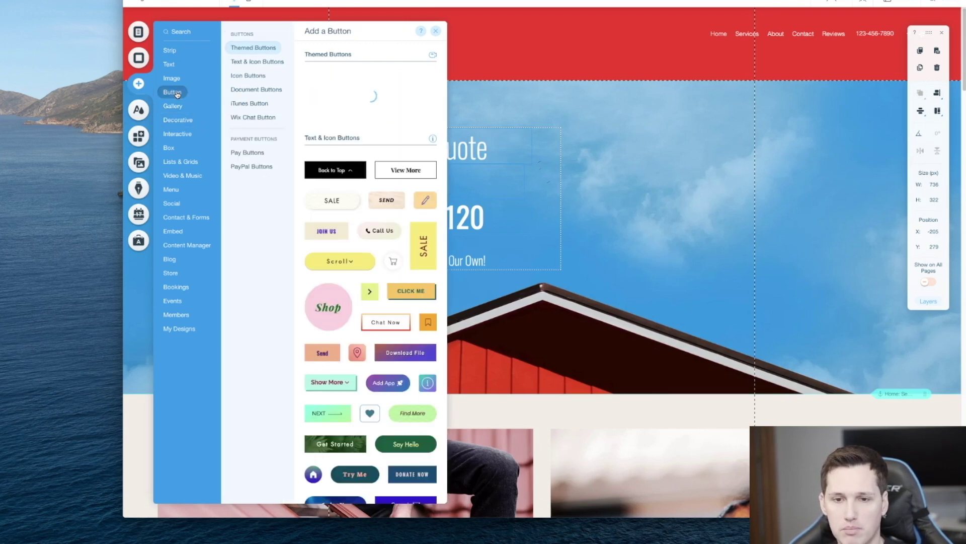
scroll(401, 346, down, 1)
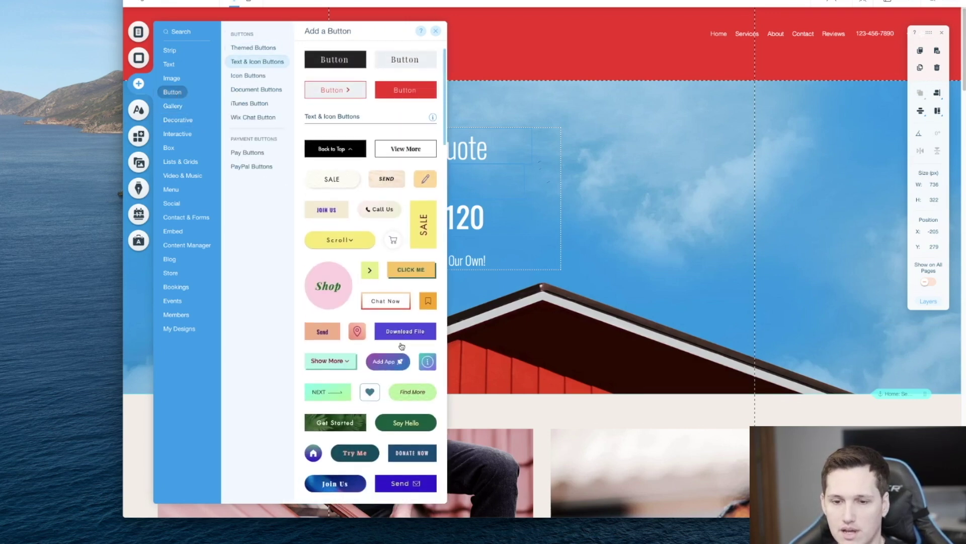
scroll(402, 346, down, 6)
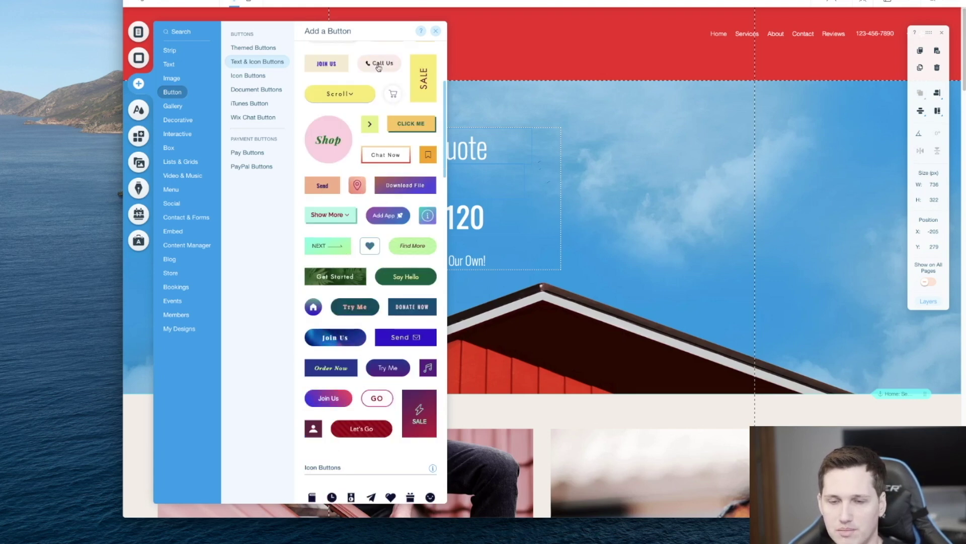
click(626, 286)
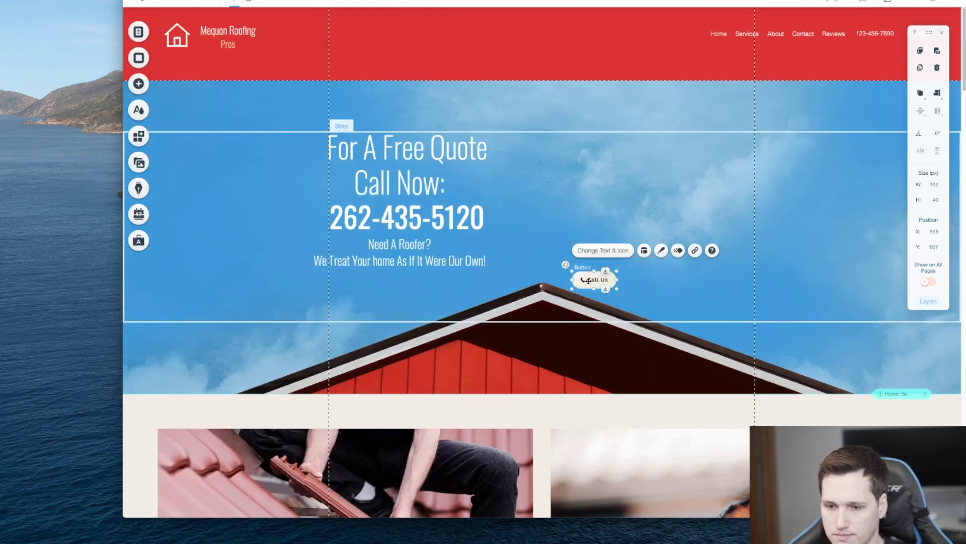
Step: Enlarge the Call Us button to 203 × 65 beneath the tagline
drag(531, 298, 406, 288)
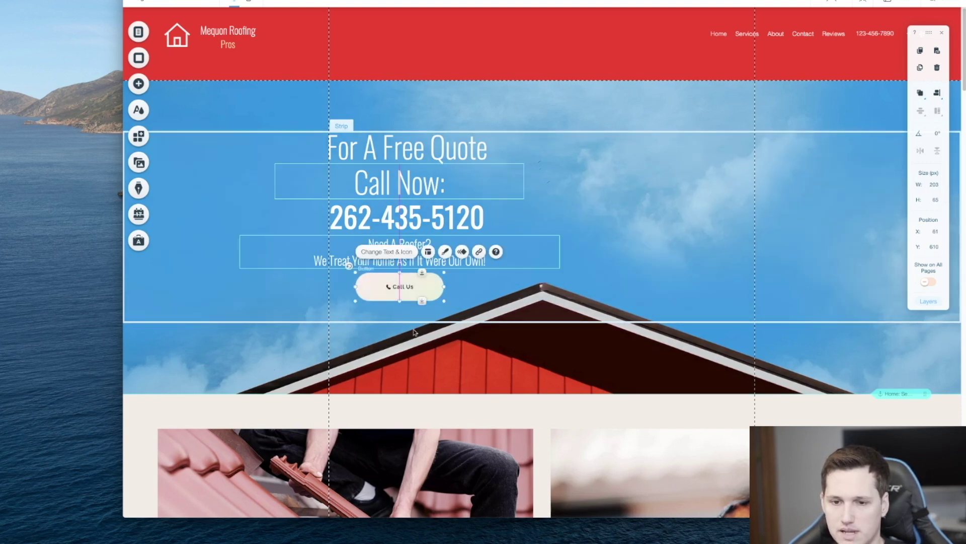
click(417, 337)
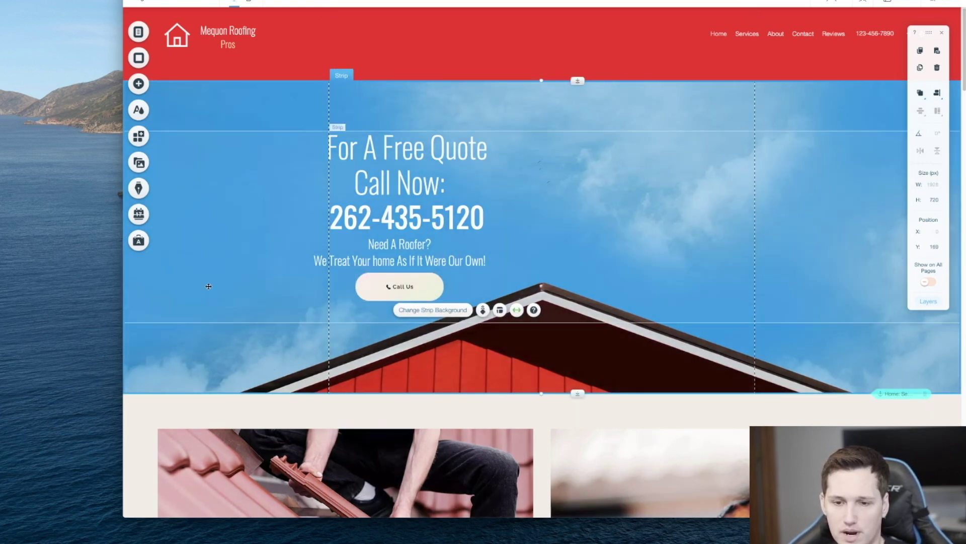
click(152, 87)
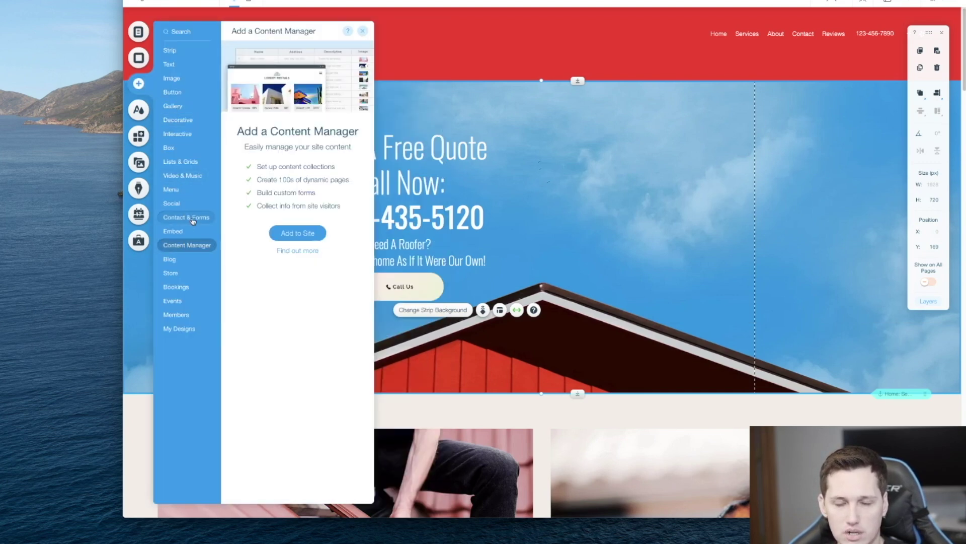
Step: Scroll the Contact & Forms list down to Price Quote and add that form
mouse_move(193, 220)
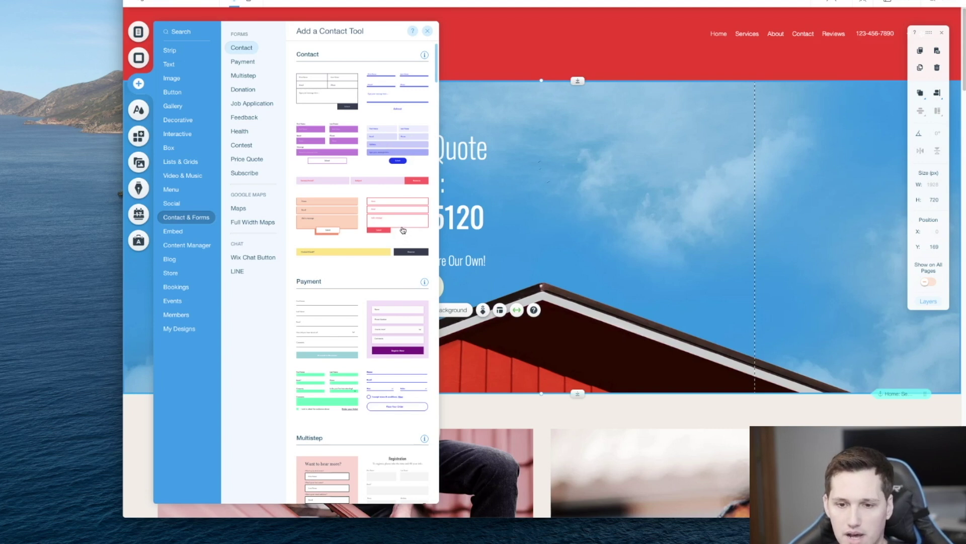
scroll(377, 316, down, 3)
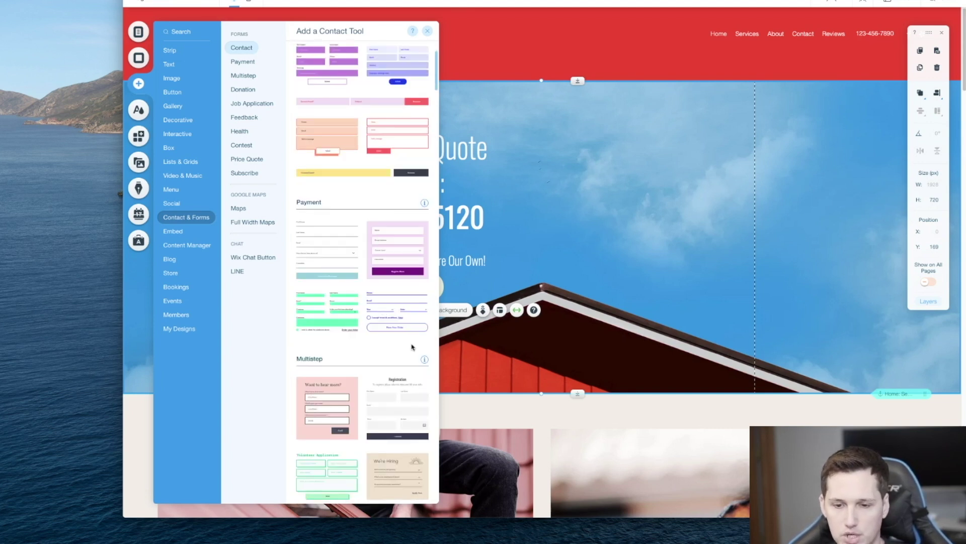
scroll(411, 346, down, 3)
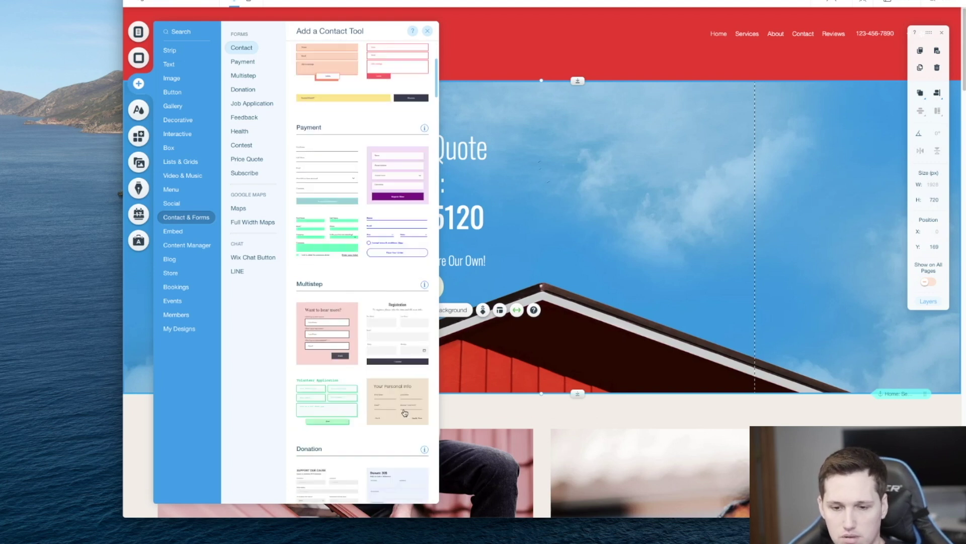
scroll(405, 413, down, 6)
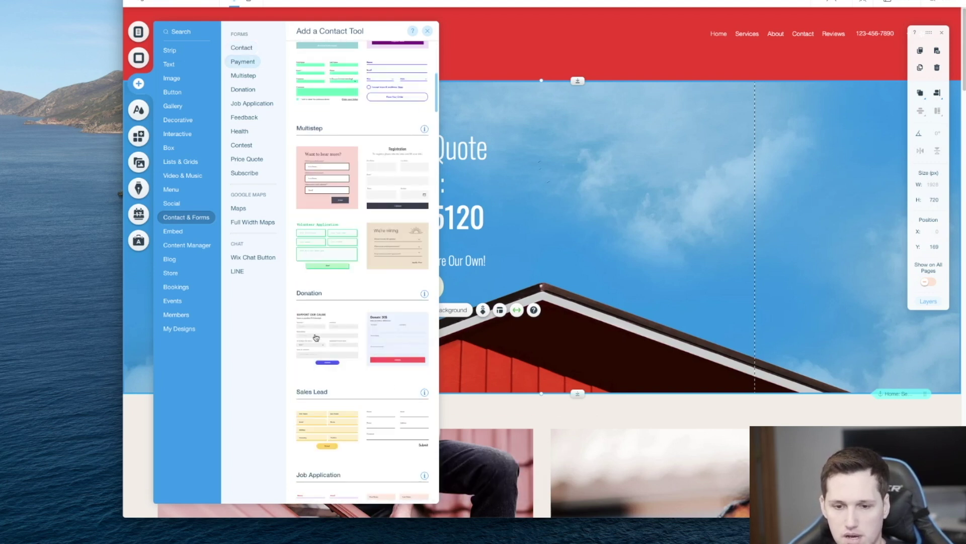
scroll(352, 343, down, 1)
scroll(339, 325, down, 16)
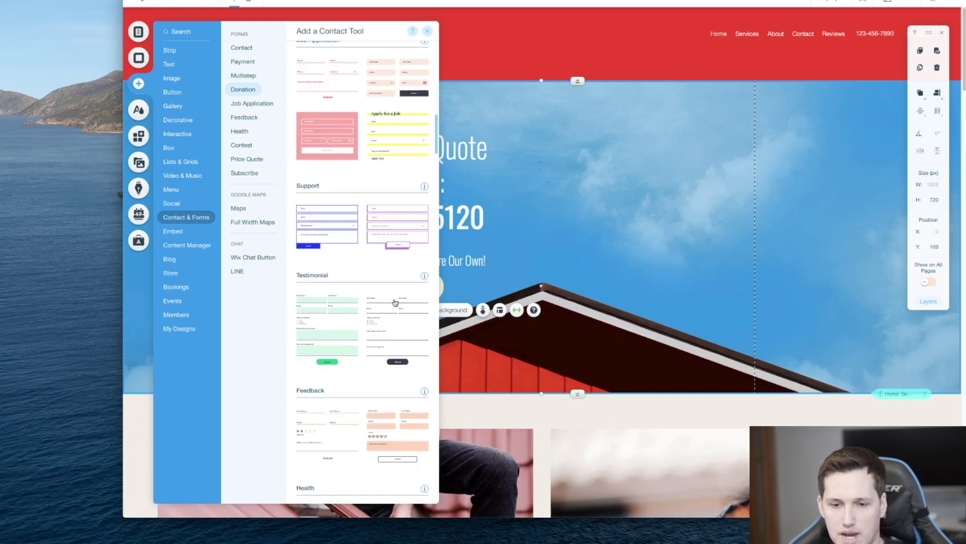
scroll(396, 305, down, 20)
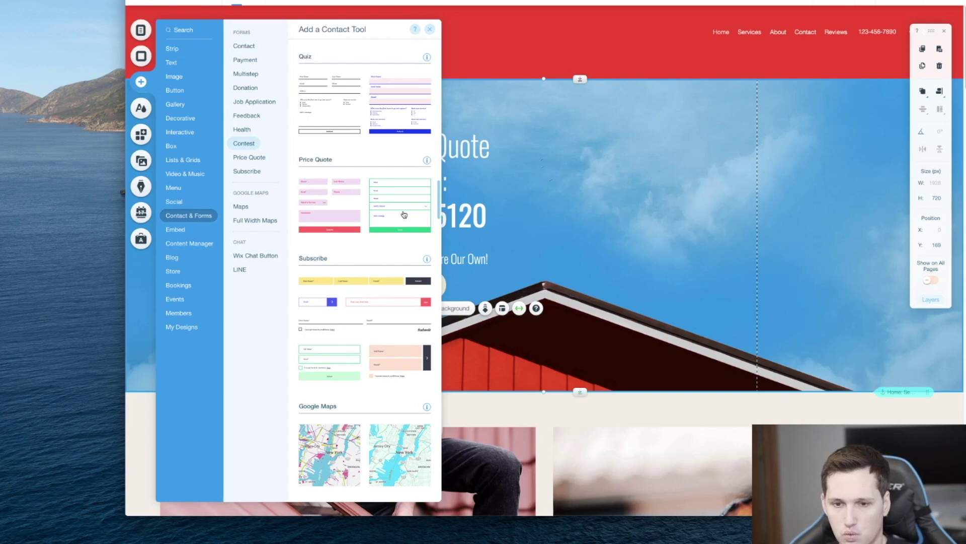
click(335, 210)
Step: Move the quote form to the hero's right side and delete its Get a Quote title
click(704, 146)
drag(598, 153, 701, 141)
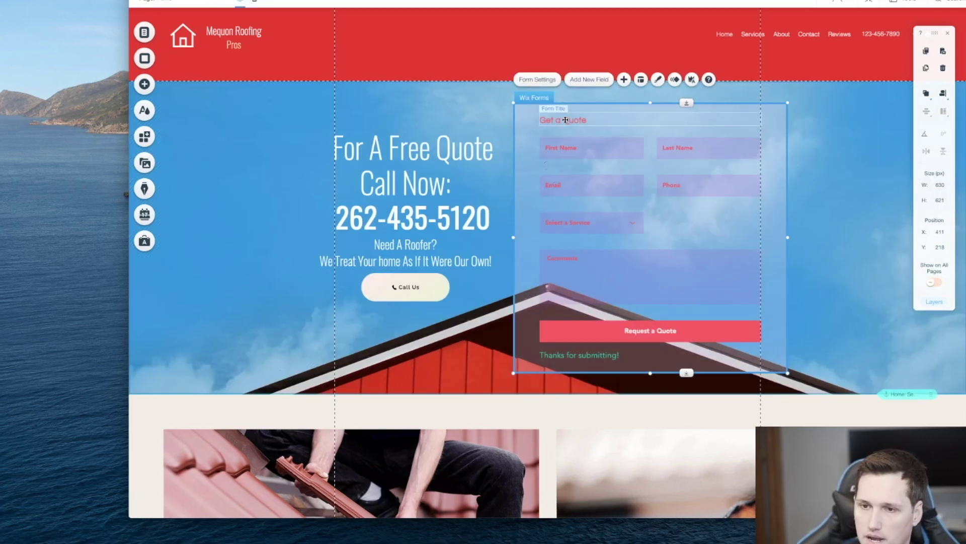
click(565, 120)
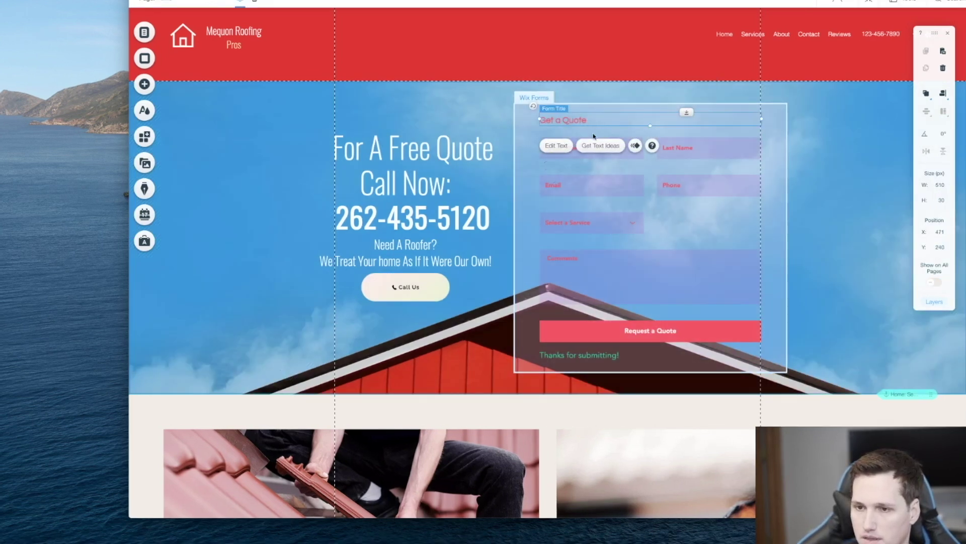
click(943, 69)
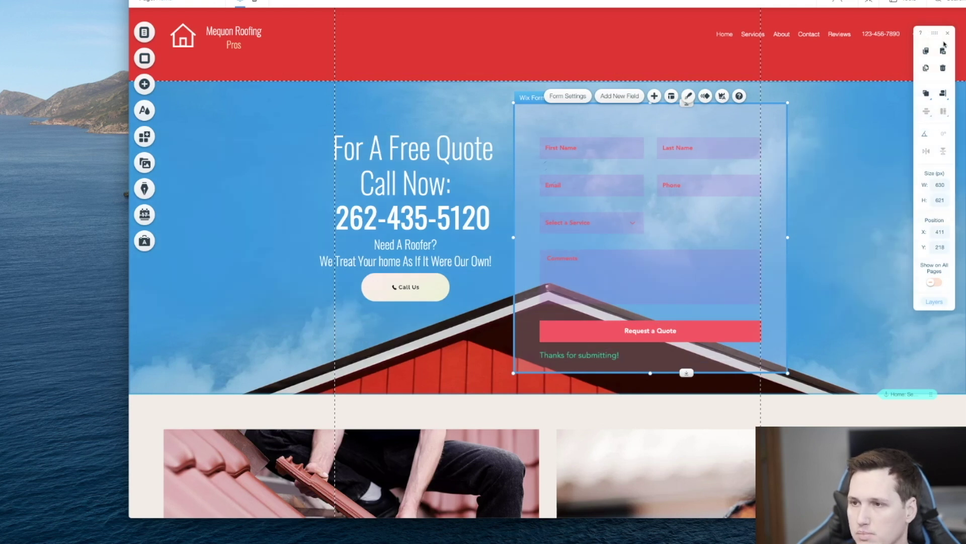
Step: Preview the site, then select the hero strip back in the editor
mouse_move(956, 2)
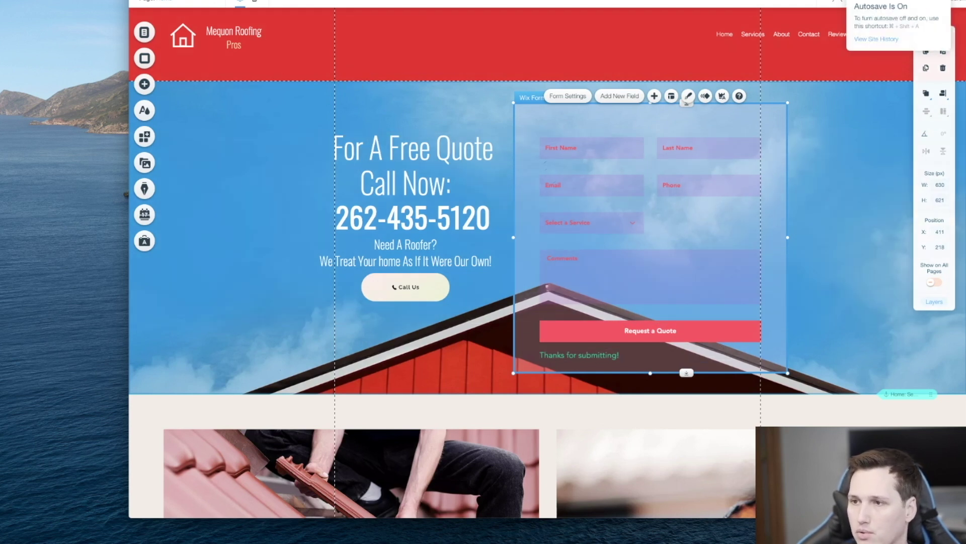
click(956, 2)
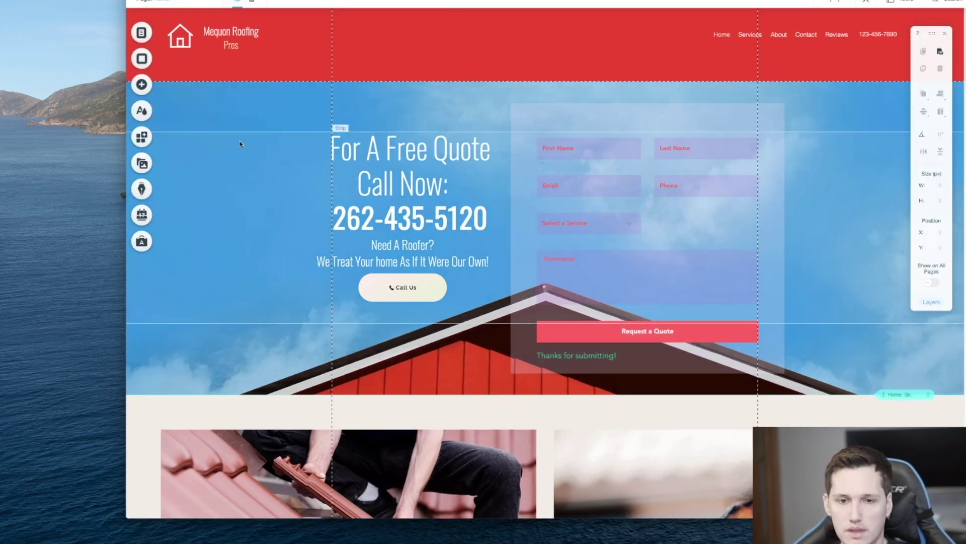
click(240, 142)
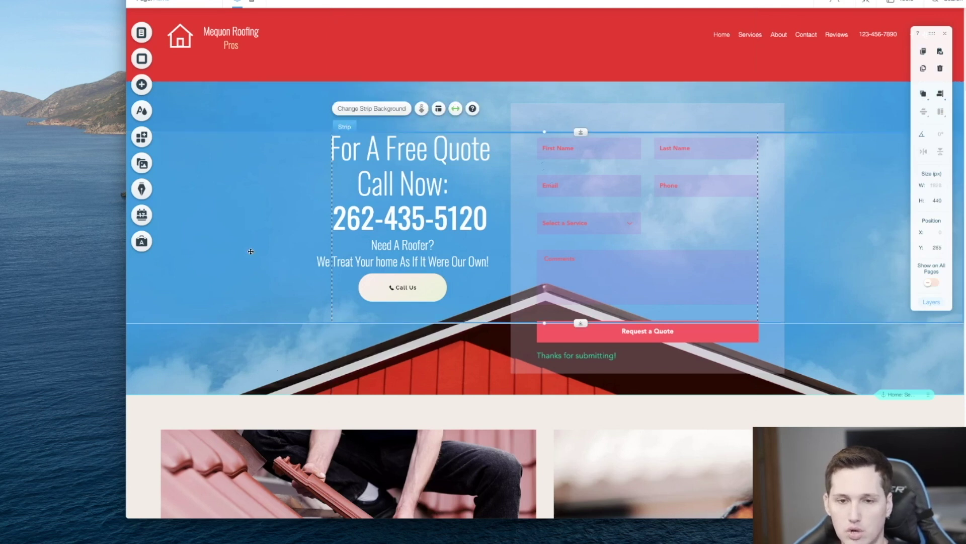
Step: Set the hero strip background to the Home Exterior photo found by searching 'roof'
click(375, 109)
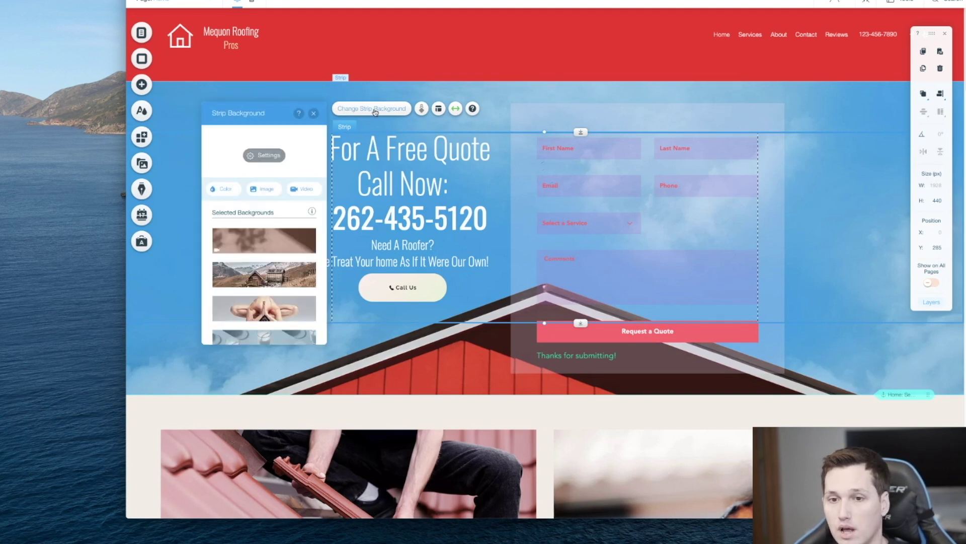
click(266, 191)
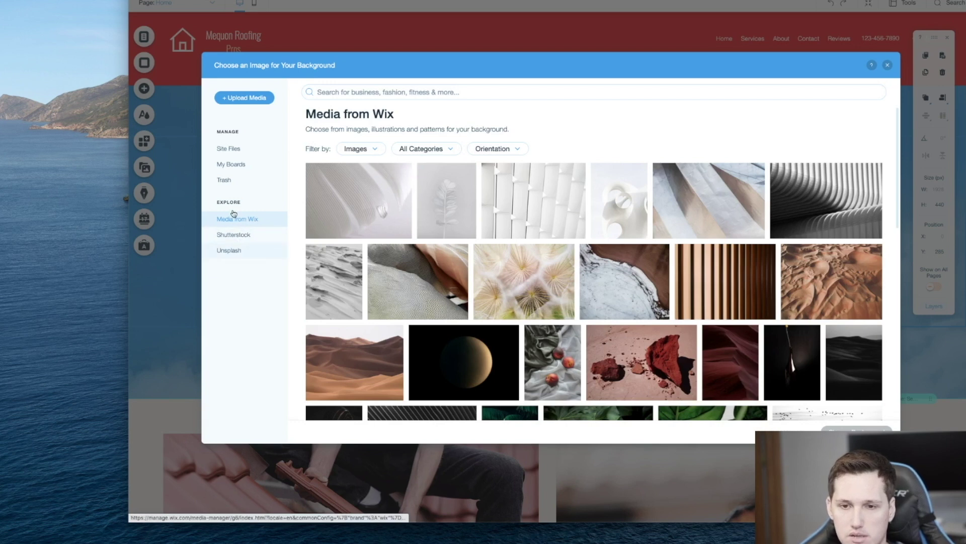
click(460, 91)
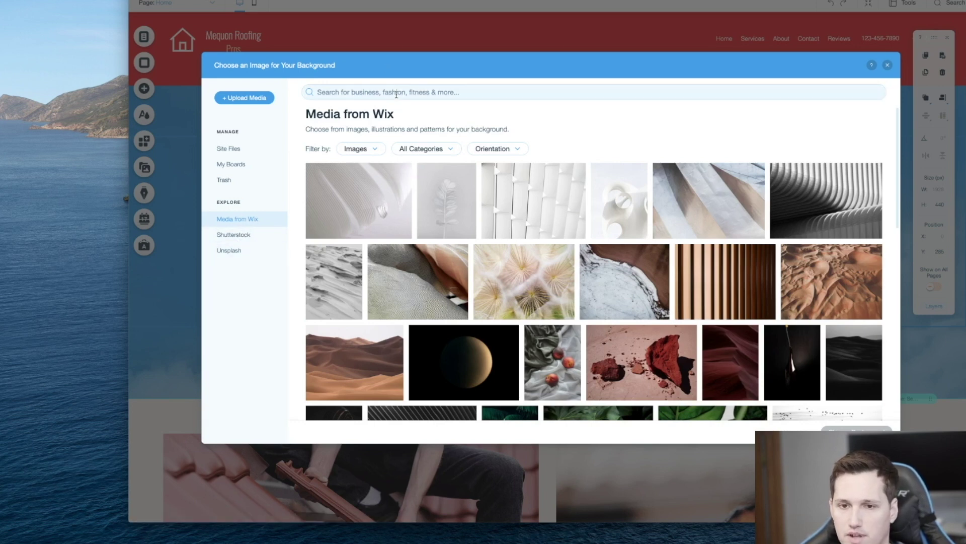
text(roof)
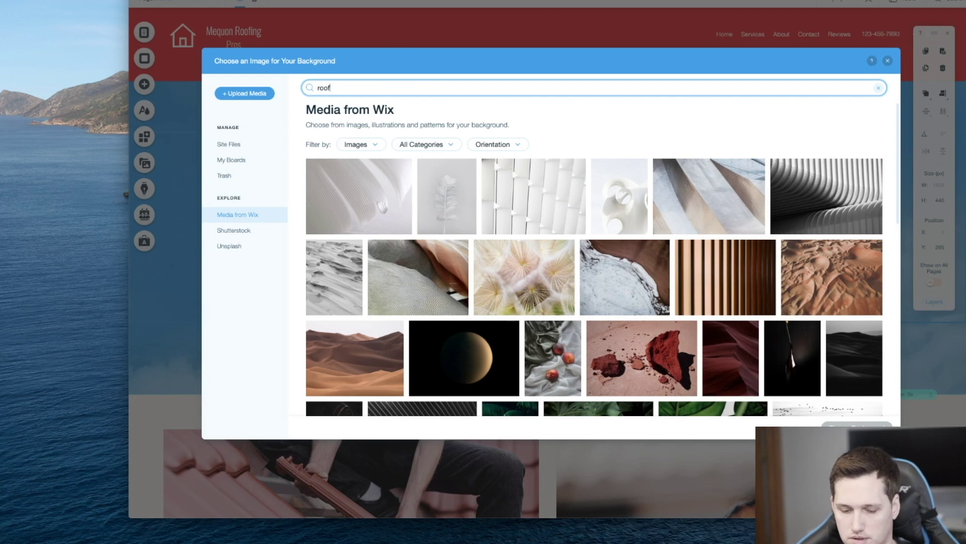
key(Return)
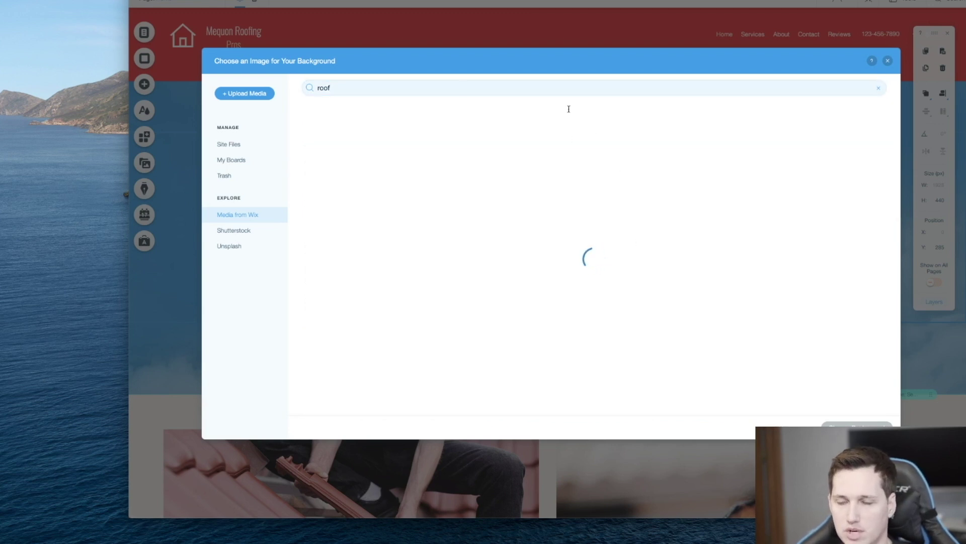
scroll(655, 212, down, 3)
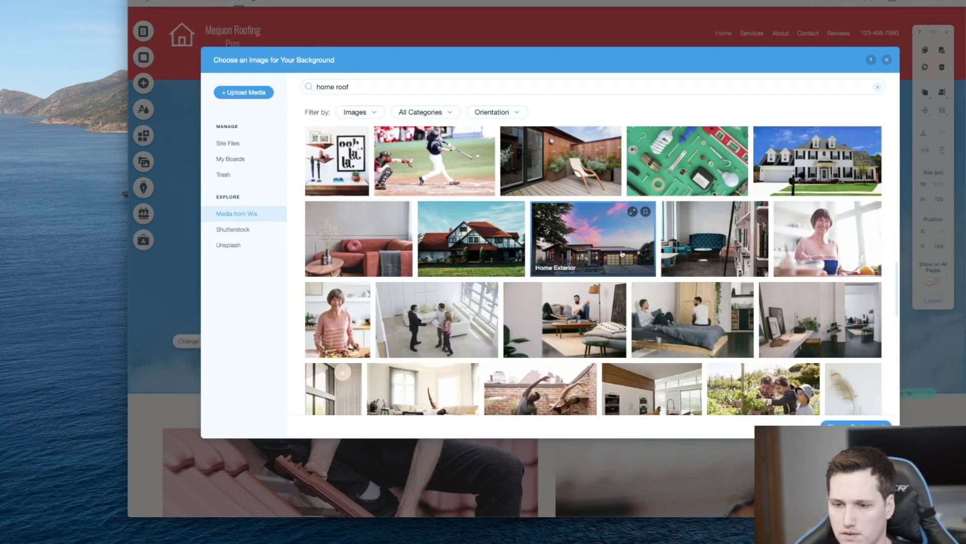
click(627, 251)
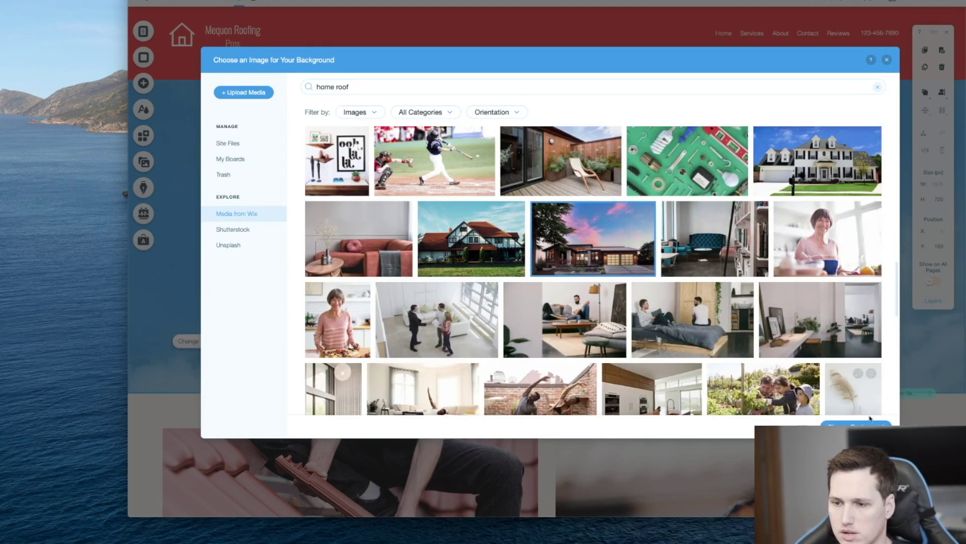
click(881, 425)
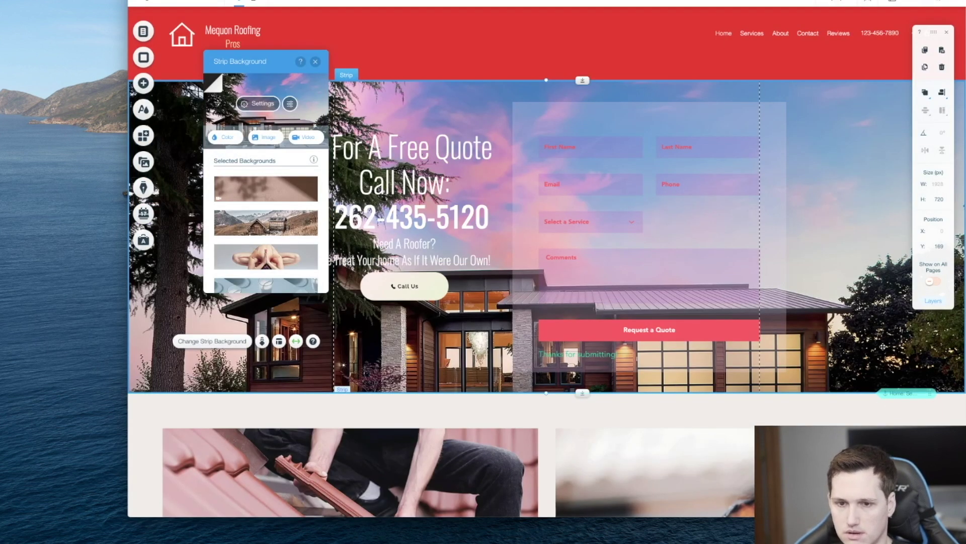
click(879, 341)
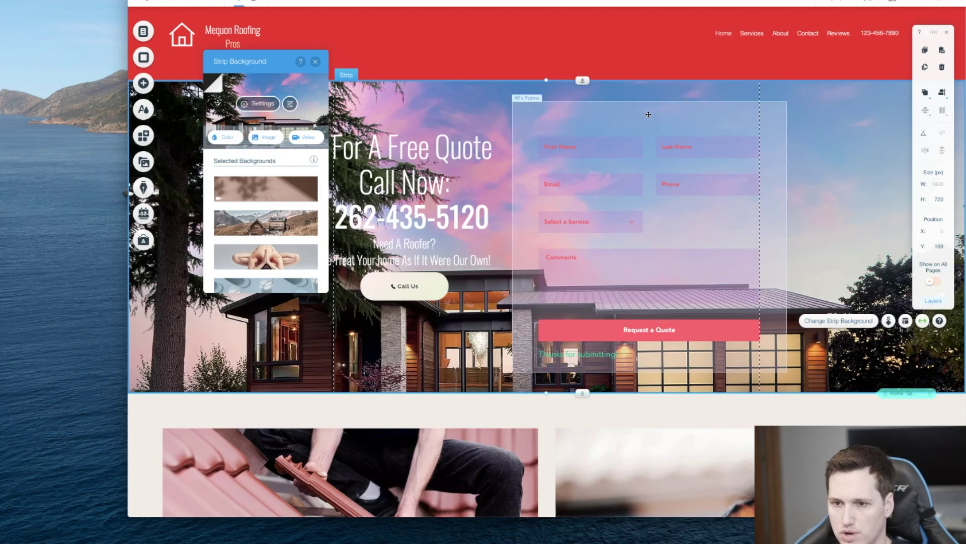
click(642, 147)
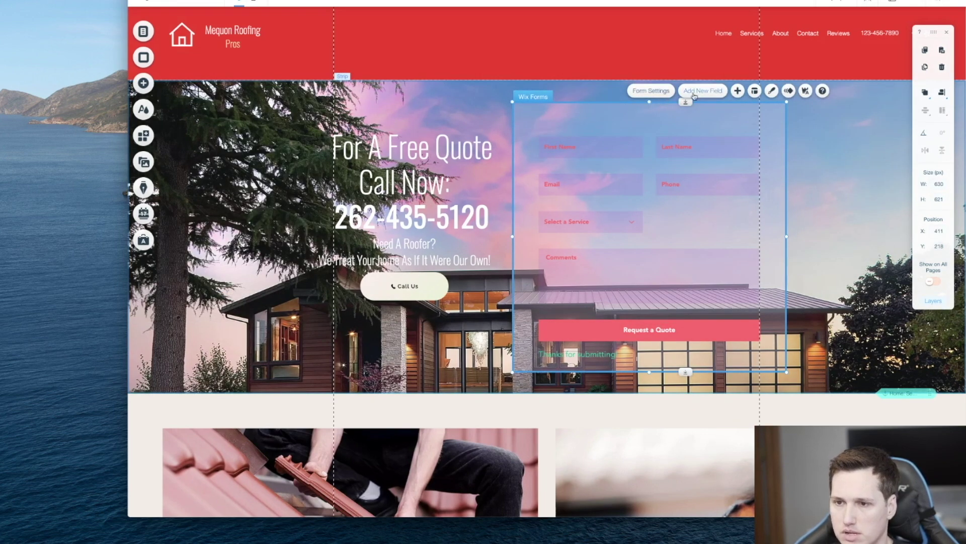
Step: Apply the first form design preset and enlarge the submit button text to 29px
click(772, 91)
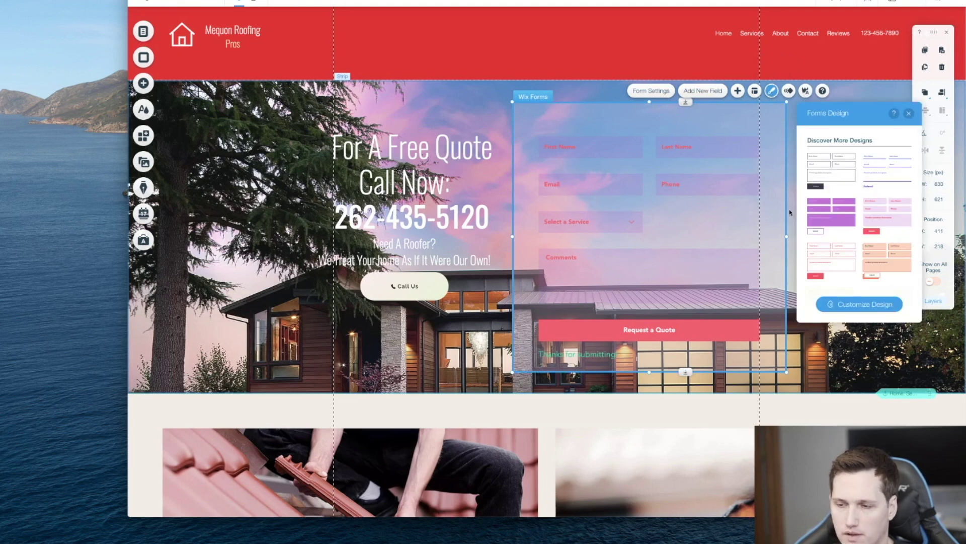
click(830, 173)
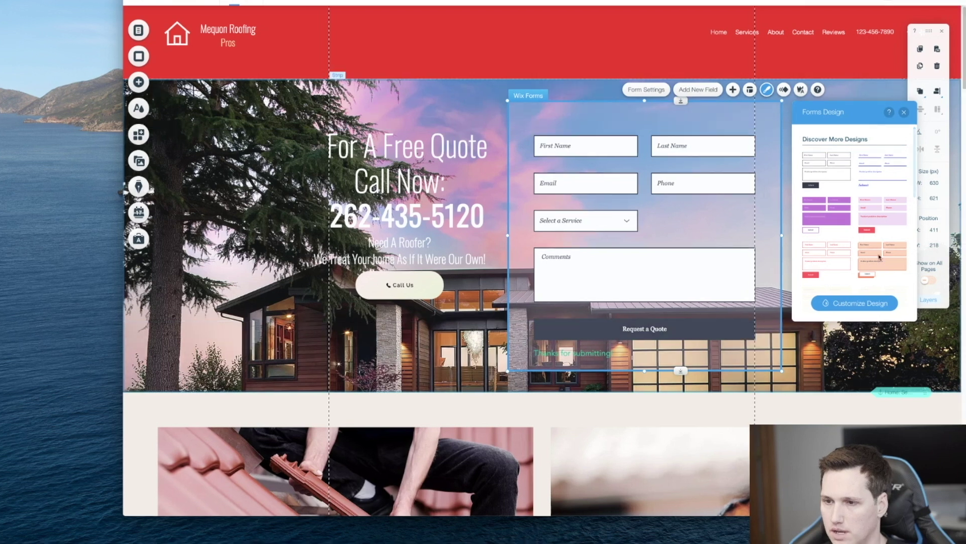
click(874, 310)
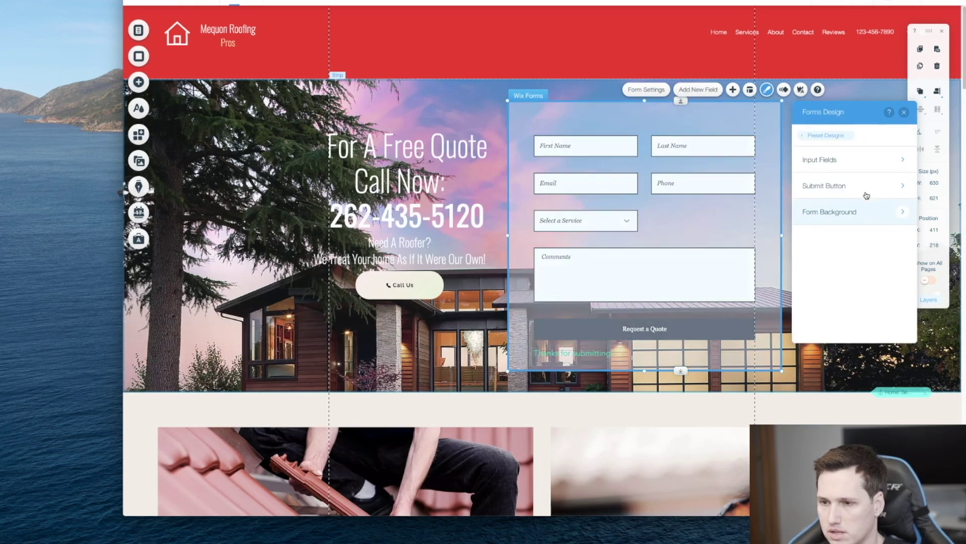
click(868, 187)
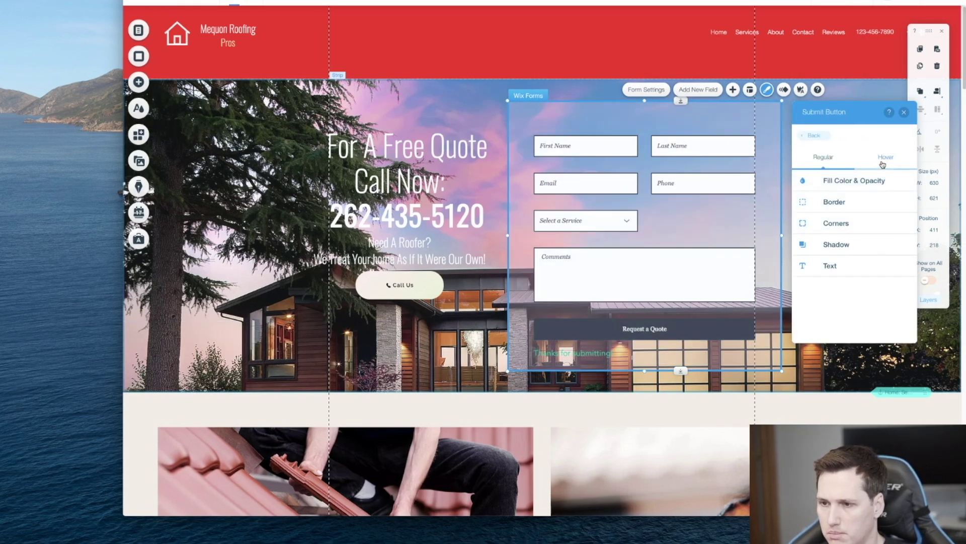
click(831, 265)
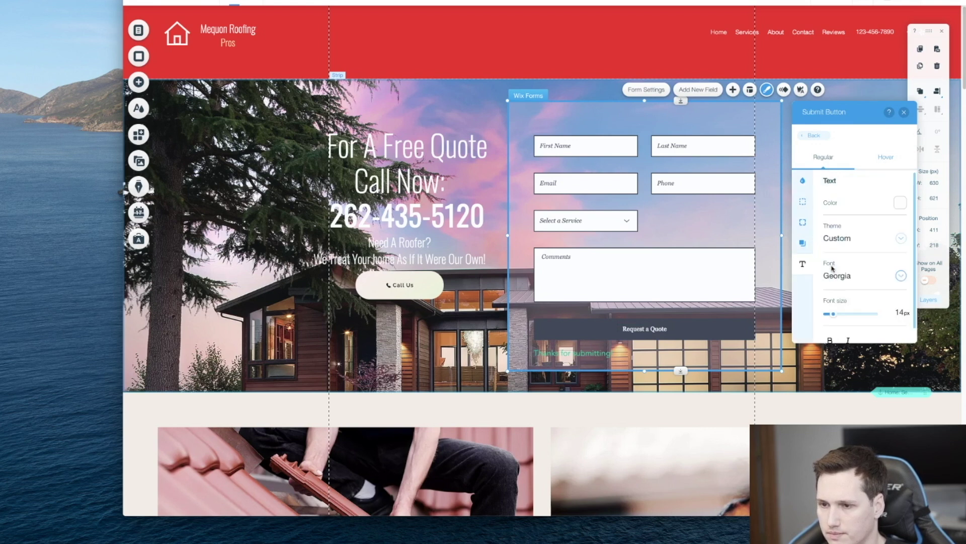
scroll(875, 292, down, 2)
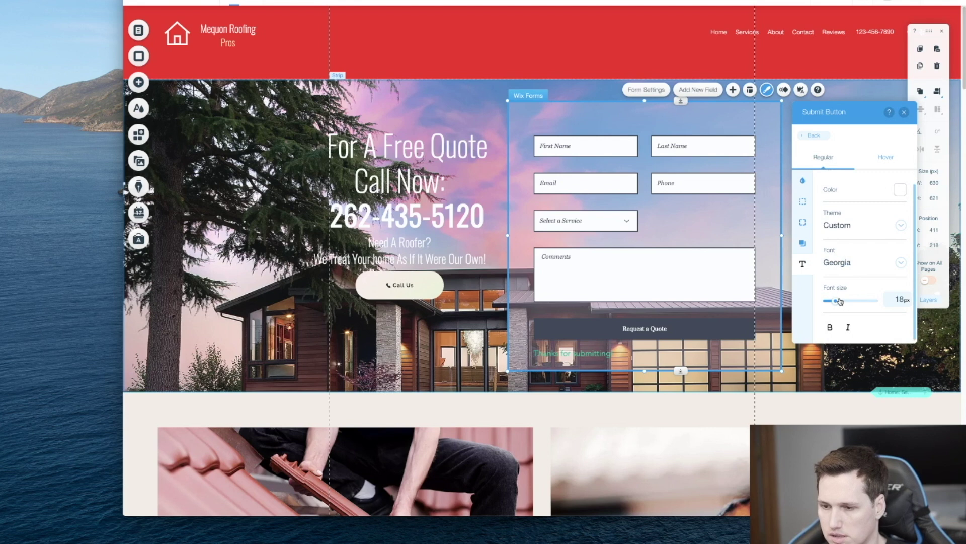
drag(840, 301, 840, 302)
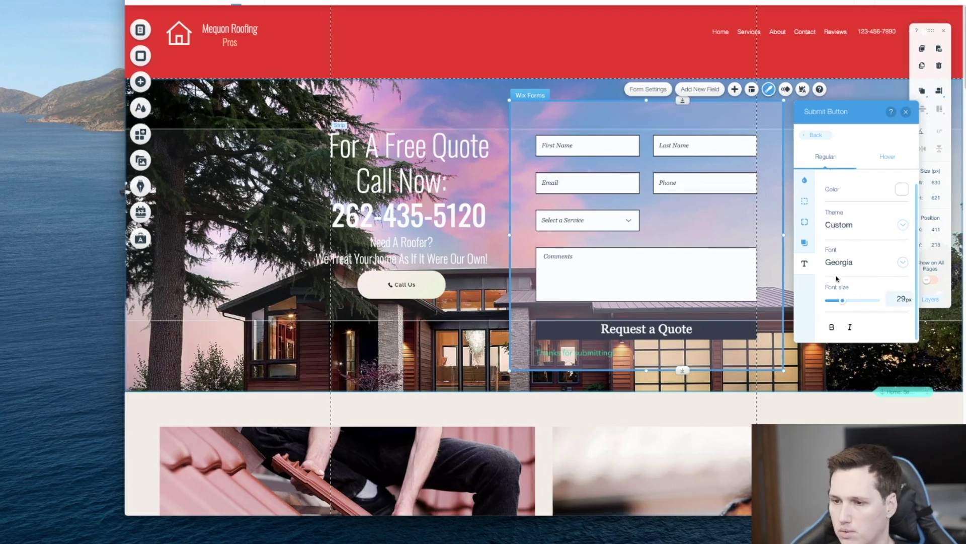
scroll(847, 196, up, 2)
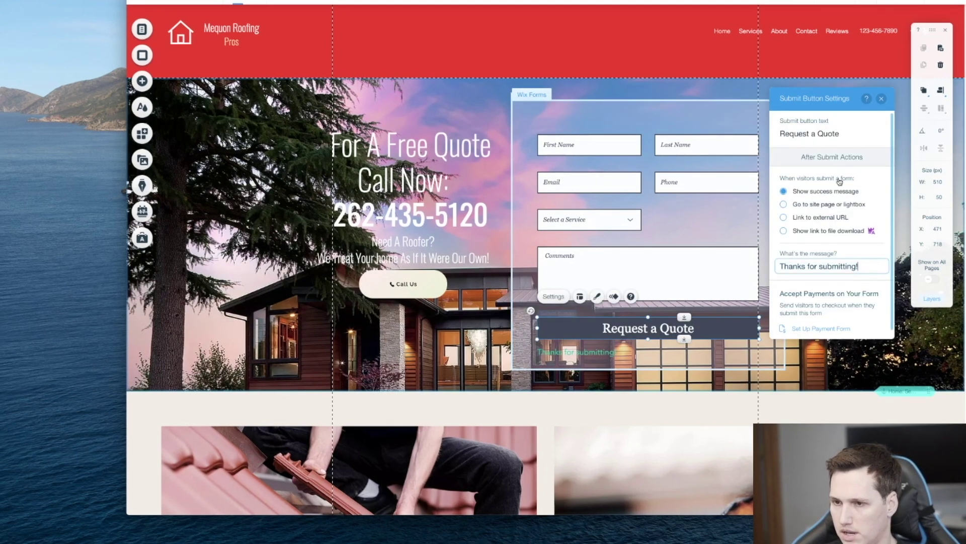
Step: Change the submit button label from Request a Quote to GET YOUR FREE QUOTE
click(828, 132)
key(super+a)
key(BackSpace)
text(GET YOUR FREE )
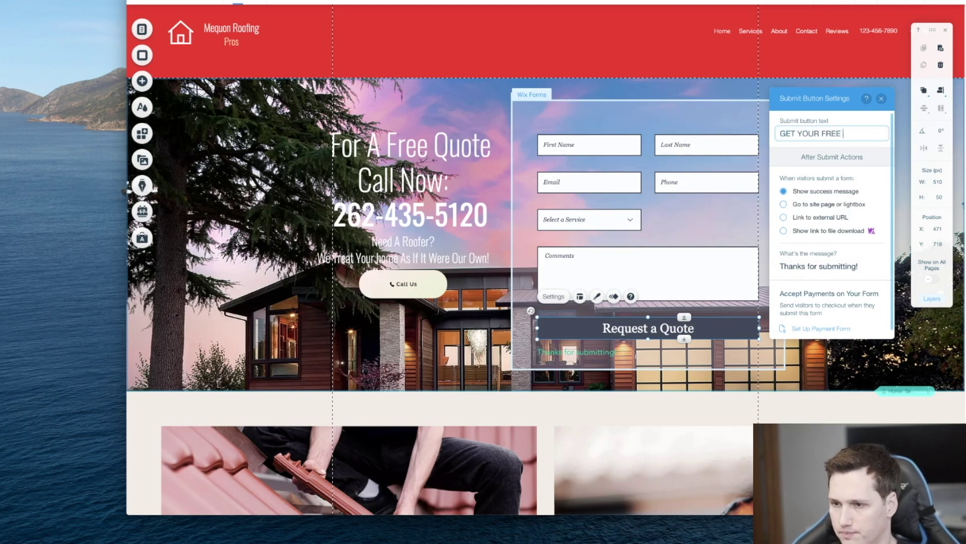
text(QUOTE)
click(878, 100)
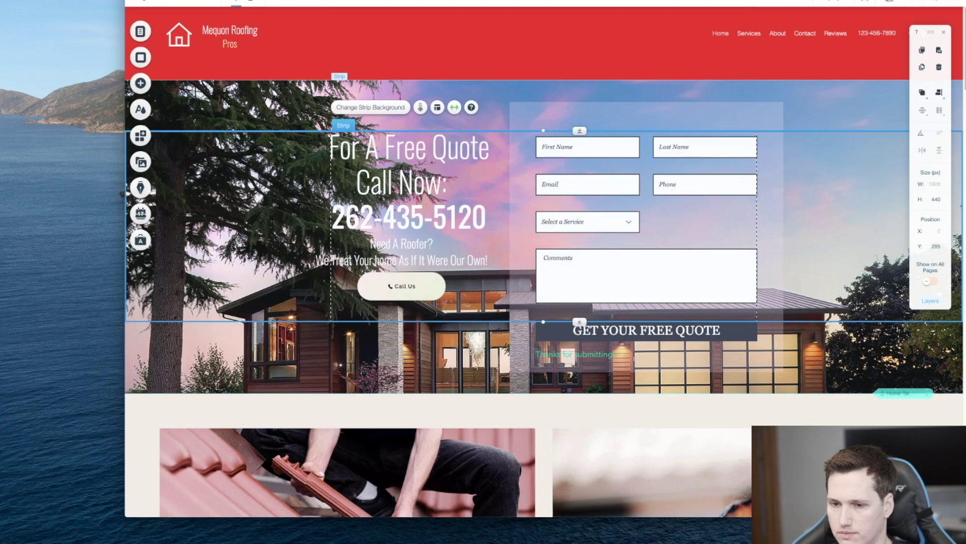
click(875, 323)
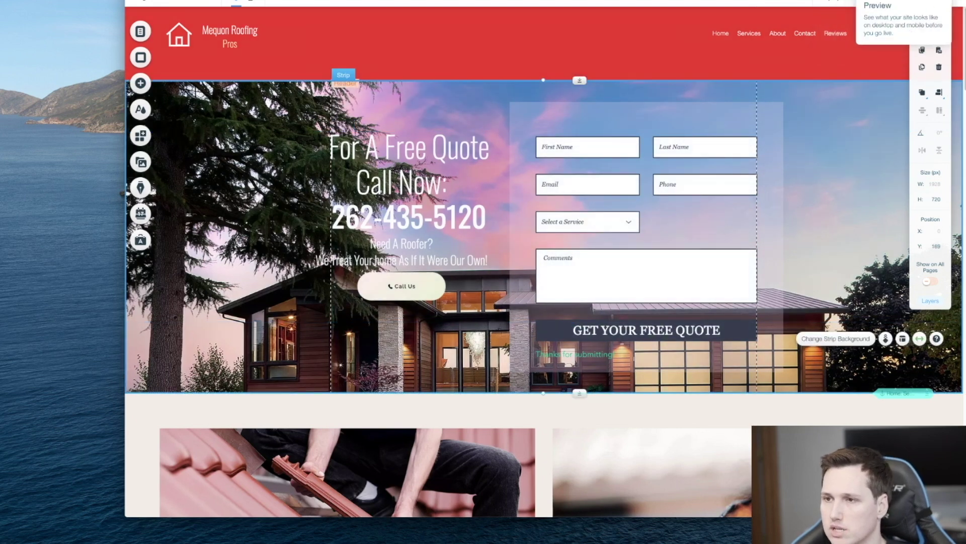
key(Escape)
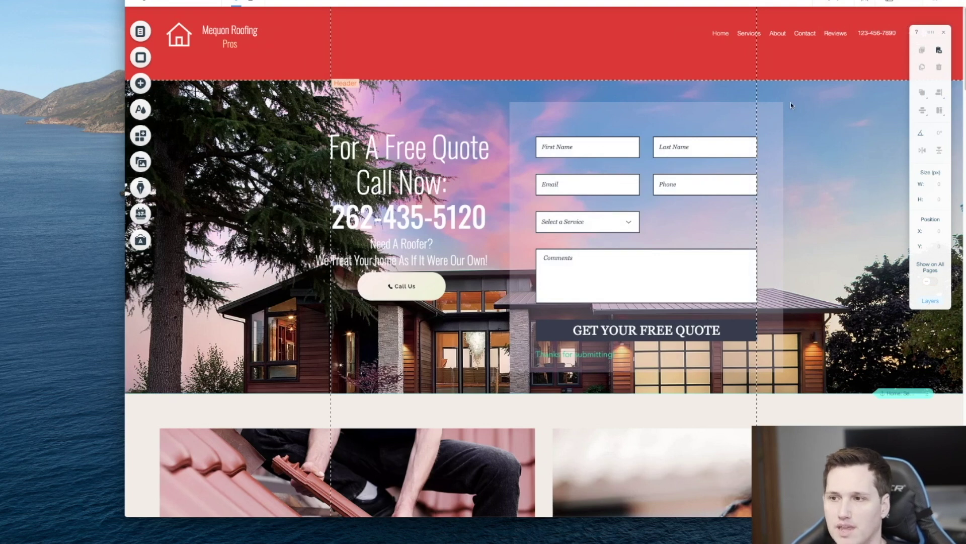
Step: Save the site, preview the hero and quote form, then return to the editor
key(super+s)
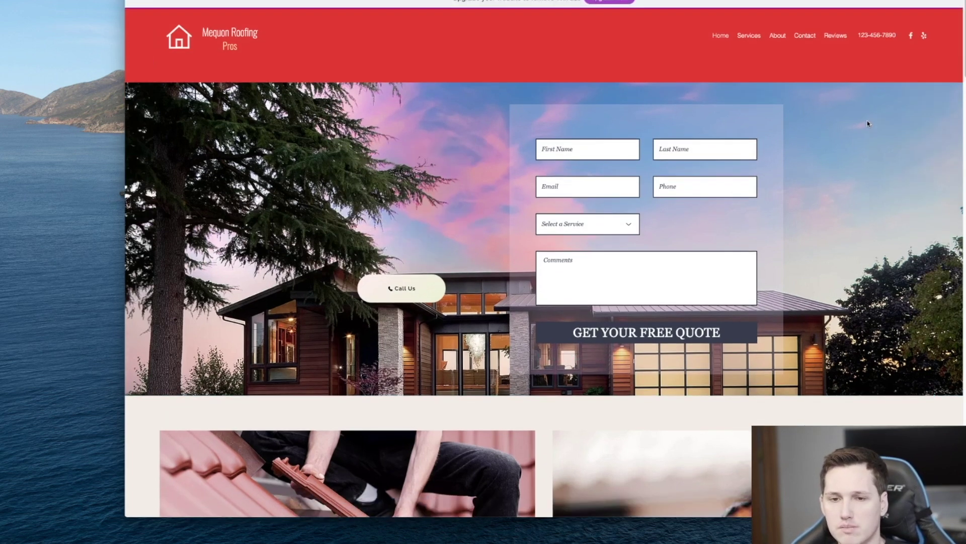
click(689, 351)
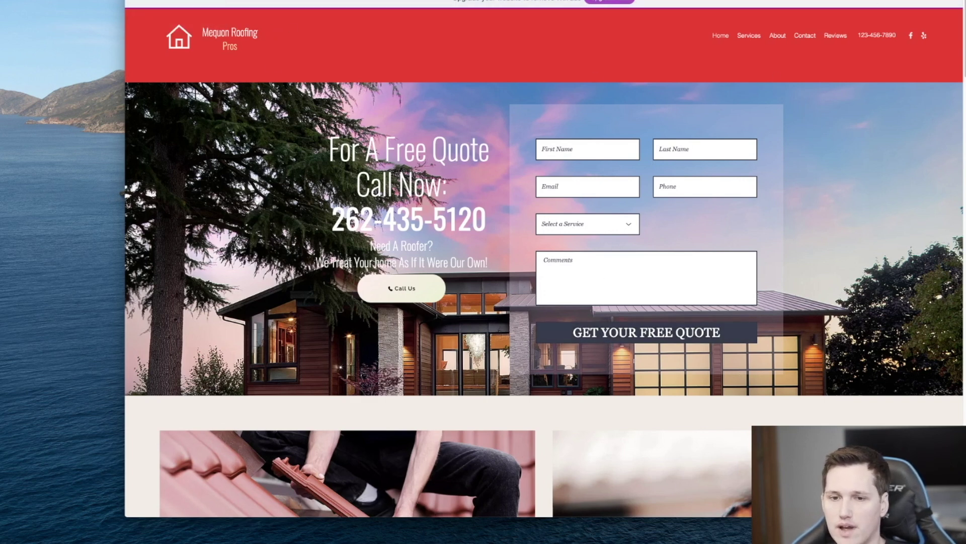
click(906, 1)
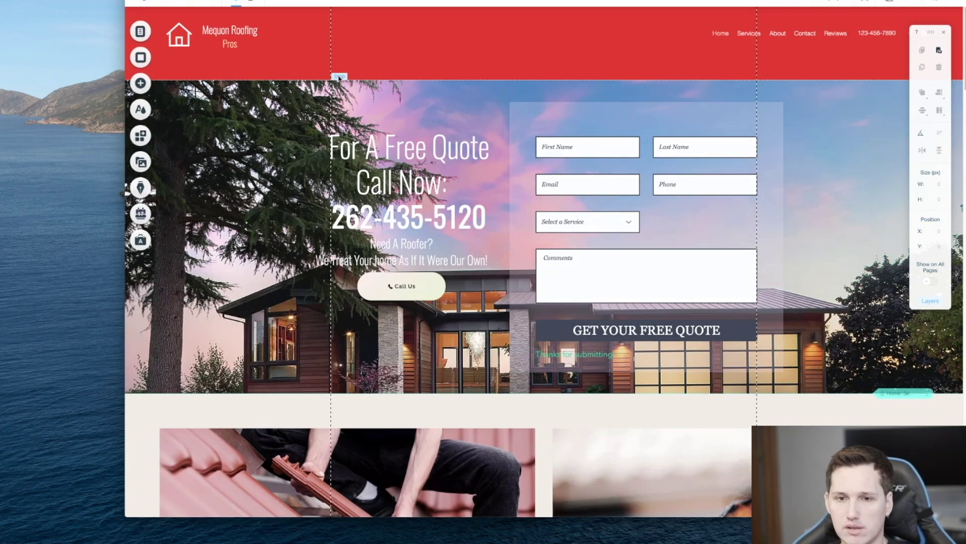
click(339, 80)
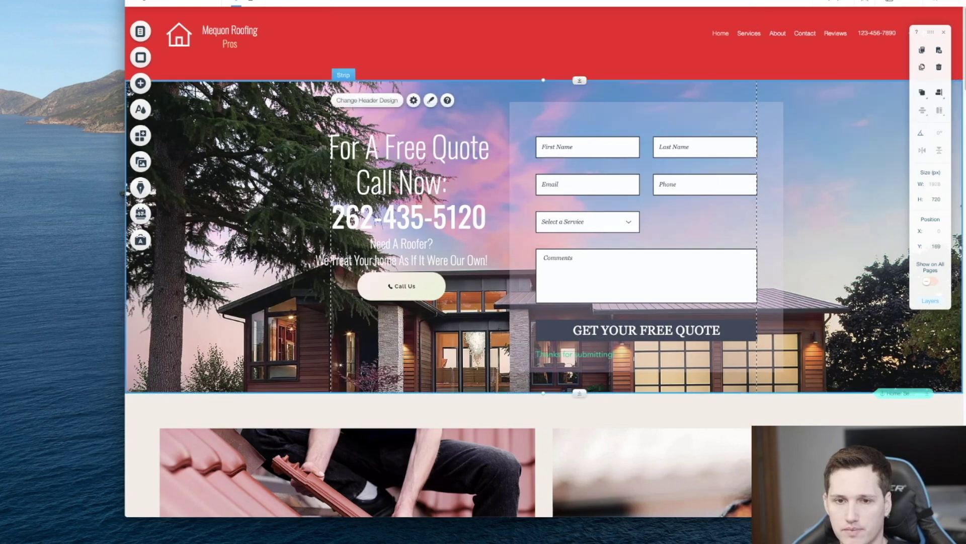
Step: Turn on Show on All Pages for the hero strip containing the quote form
click(276, 106)
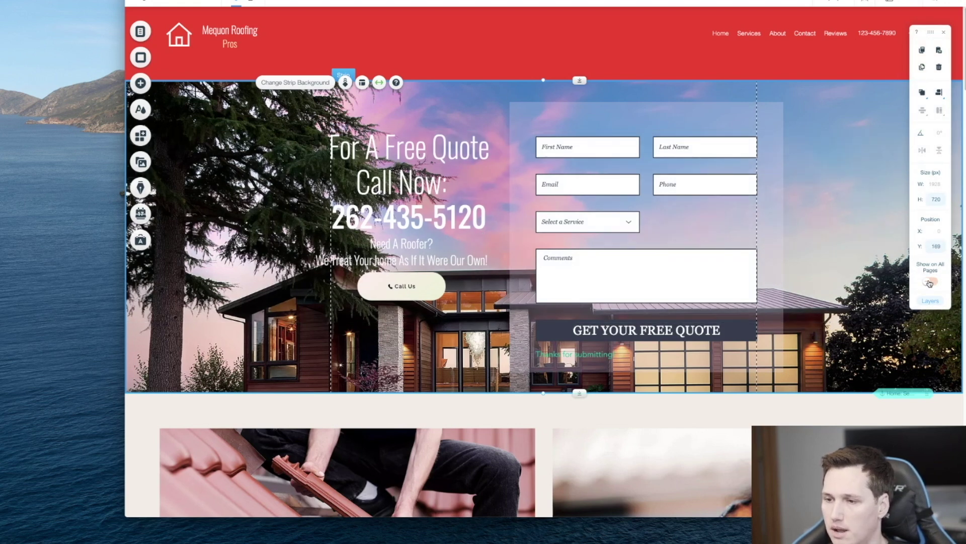
click(930, 283)
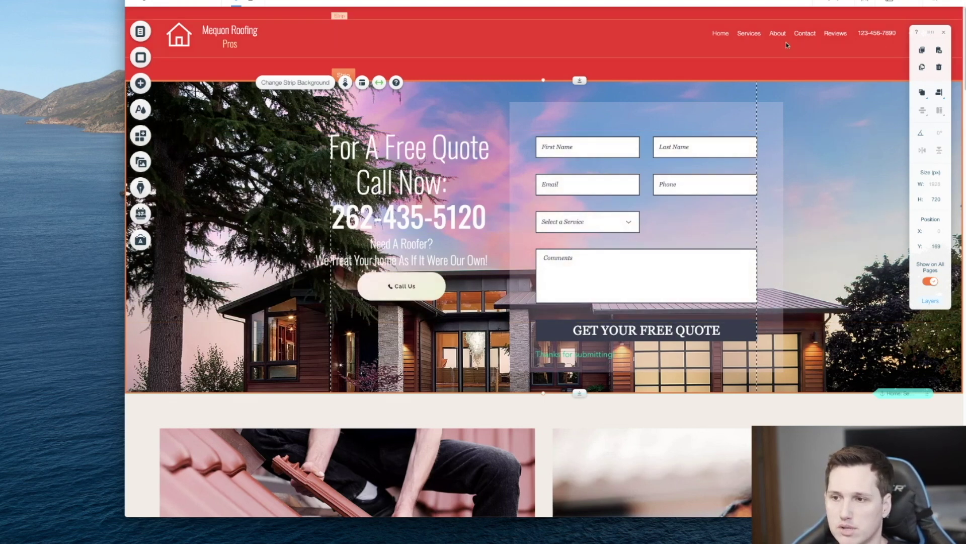
click(870, 35)
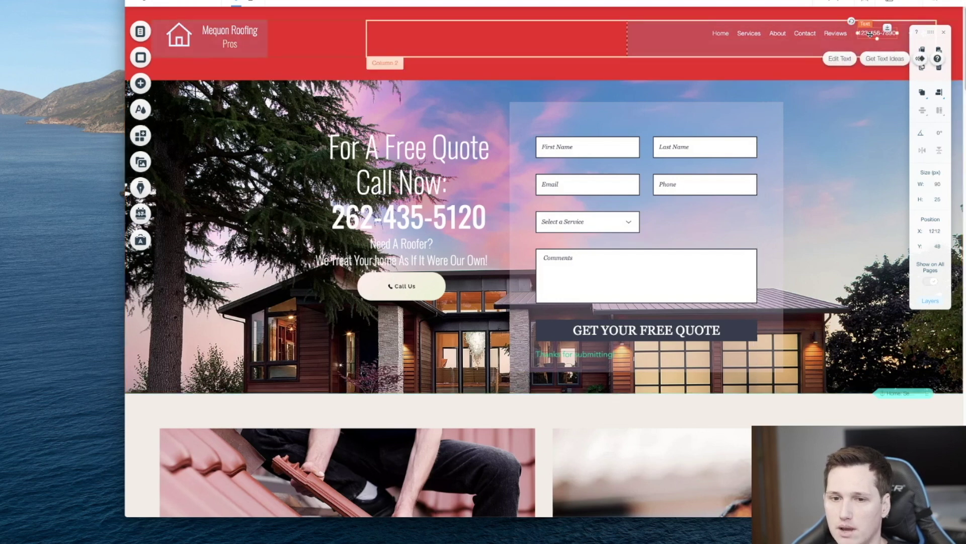
double_click(870, 35)
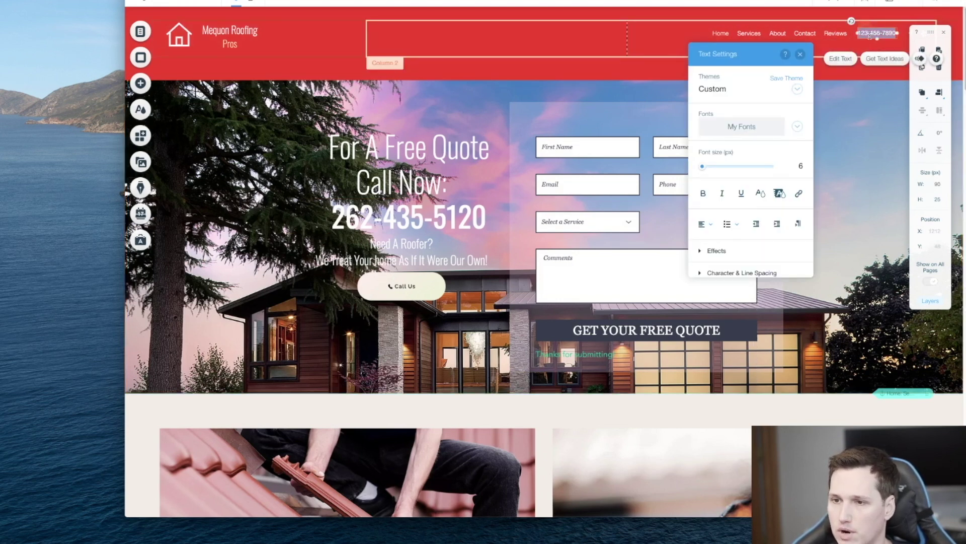
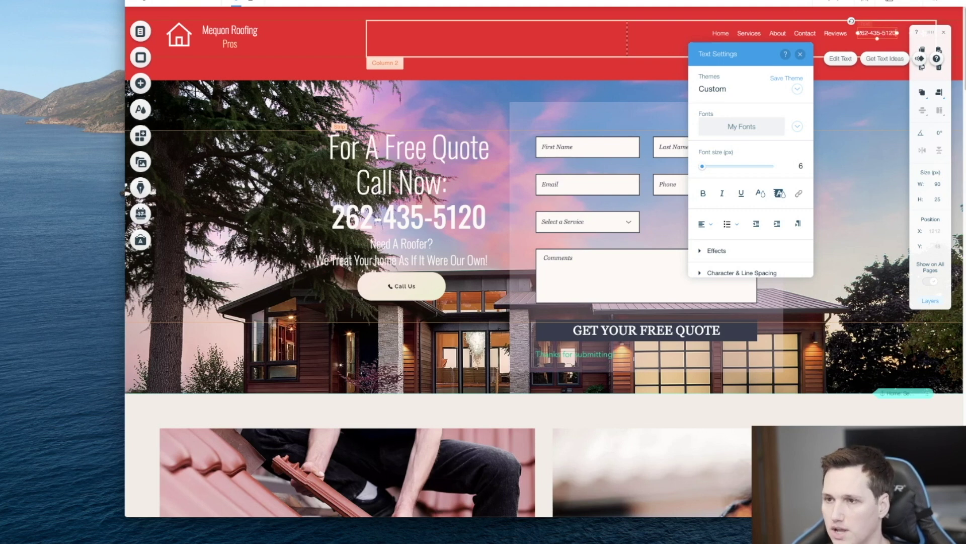
click(775, 78)
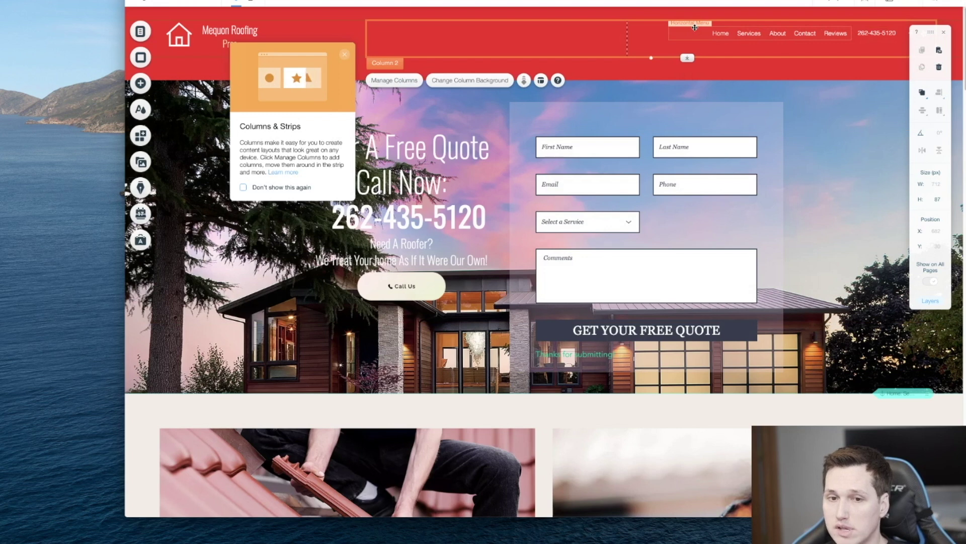
click(142, 31)
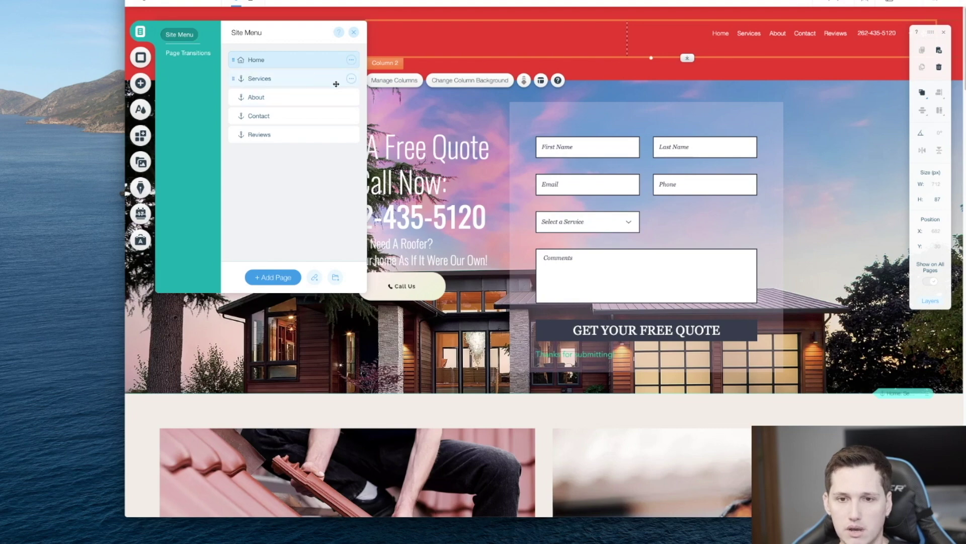
Step: Inspect the Services menu item options, then jump to the About section
click(352, 79)
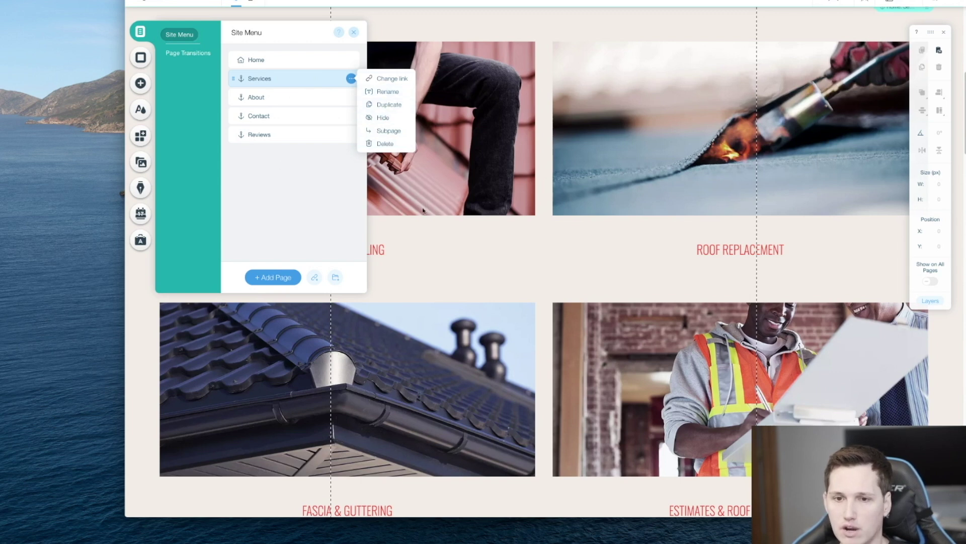
click(629, 297)
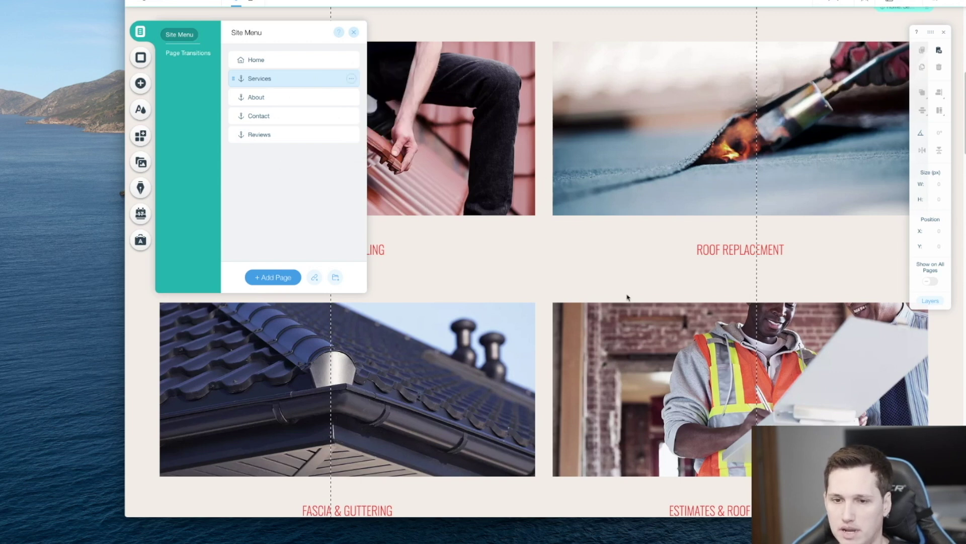
scroll(630, 292, up, 5)
scroll(601, 266, down, 4)
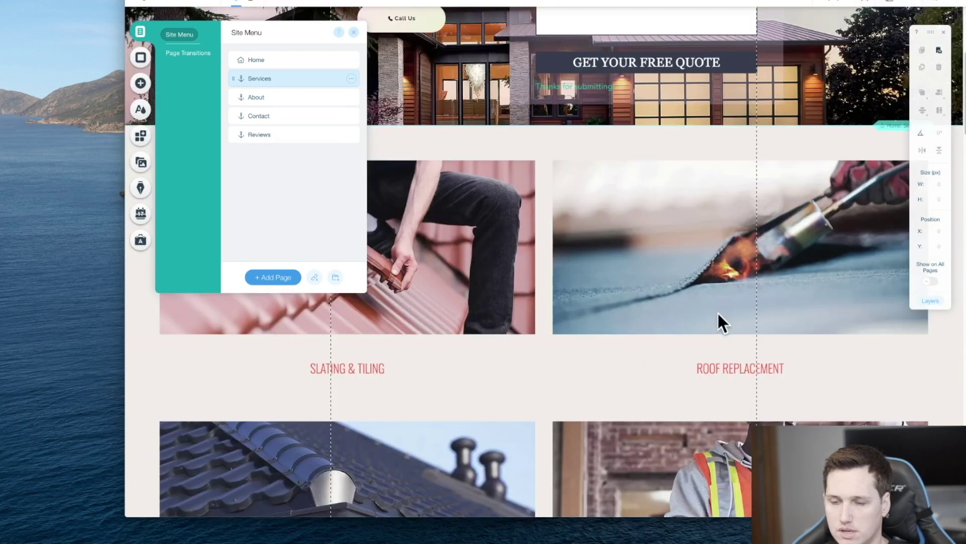
scroll(631, 342, down, 1)
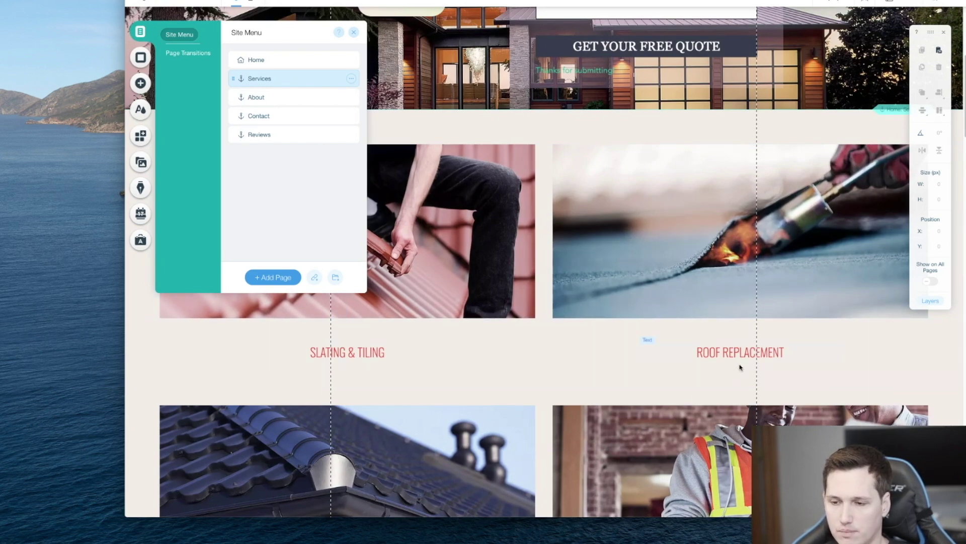
click(281, 100)
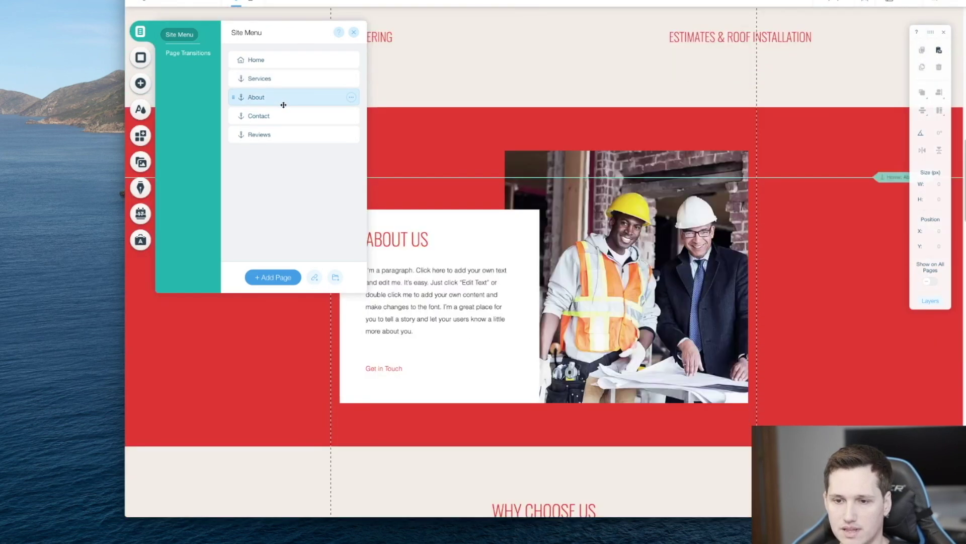
scroll(665, 232, up, 15)
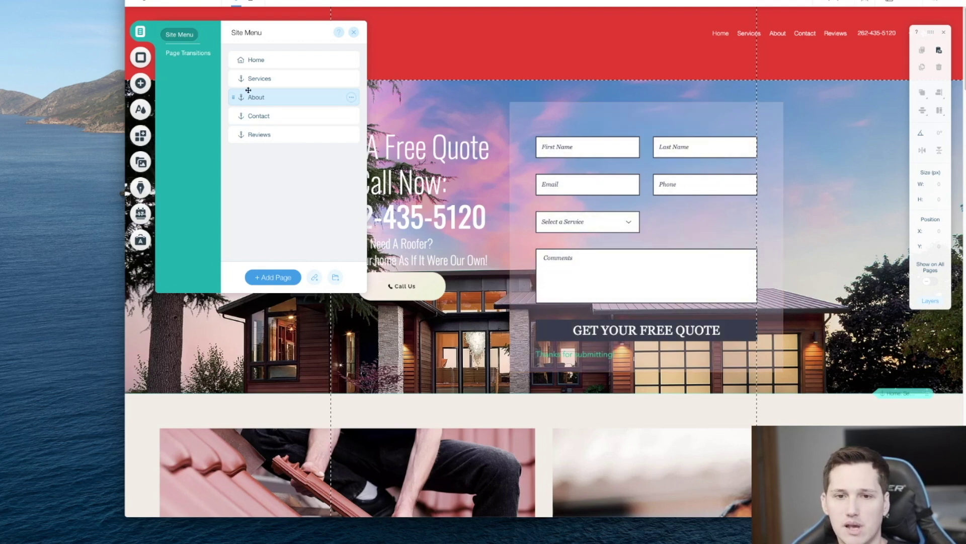
Step: Add a page named Residential and nest it under Services as a subpage
click(269, 279)
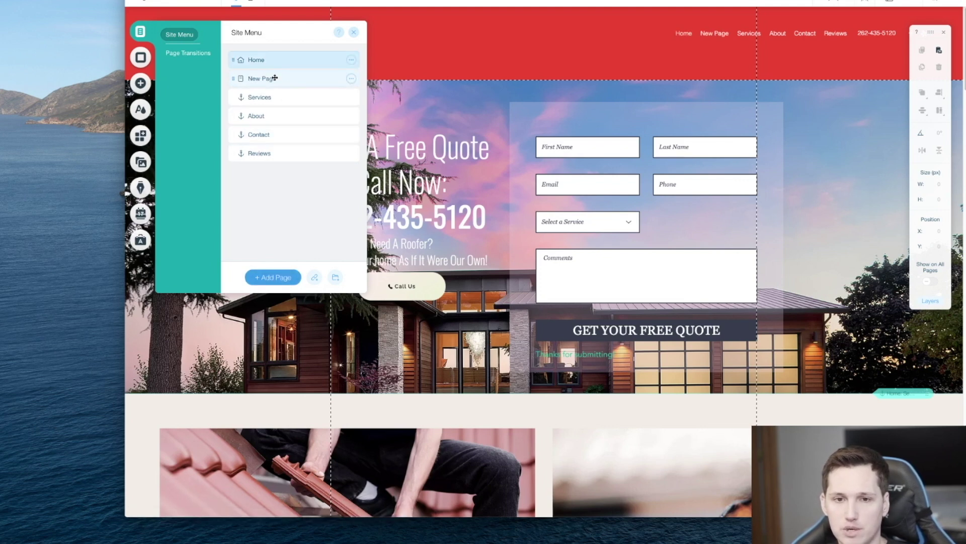
double_click(271, 79)
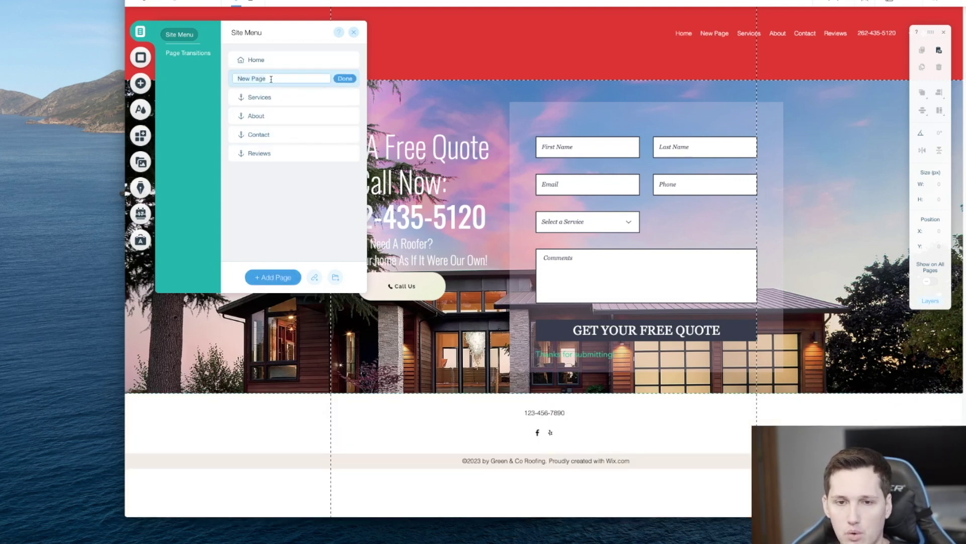
text(Residential)
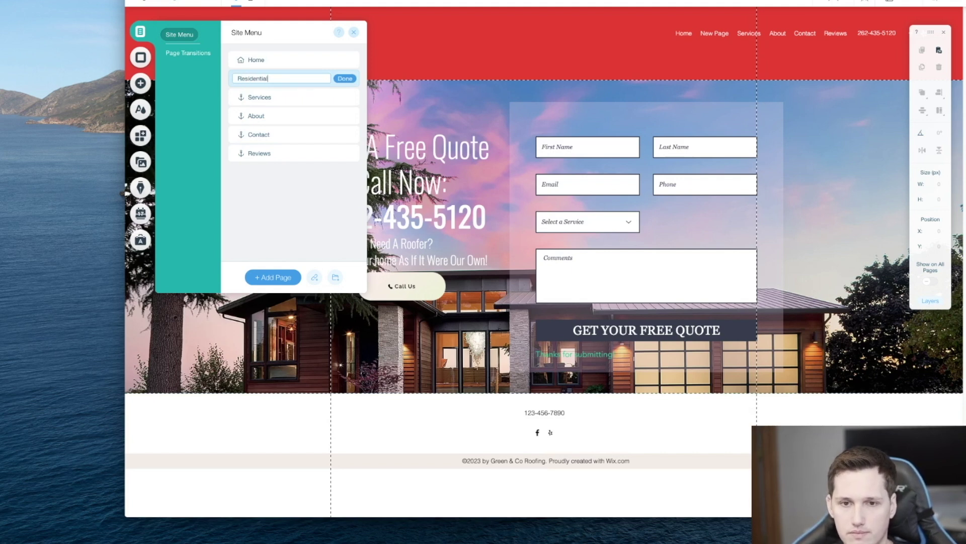
click(345, 79)
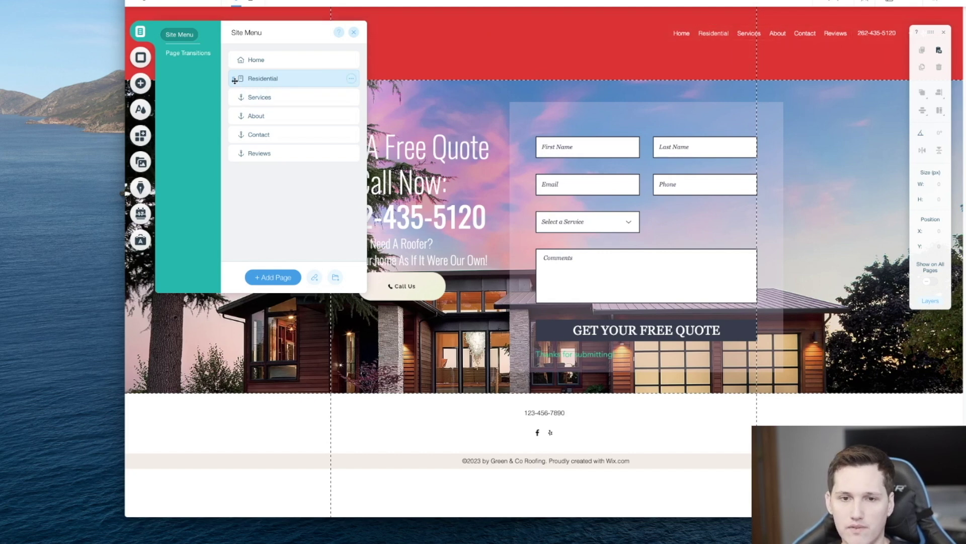
drag(234, 79, 315, 97)
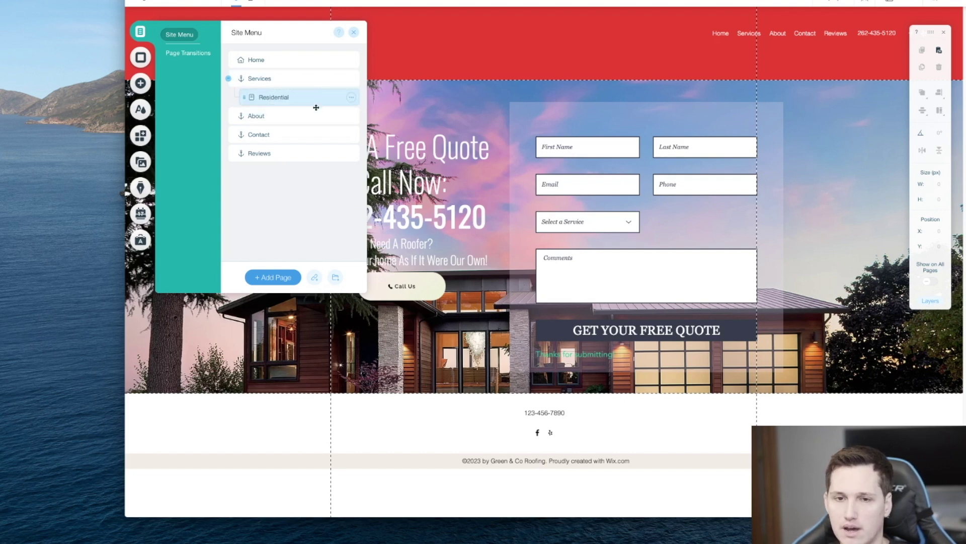
click(352, 98)
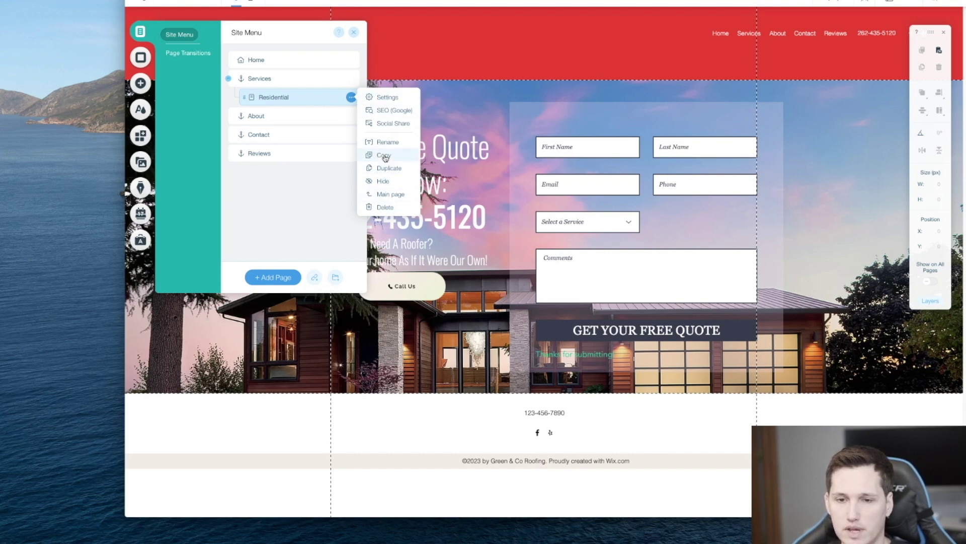
click(289, 221)
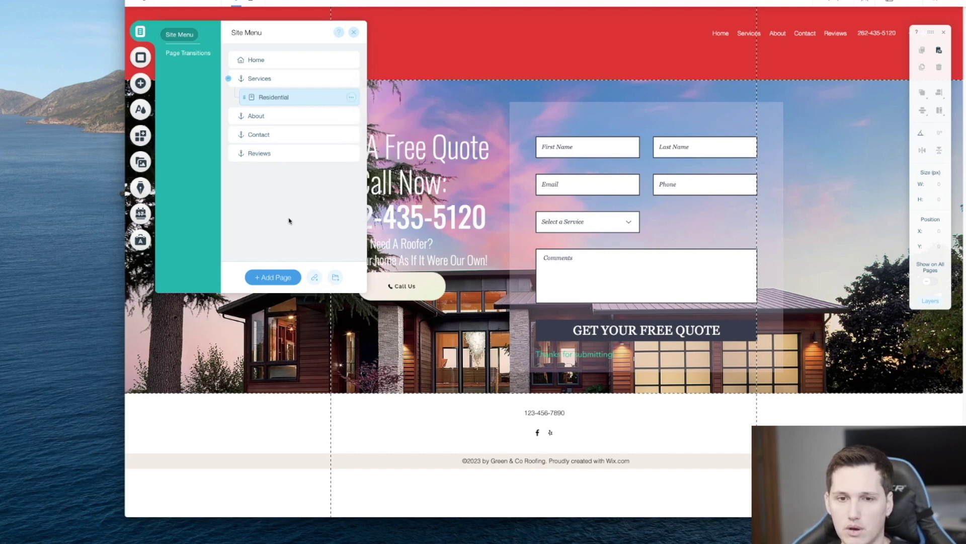
Step: Close the site menu, open the Residential page, and switch to the mobile layout
click(355, 36)
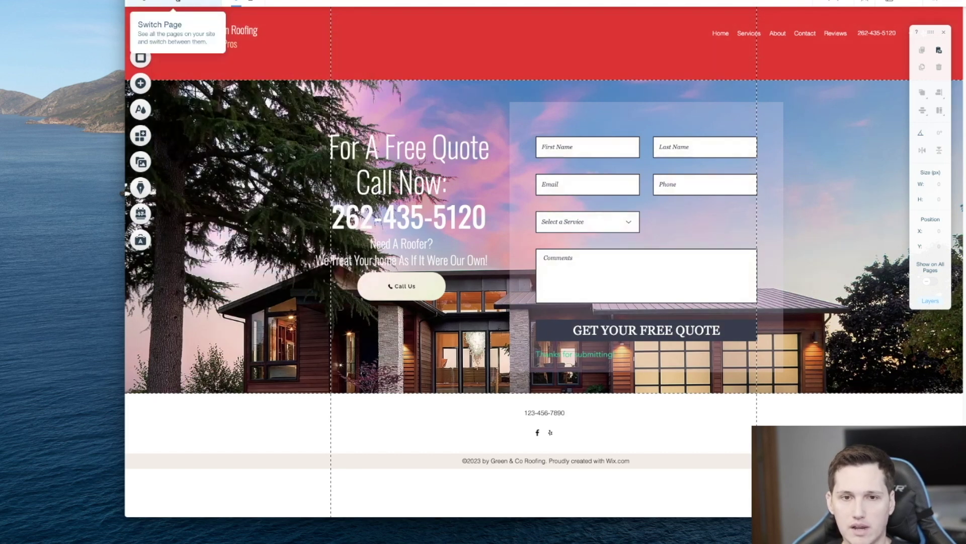
click(174, 1)
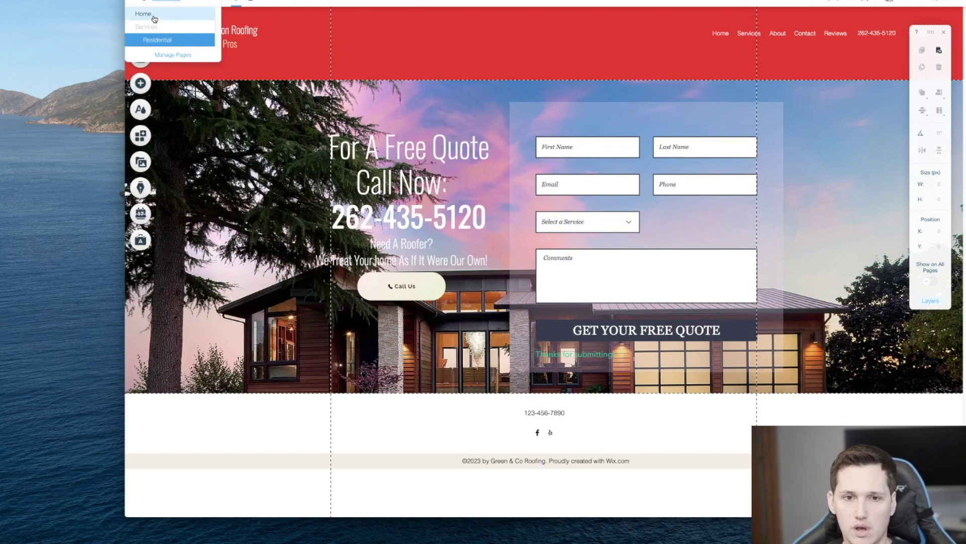
click(154, 19)
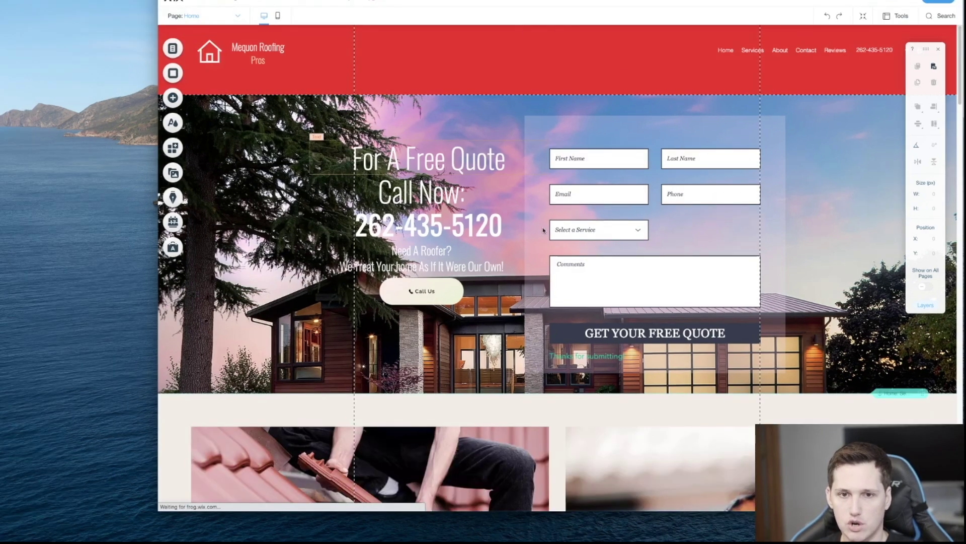
scroll(717, 297, down, 10)
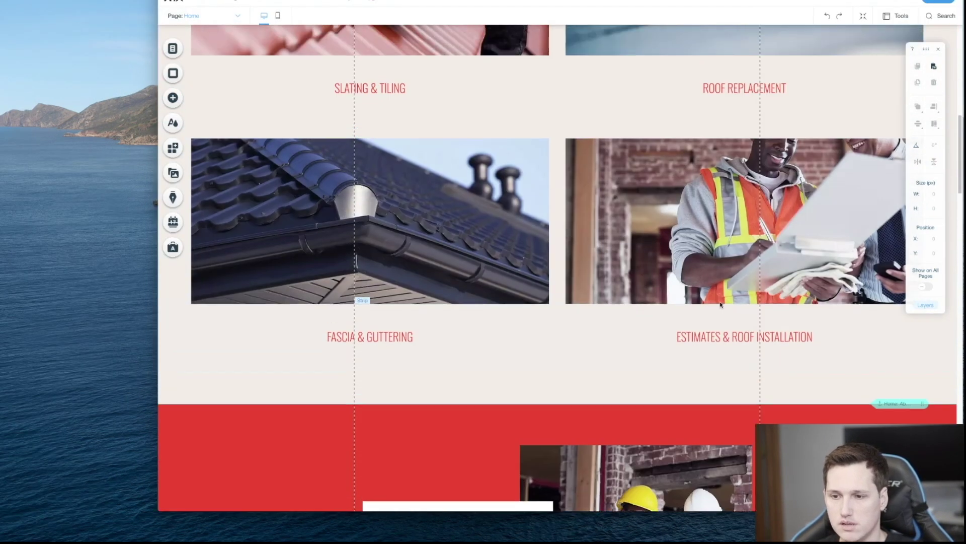
scroll(720, 304, up, 10)
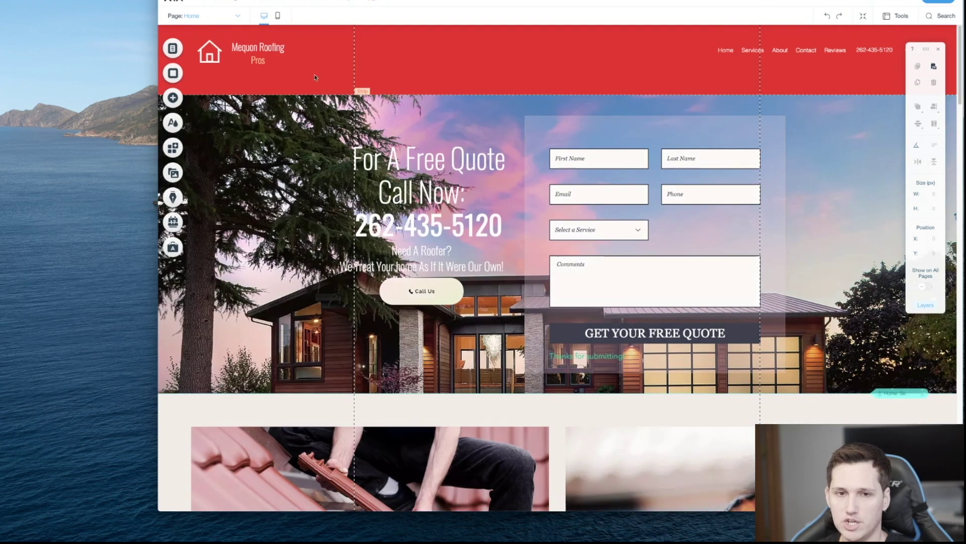
click(238, 16)
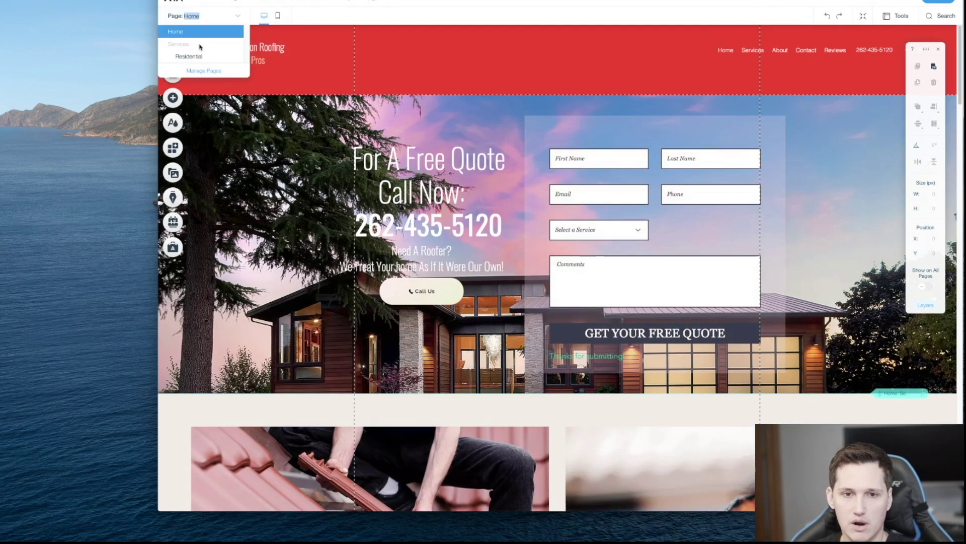
click(197, 57)
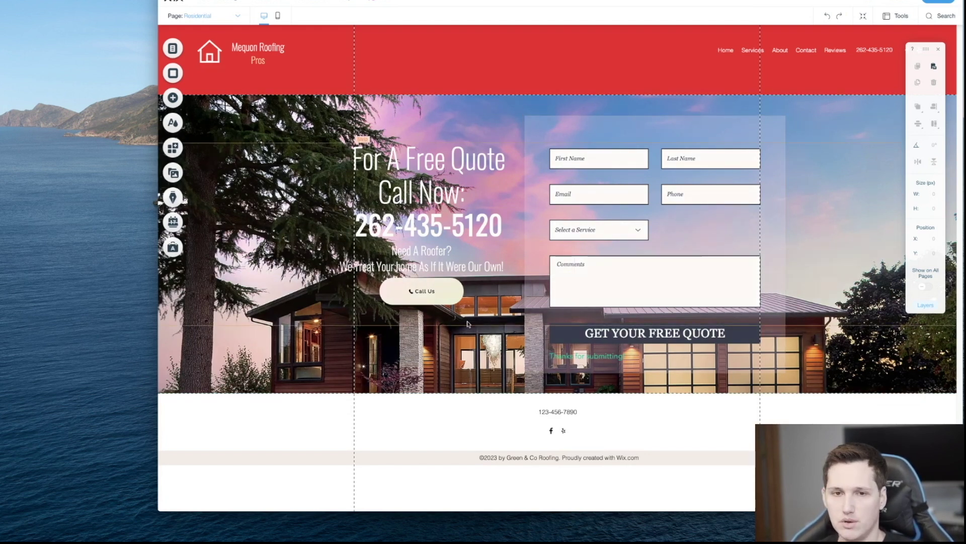
click(279, 16)
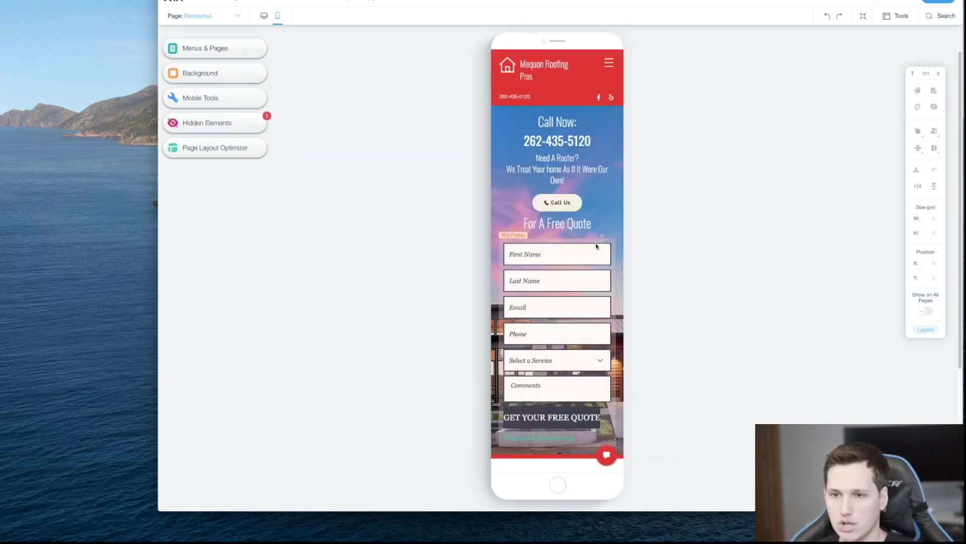
Step: Review the Residential page's mobile hero layout, then return to the desktop view
scroll(572, 262, down, 3)
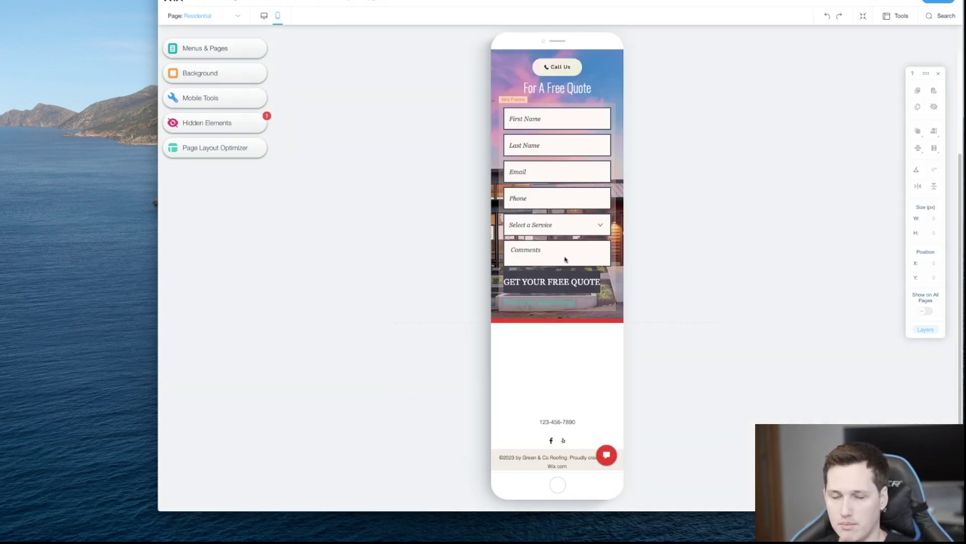
scroll(572, 268, up, 3)
click(264, 16)
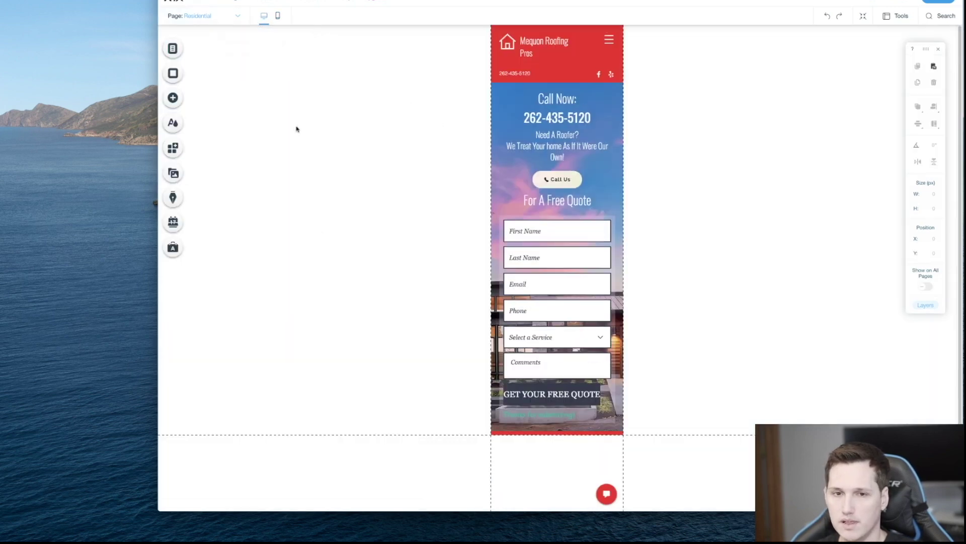
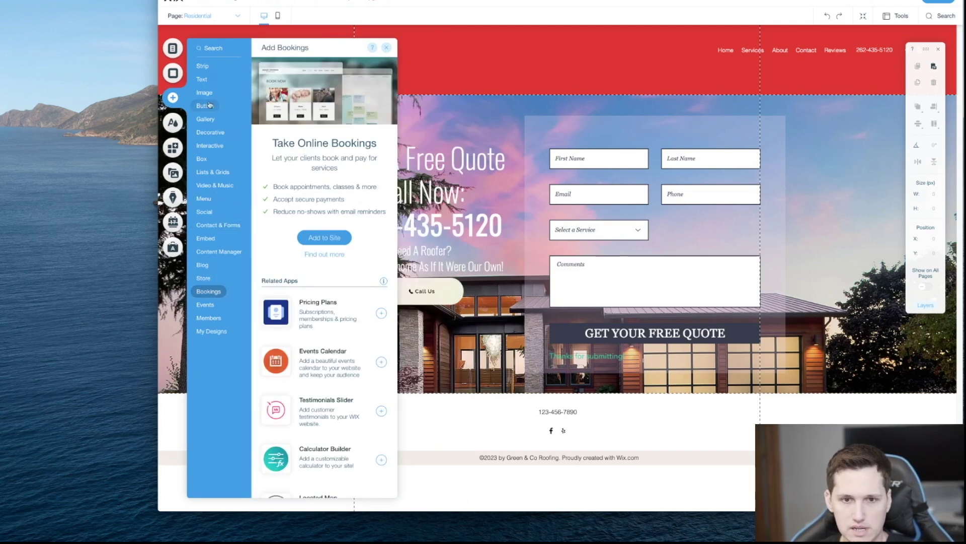
Step: Add a two-column Services strip design with a flower photo below the hero, above the footer
mouse_move(210, 73)
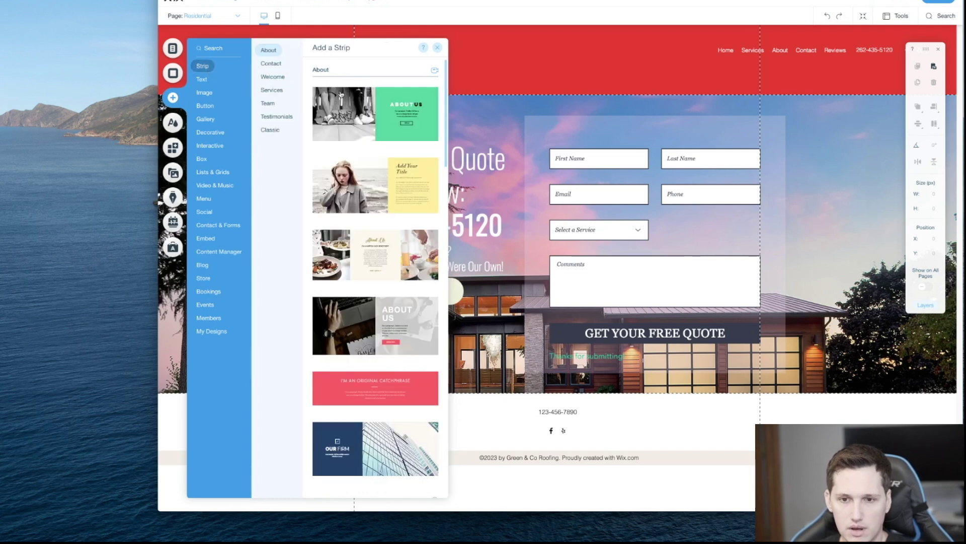
scroll(403, 166, down, 1)
scroll(403, 166, down, 8)
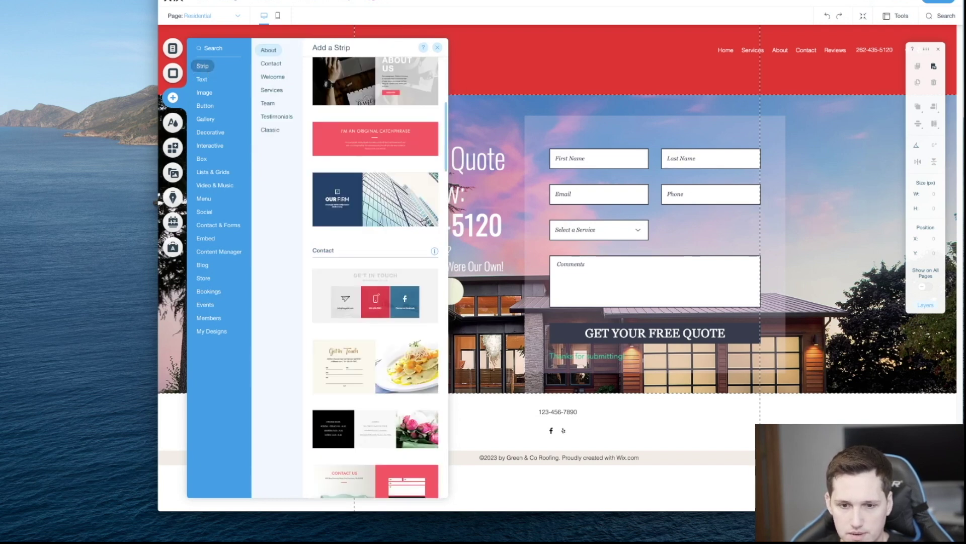
click(274, 89)
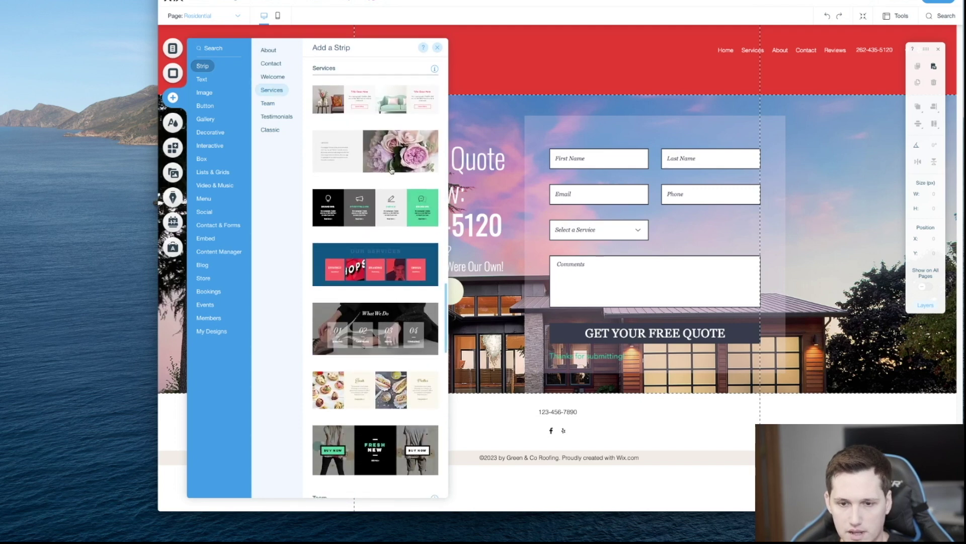
scroll(383, 157, up, 1)
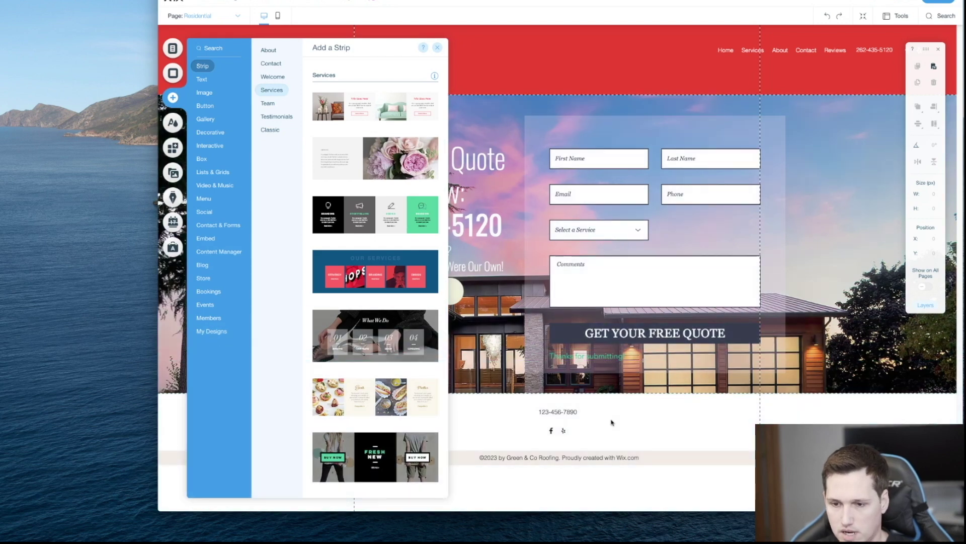
key(Escape)
drag(612, 418, 612, 419)
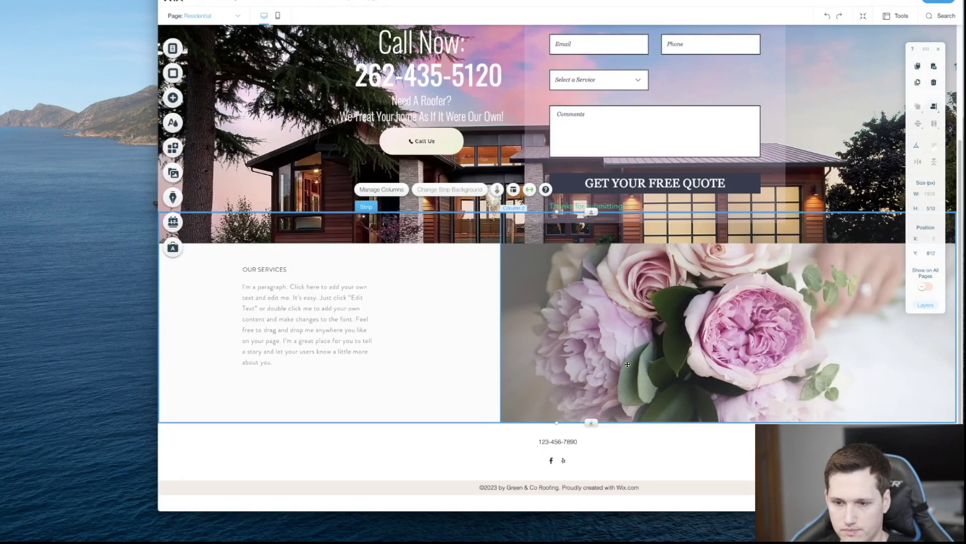
Step: Set the strip's right column background to the roofers-on-shingles photo found by searching 'roofer'
click(656, 302)
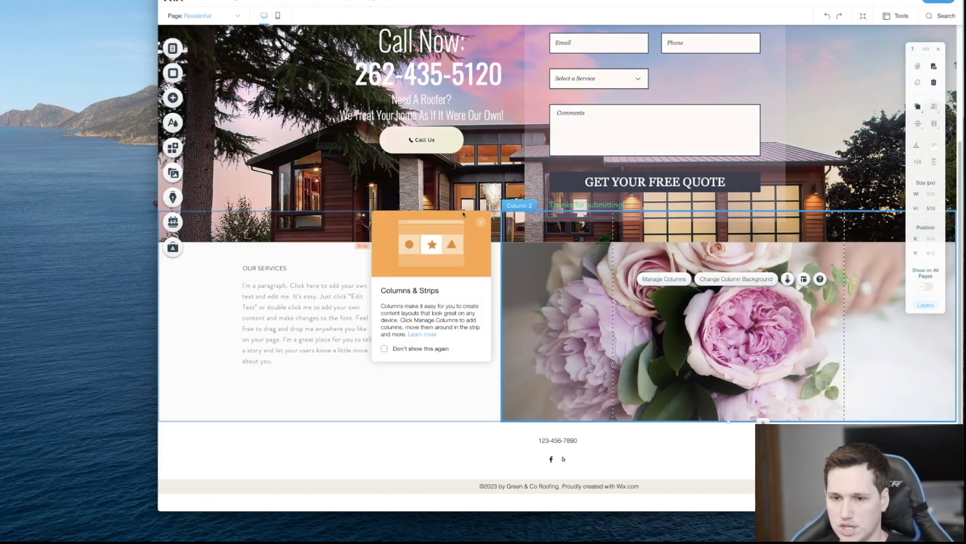
click(789, 330)
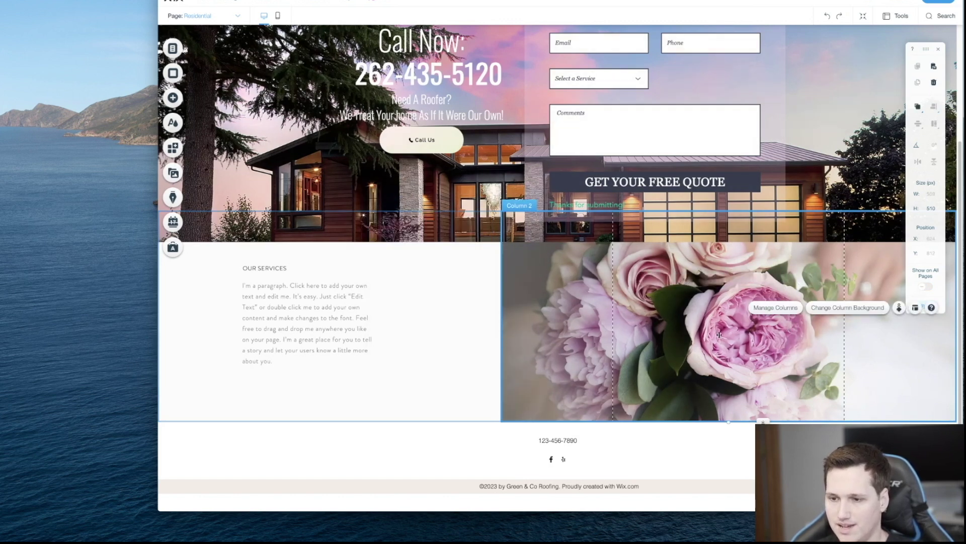
click(851, 308)
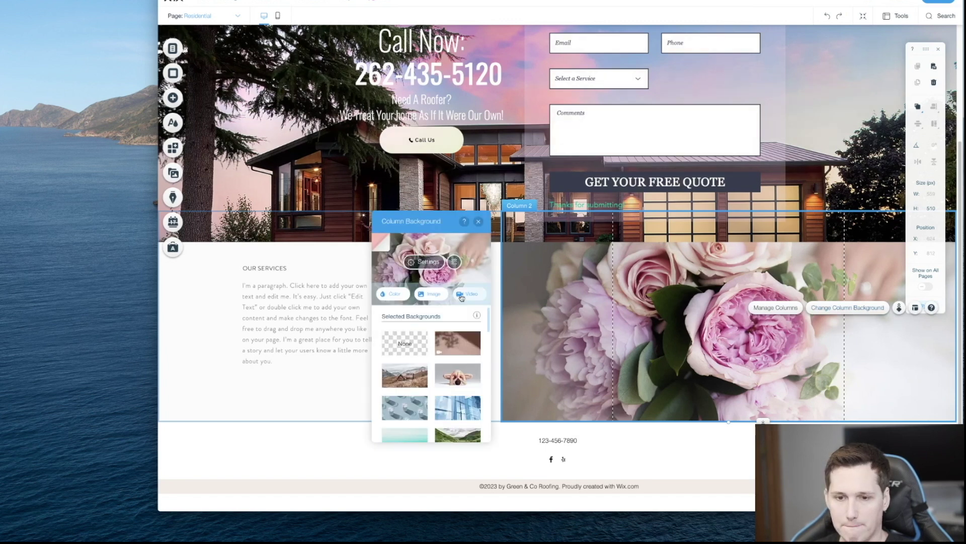
click(432, 293)
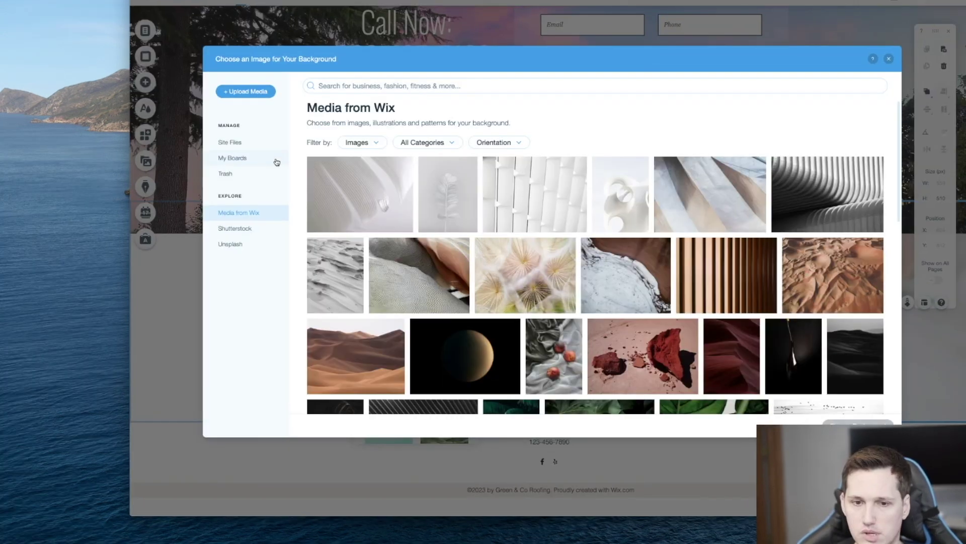
click(368, 85)
text(roofer)
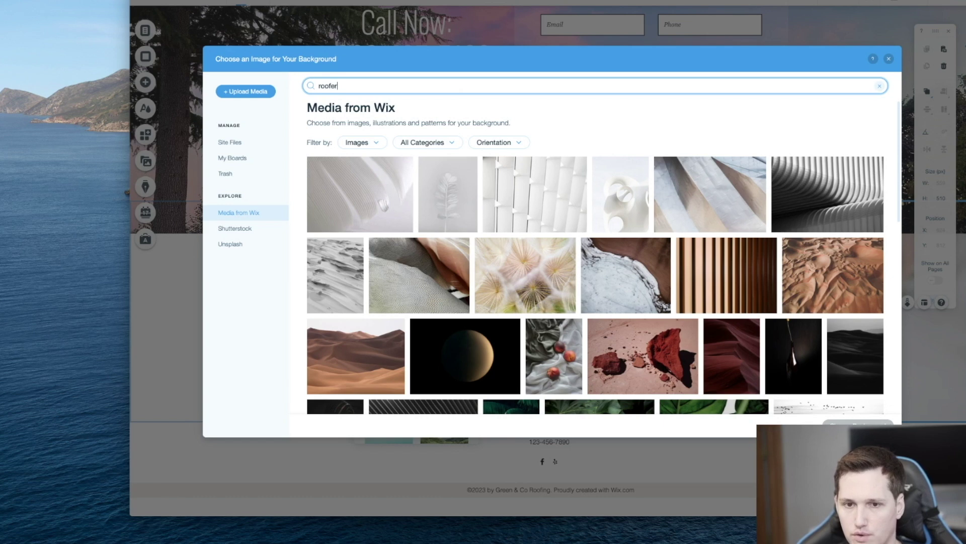
key(Return)
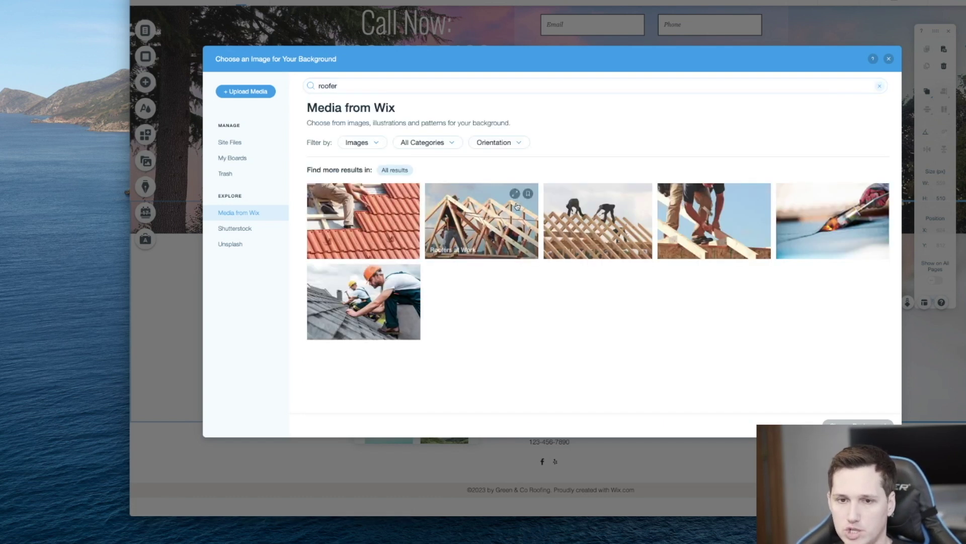
click(380, 300)
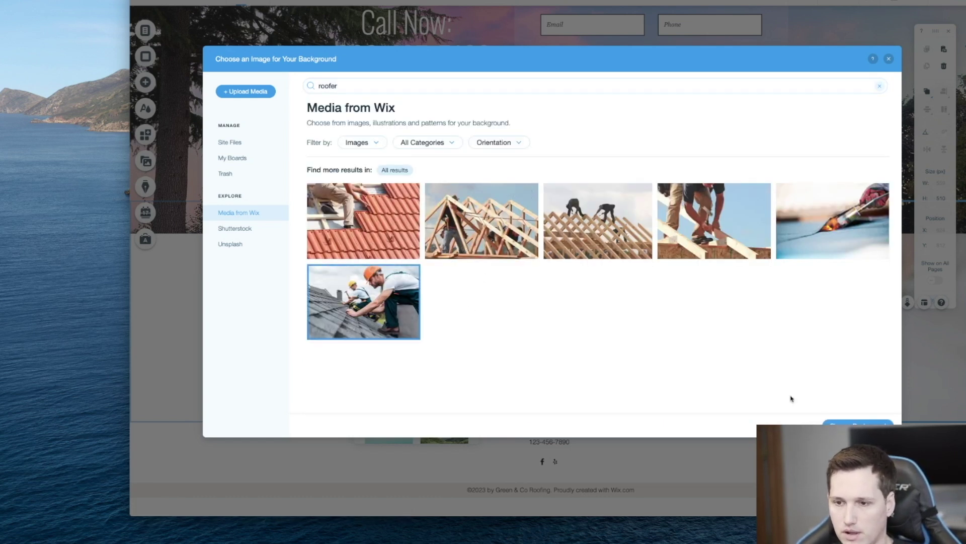
click(858, 425)
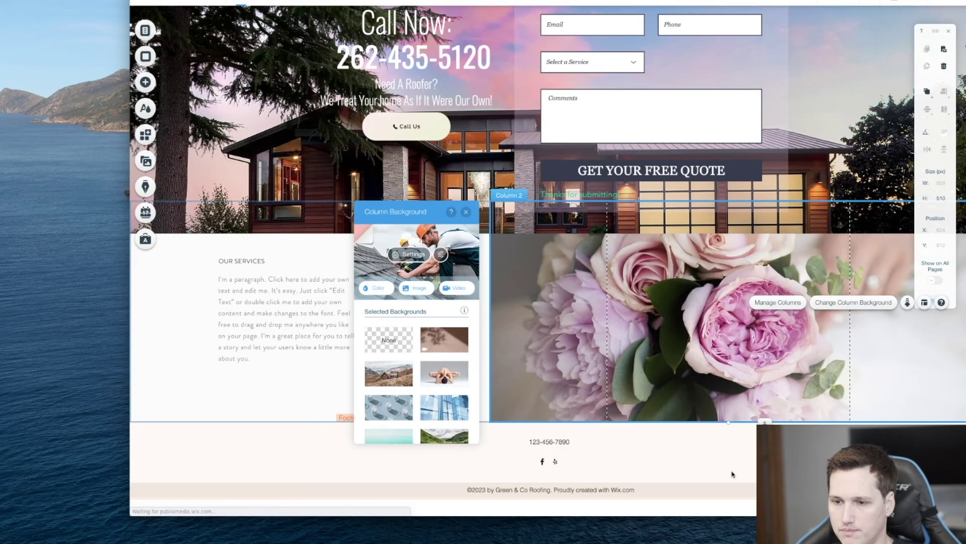
Step: Change the OUR SERVICES heading to 'Residential Roofing Services in Mequon, WI'
click(273, 247)
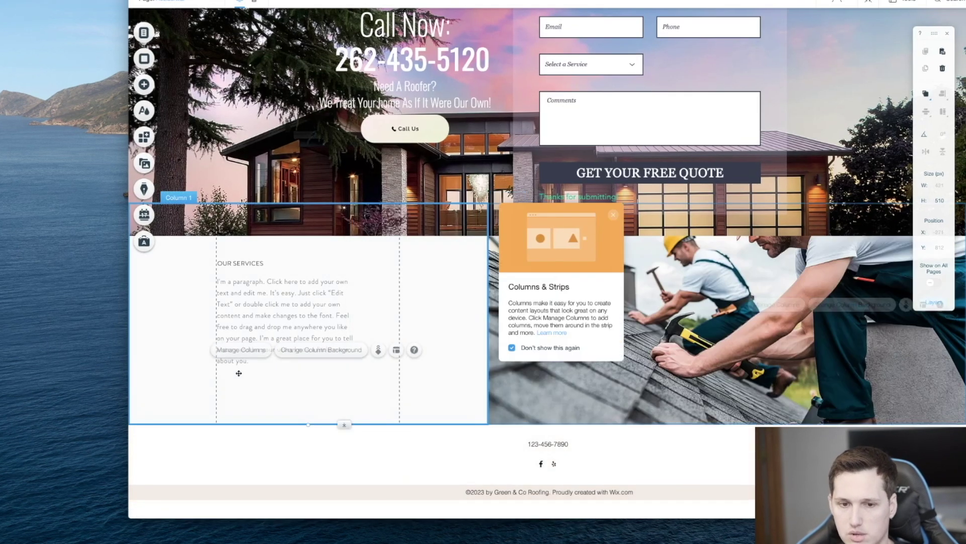
click(259, 261)
double_click(259, 261)
click(259, 259)
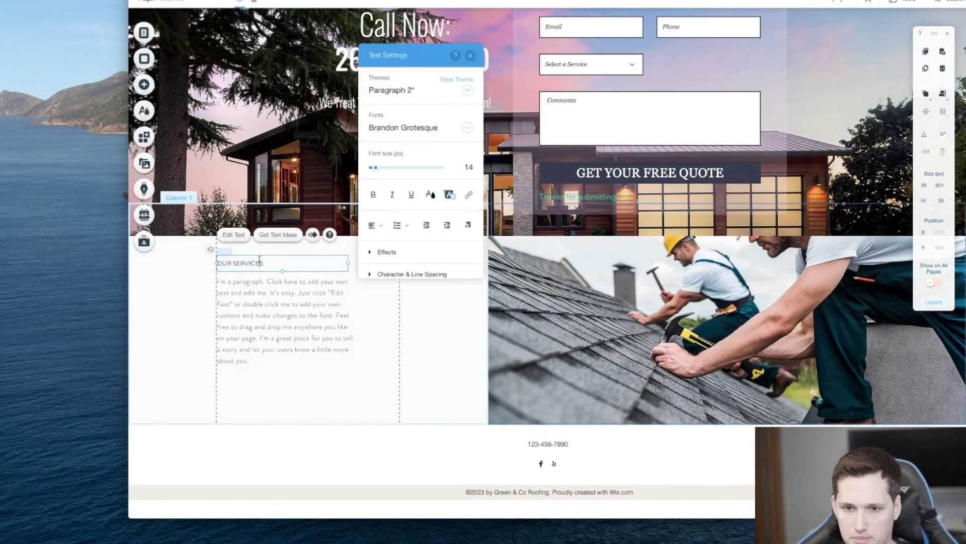
triple_click(259, 259)
text(Res)
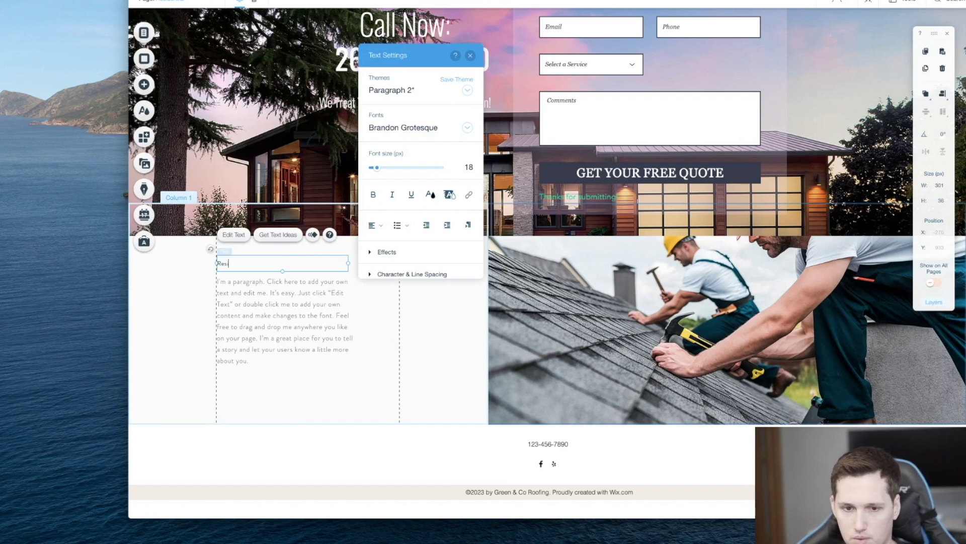
text(idential Roo)
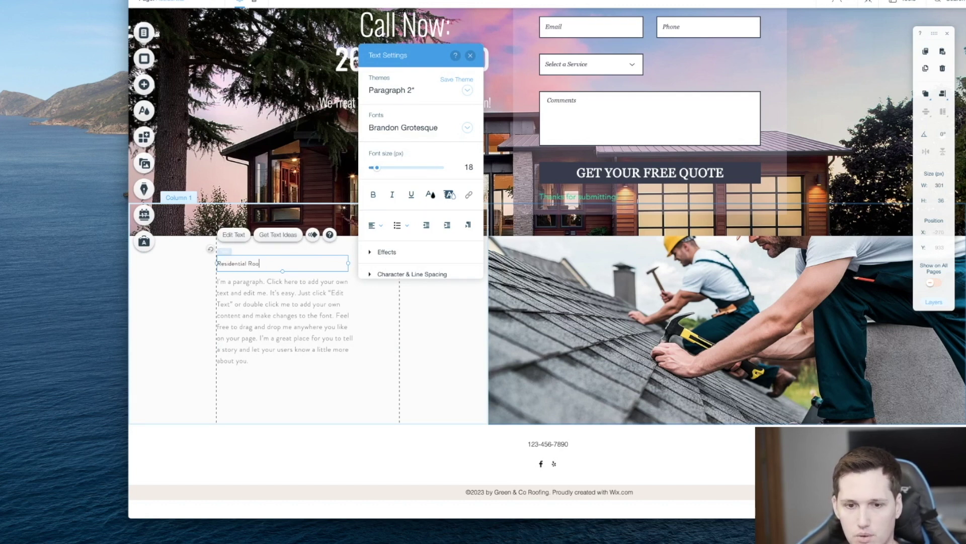
text(fing S)
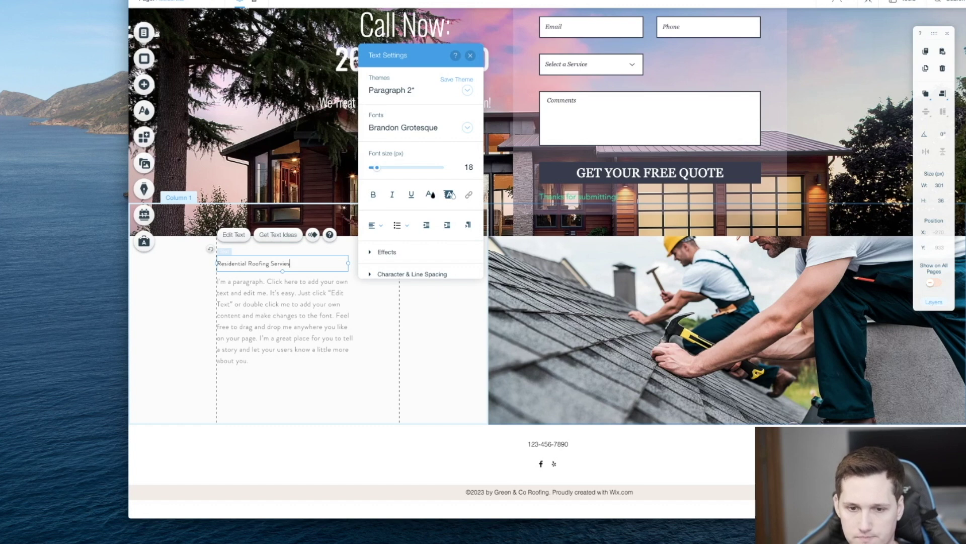
text(ervices in Mequon, WI)
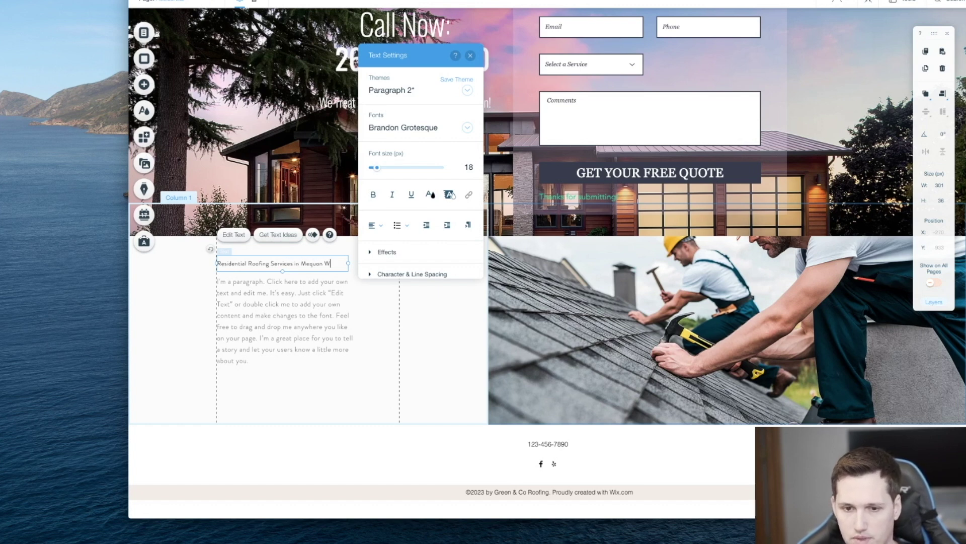
Step: Widen the services paragraph box and set its font size to 17 px
click(299, 337)
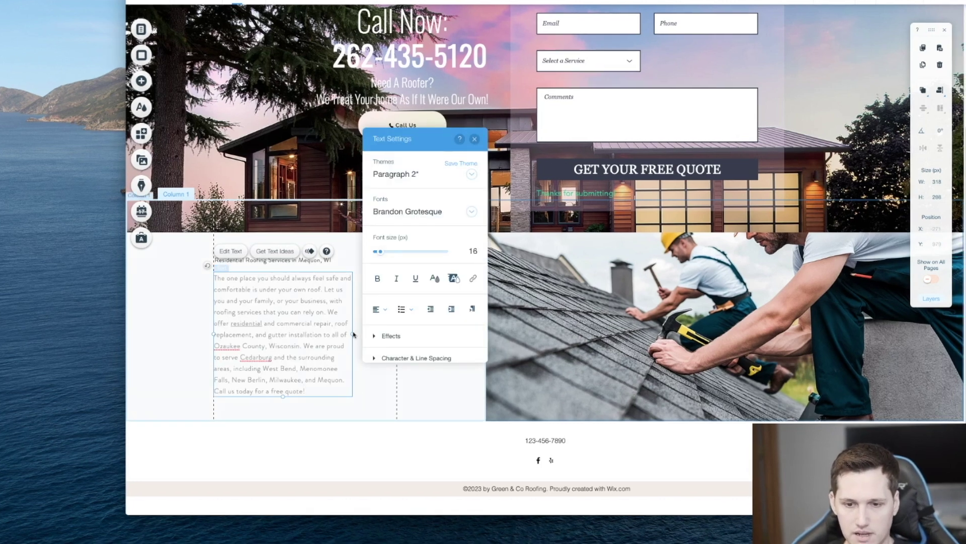
drag(360, 333, 395, 343)
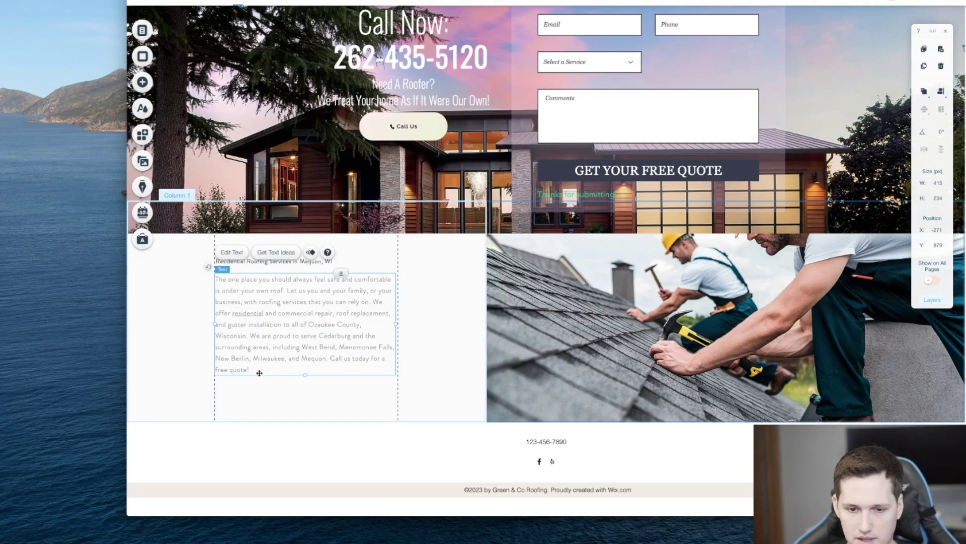
double_click(257, 370)
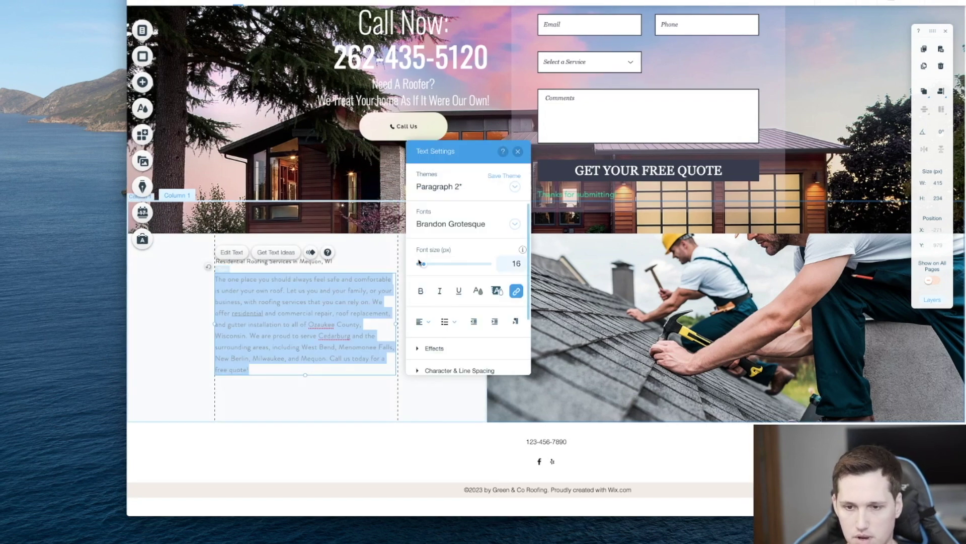
click(427, 264)
drag(427, 264, 425, 265)
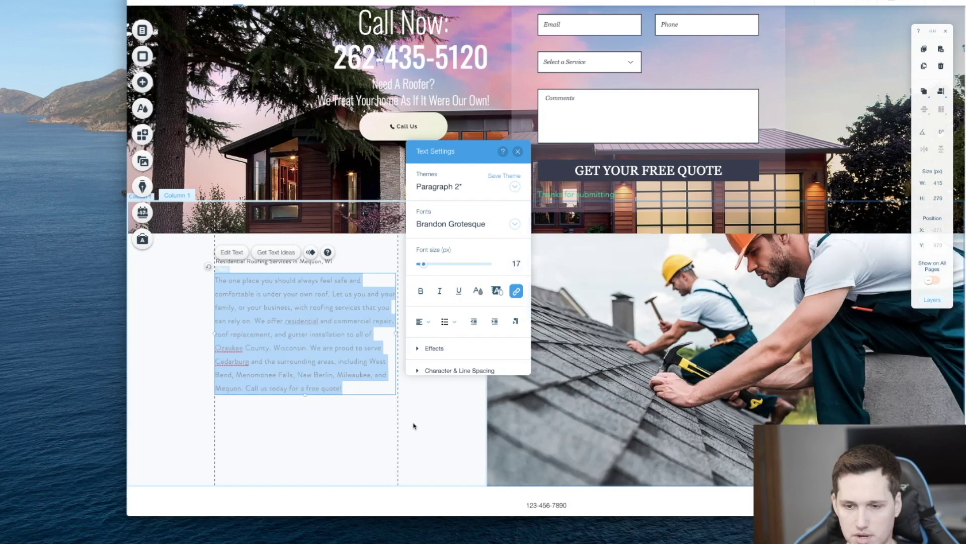
click(443, 432)
scroll(589, 504, down, 2)
Step: Save the site changes
scroll(645, 359, up, 5)
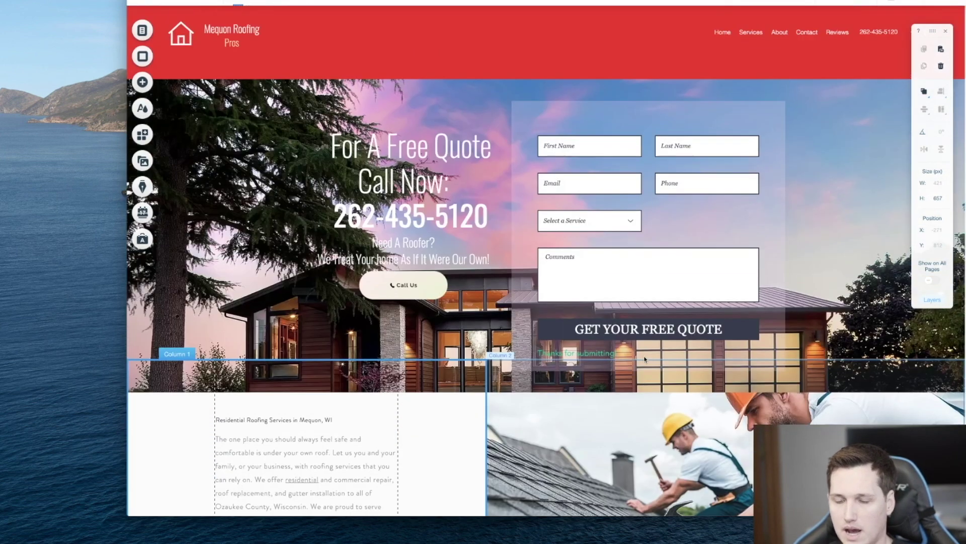
scroll(644, 359, down, 5)
scroll(644, 359, up, 5)
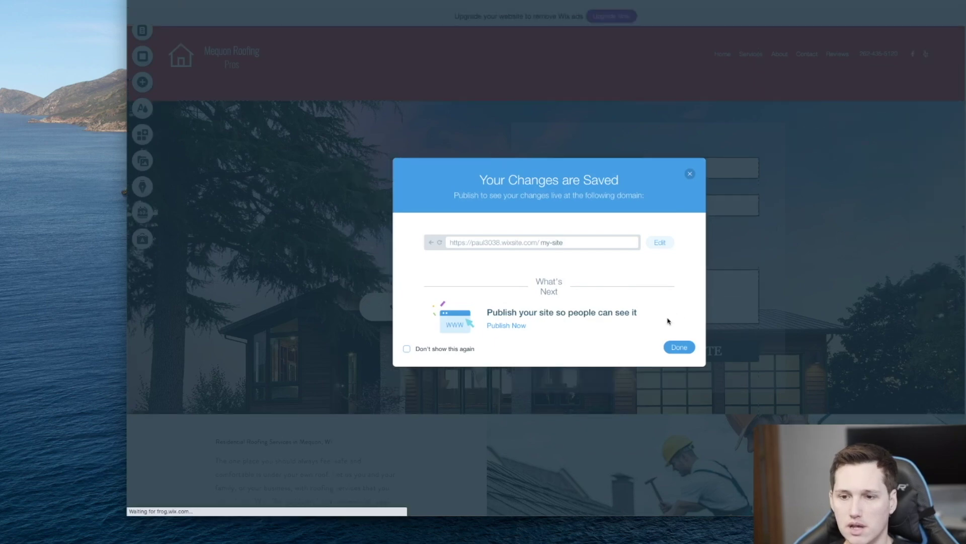
click(675, 345)
Step: Preview the site and test the Services > Residential menu link
scroll(447, 307, down, 5)
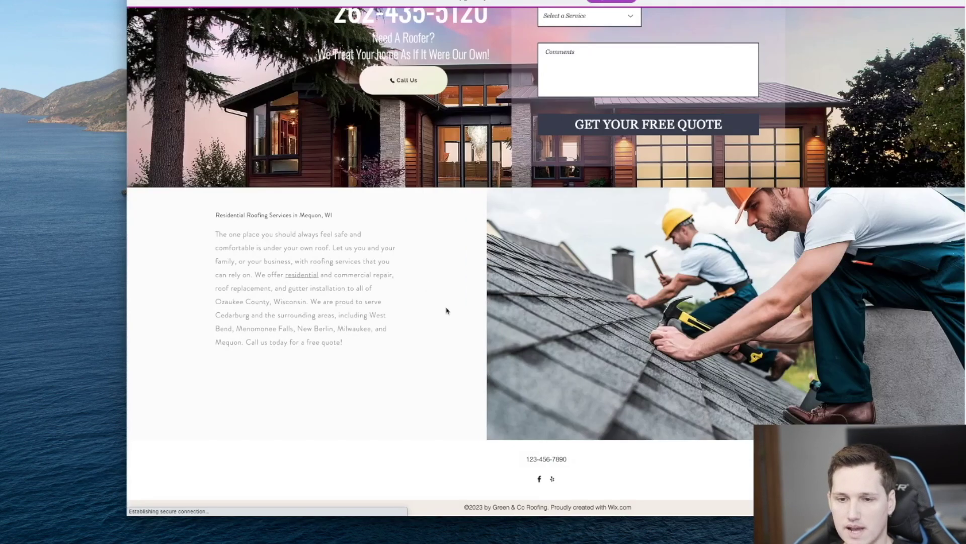
scroll(446, 307, up, 4)
scroll(578, 391, down, 4)
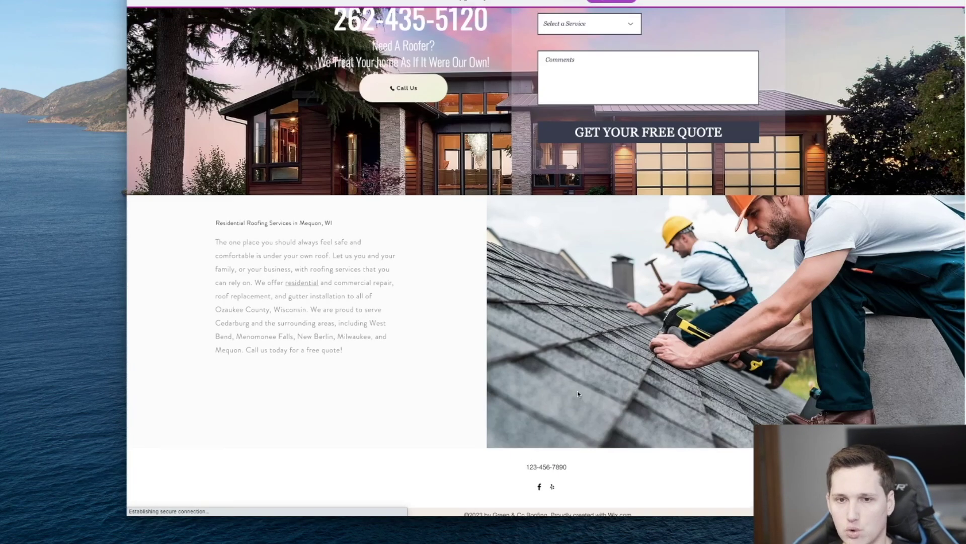
scroll(578, 392, up, 4)
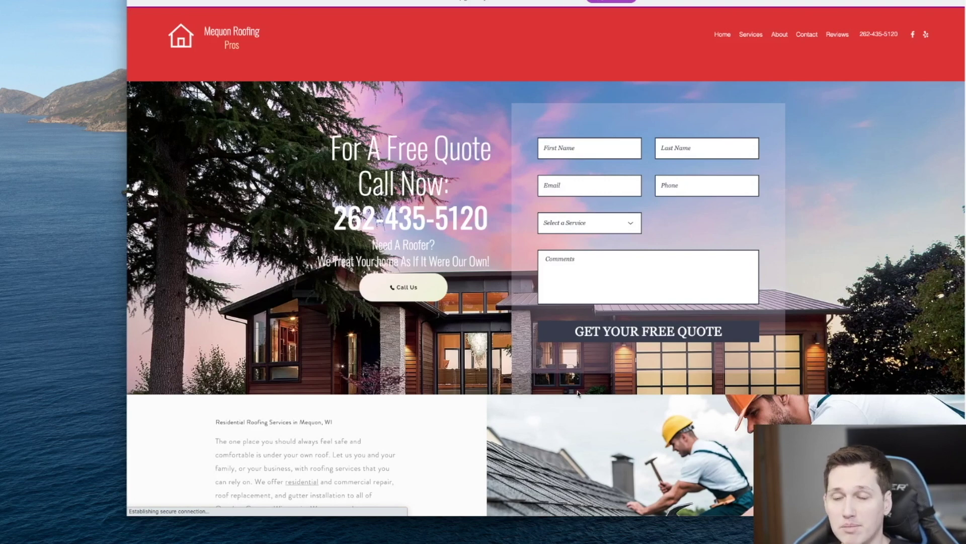
mouse_move(750, 34)
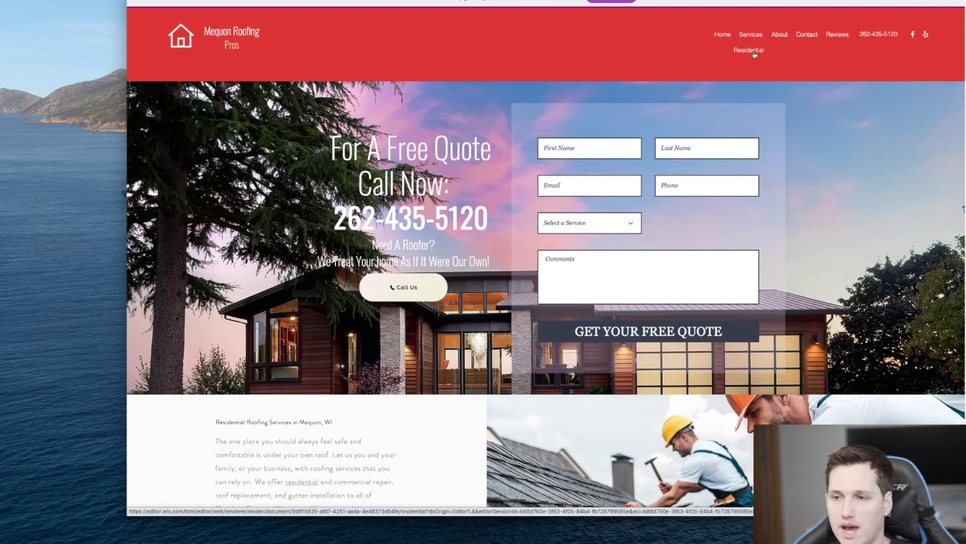
click(754, 55)
scroll(411, 406, down, 3)
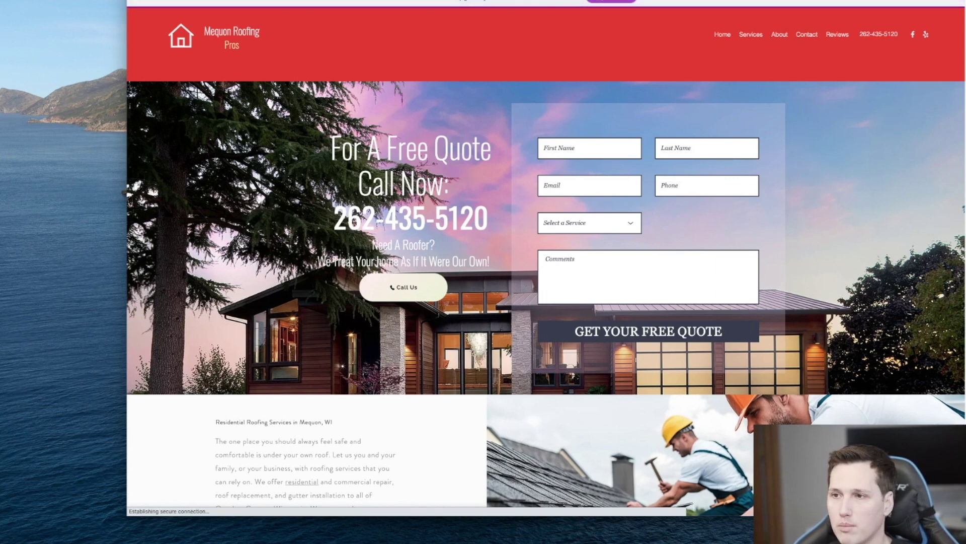
Step: Open the SEO (Google) settings for the Residential page from the site pages list
mouse_move(749, 32)
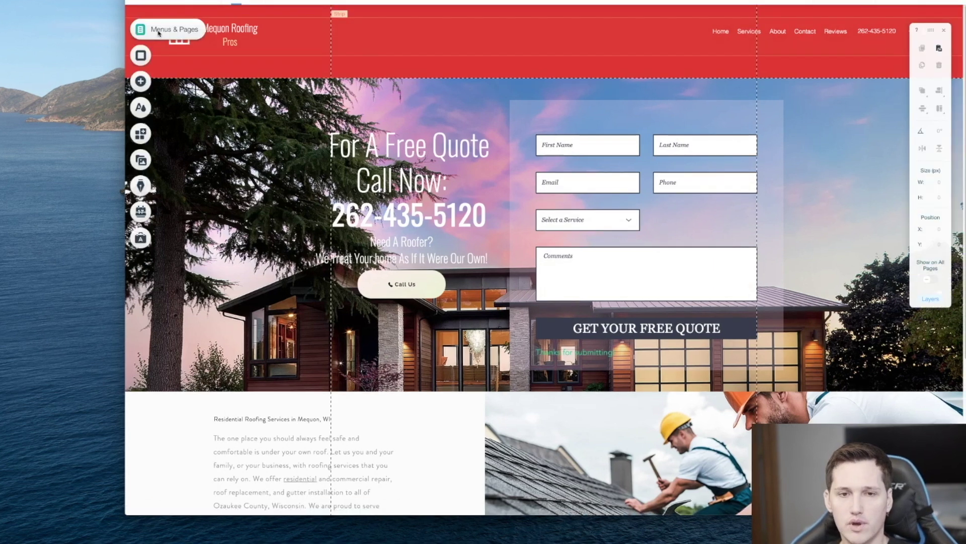
click(140, 30)
click(351, 95)
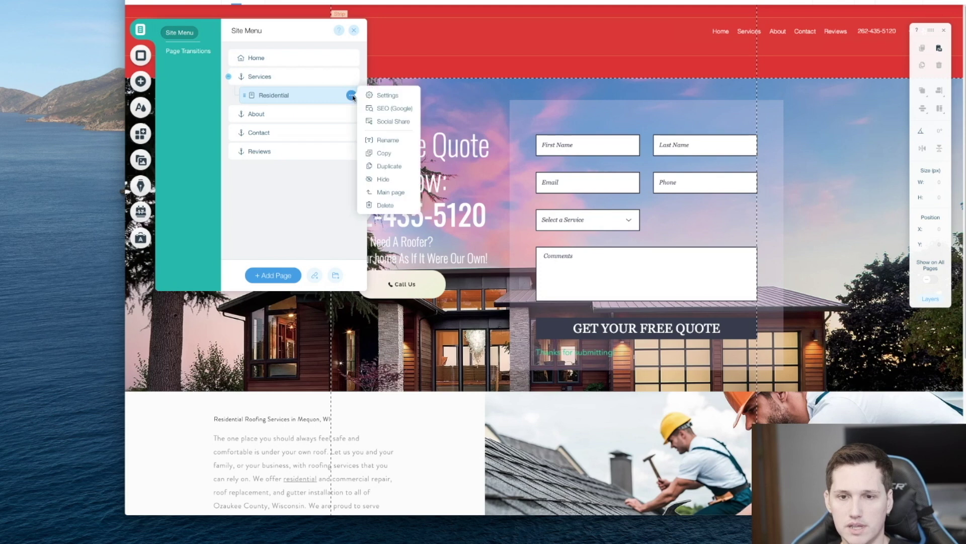
click(392, 109)
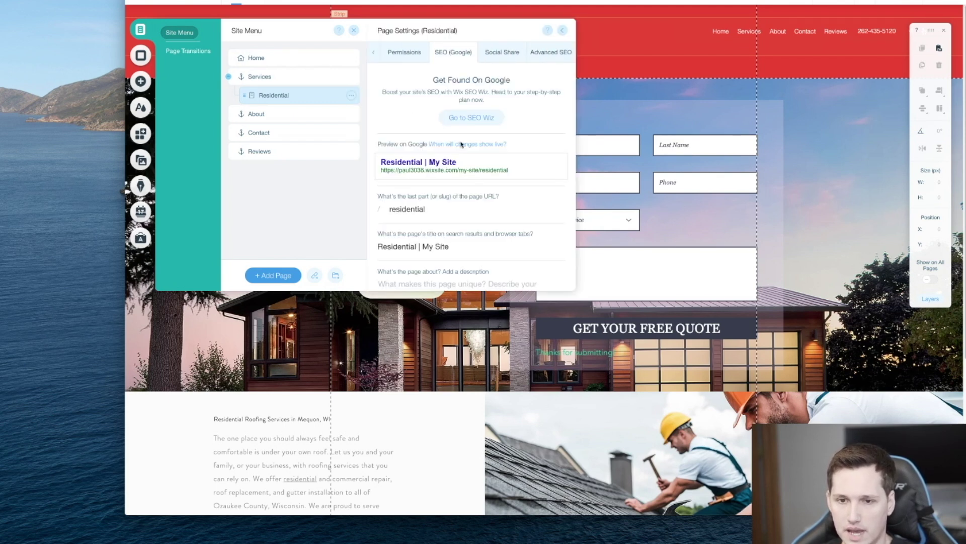
scroll(432, 178, down, 3)
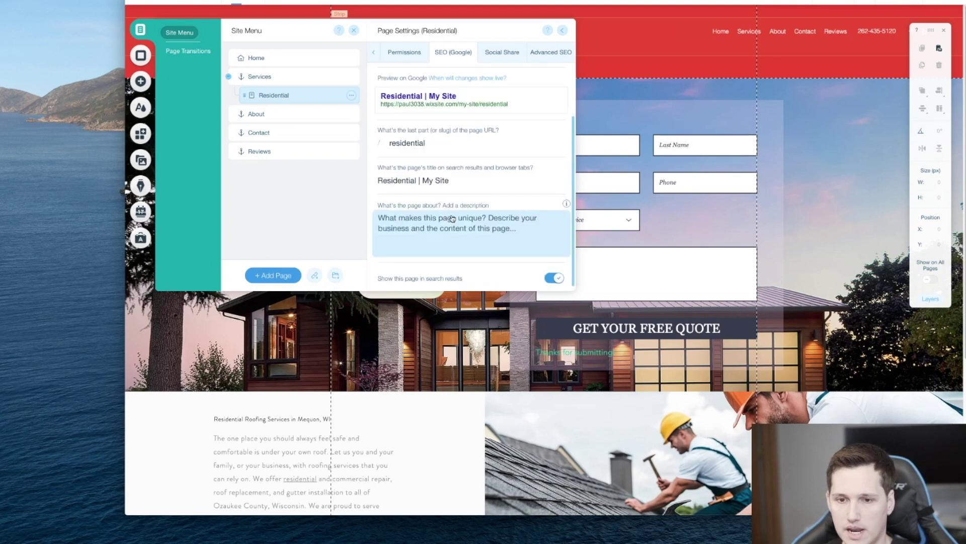
Step: Change the slug to residential-roofing and the title to 'Residential Roofer in Mequon, WI'
click(443, 142)
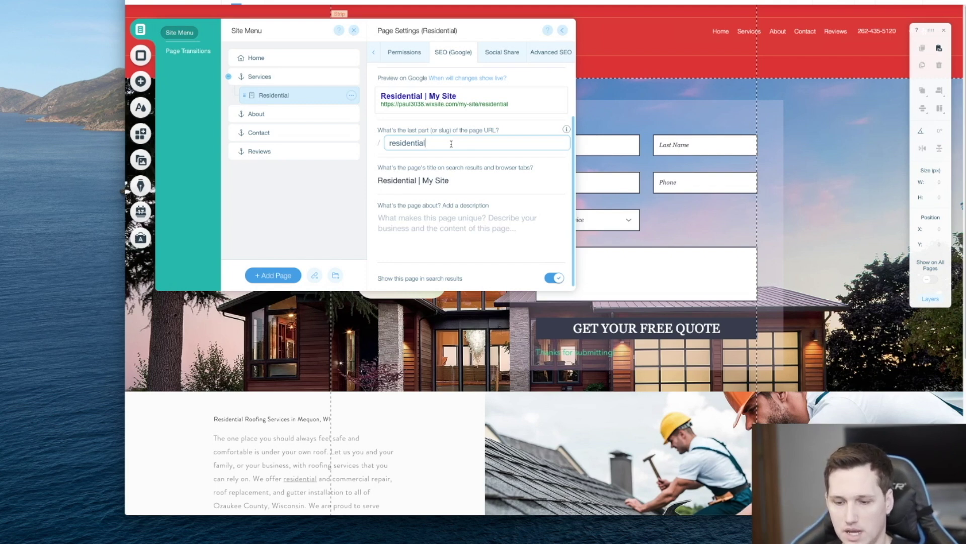
text(roofing)
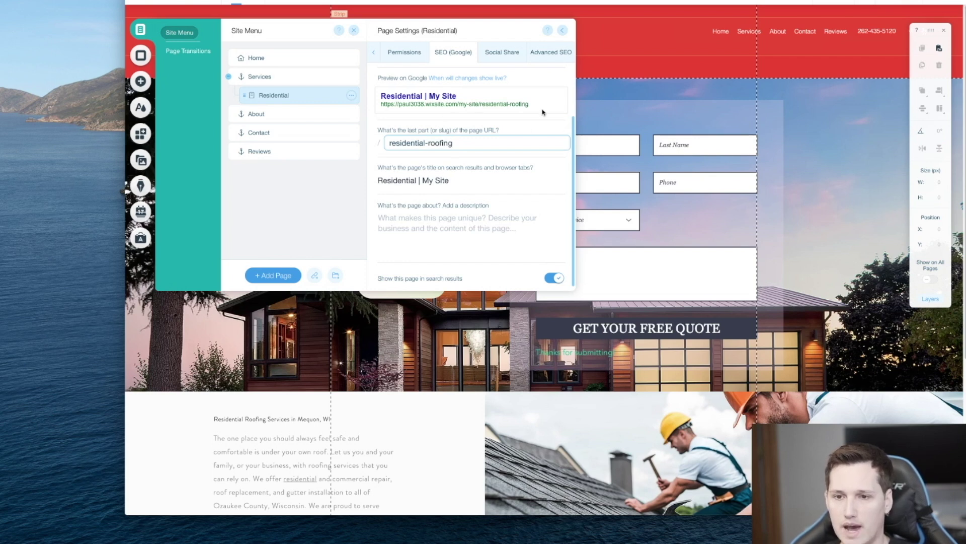
click(520, 108)
click(427, 181)
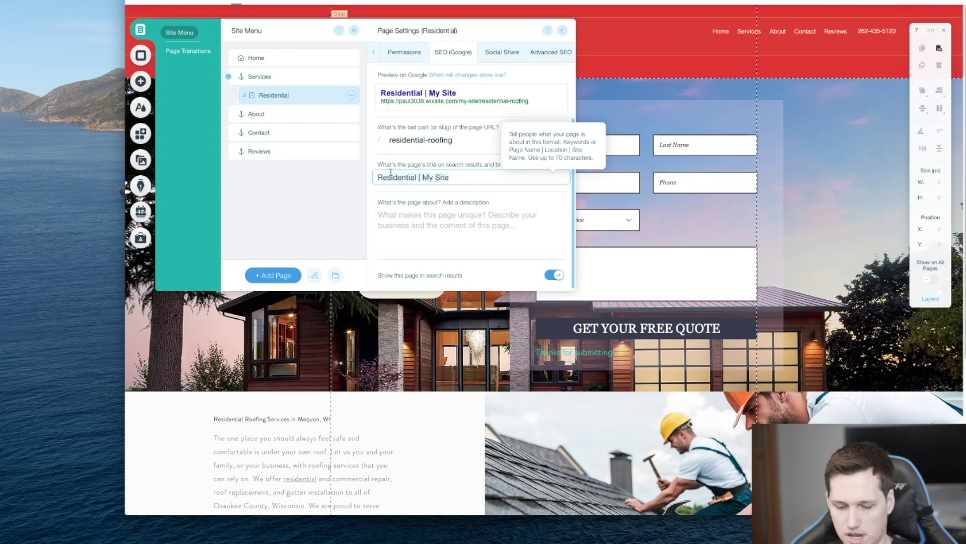
key(super+a)
text(Residential)
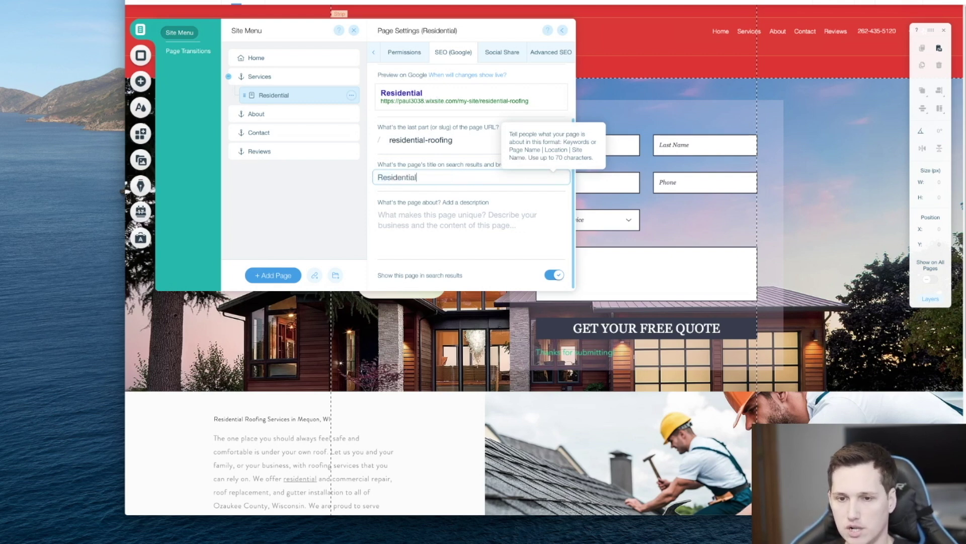
text( Roofer in Mequon, W)
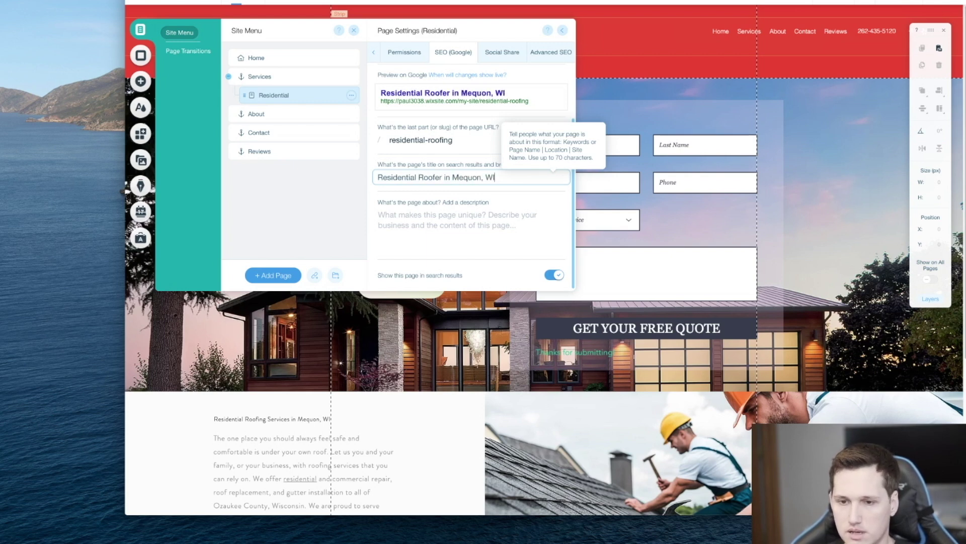
text(I)
Step: Enter the search description 'Are you looking for a roofer ing Mequon WI? Give us a call today'
click(420, 241)
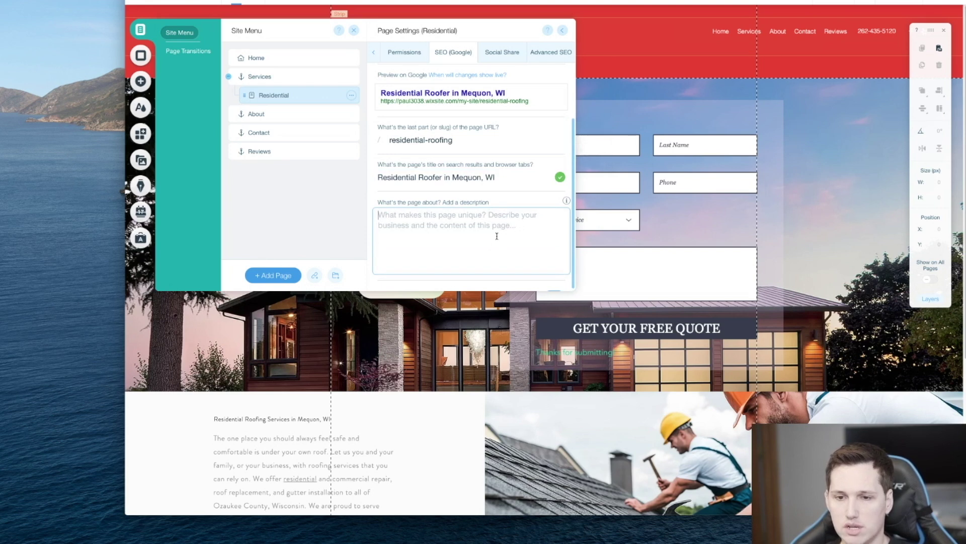
scroll(473, 197, down, 1)
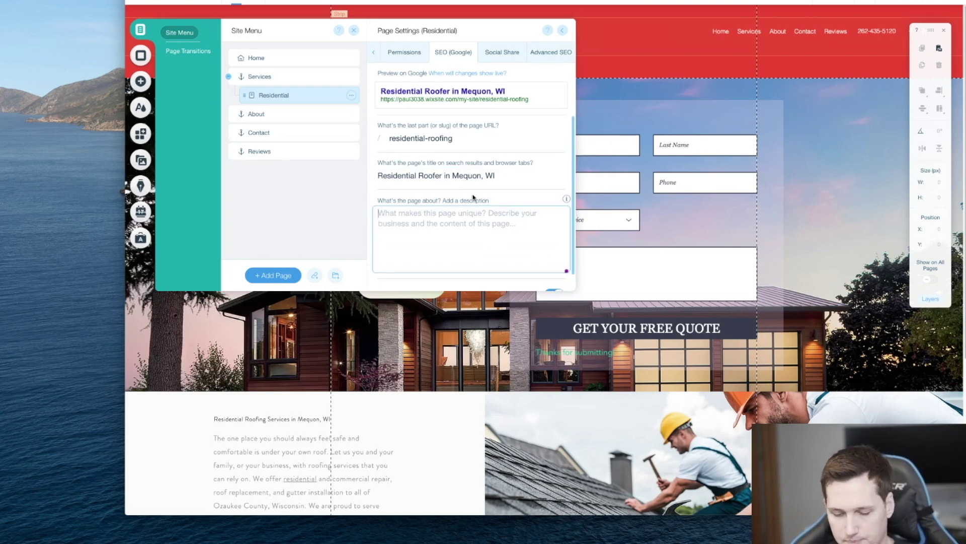
text(Are you looking for a ro)
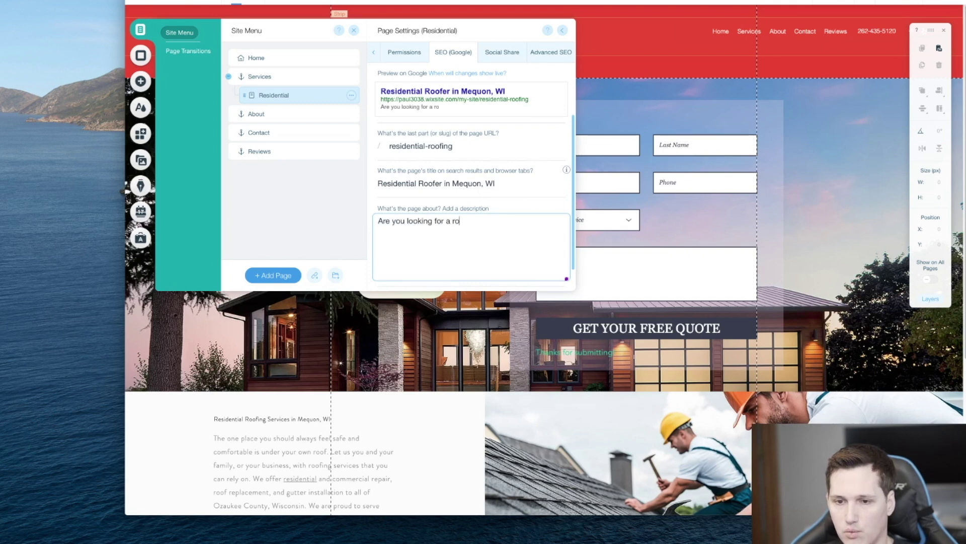
text(ofer ing Mequon )
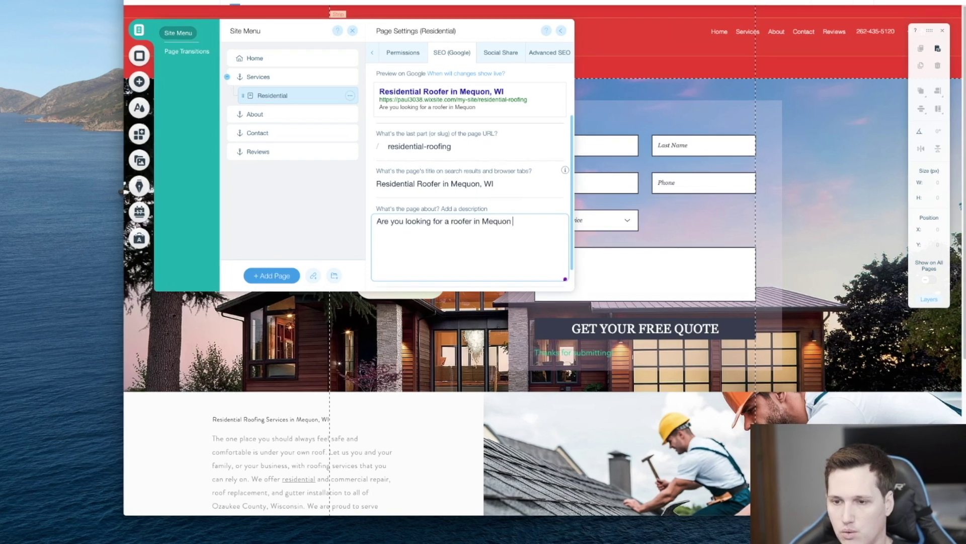
text(WI? Give us a call today!)
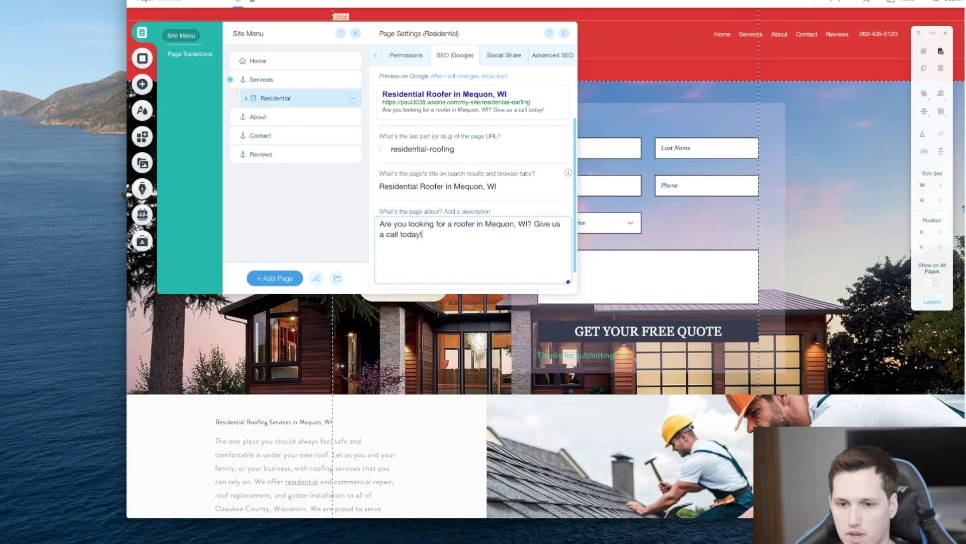
click(506, 59)
scroll(469, 156, down, 3)
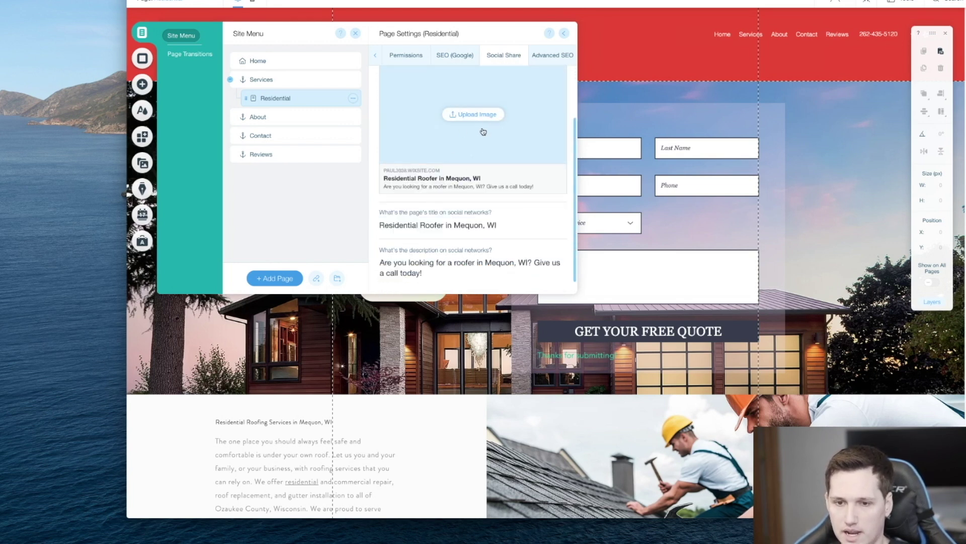
scroll(479, 135, up, 1)
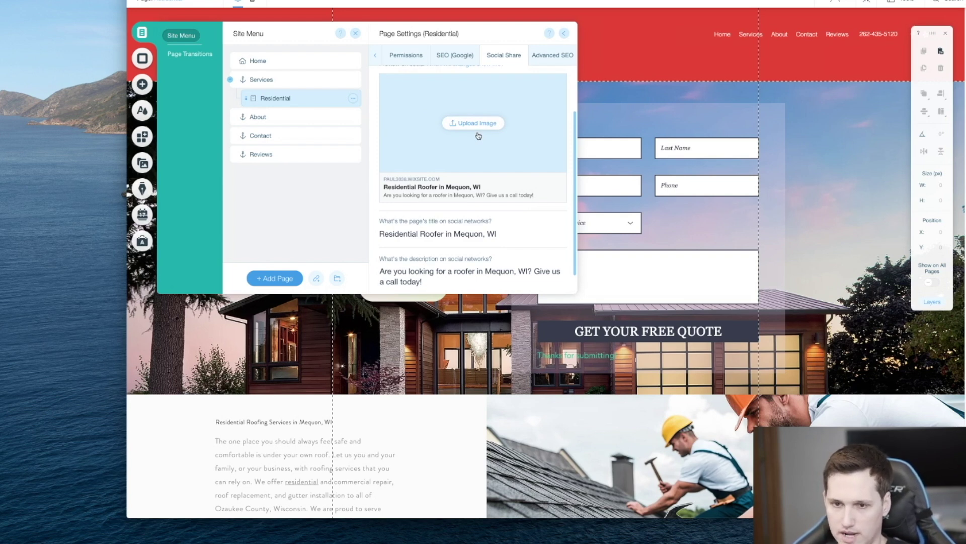
click(552, 54)
scroll(503, 126, down, 3)
scroll(394, 131, up, 3)
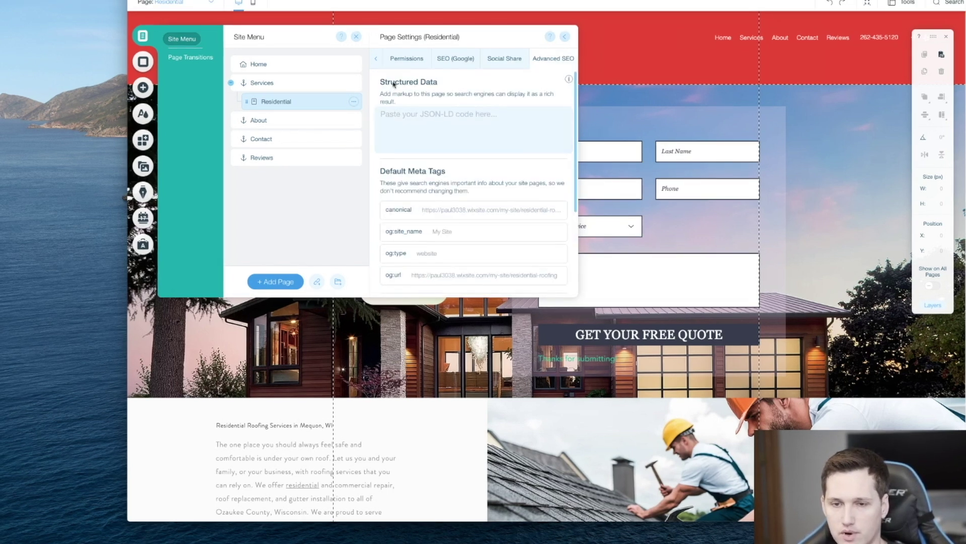
scroll(473, 126, down, 5)
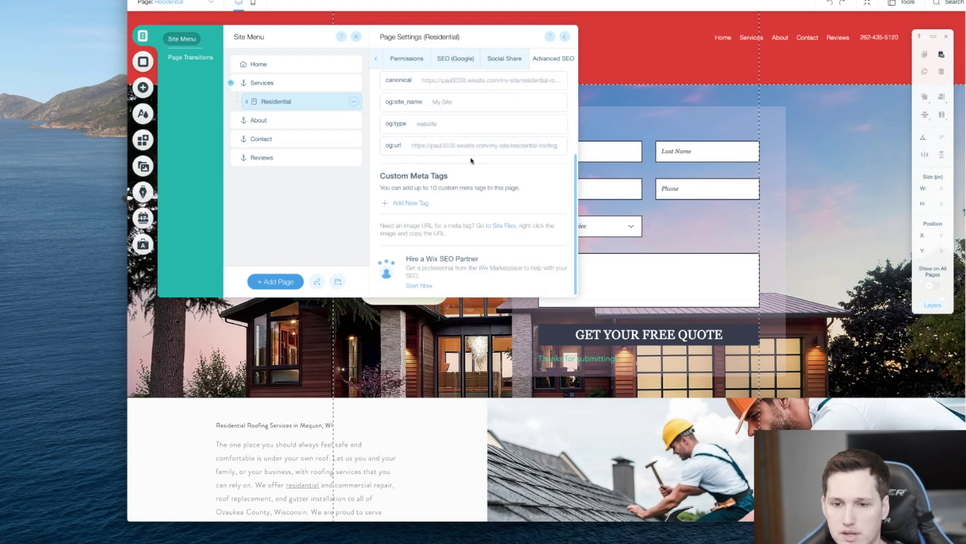
click(502, 61)
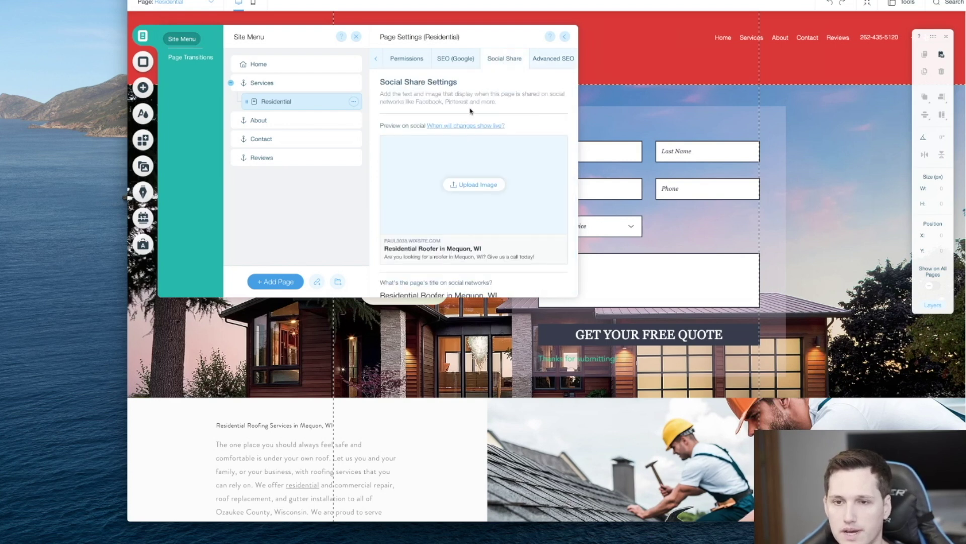
click(460, 64)
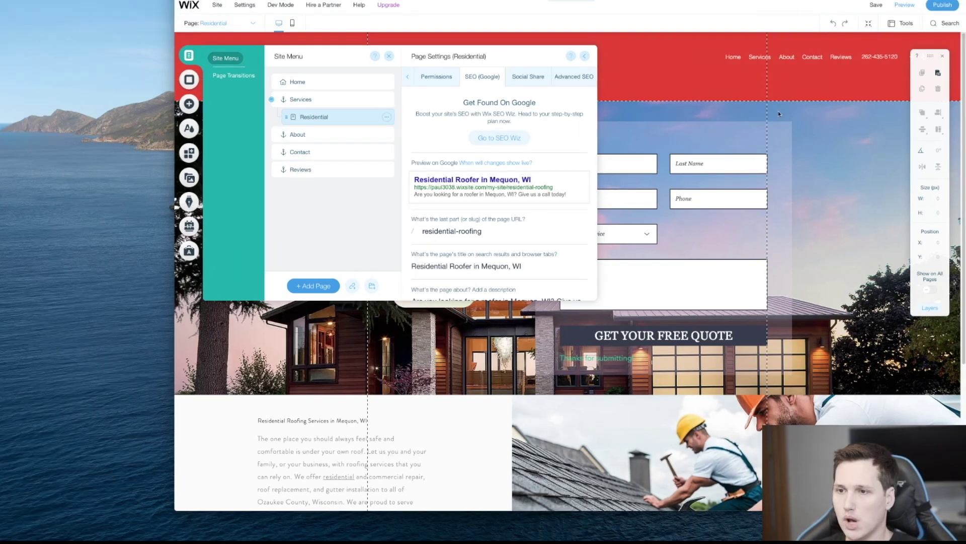
Step: Publish the site and view the live homepage with the free-quote hero
click(478, 192)
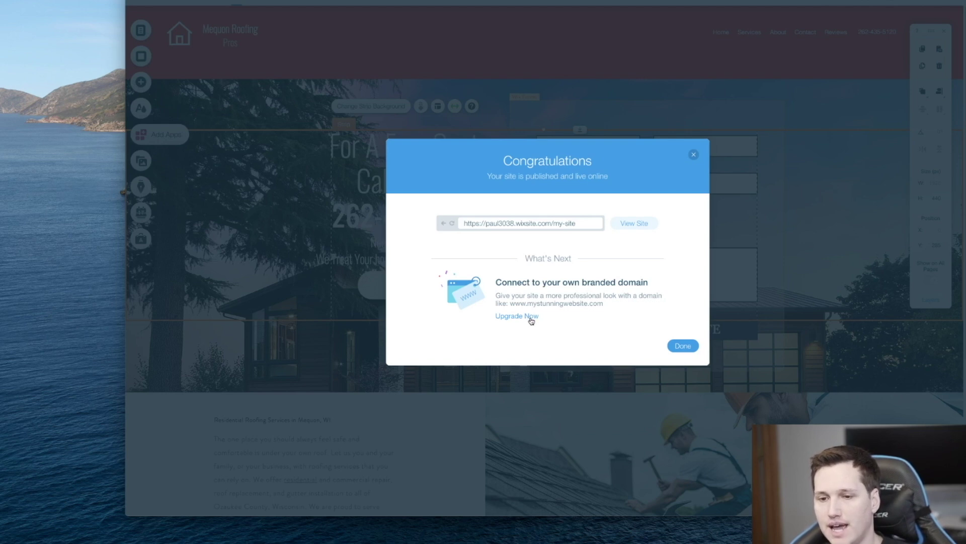
click(644, 226)
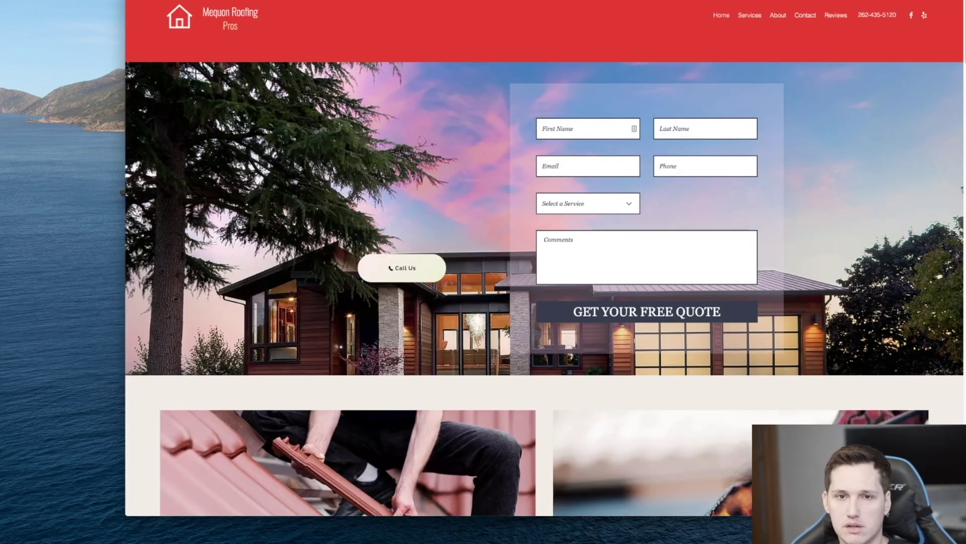
scroll(588, 238, down, 5)
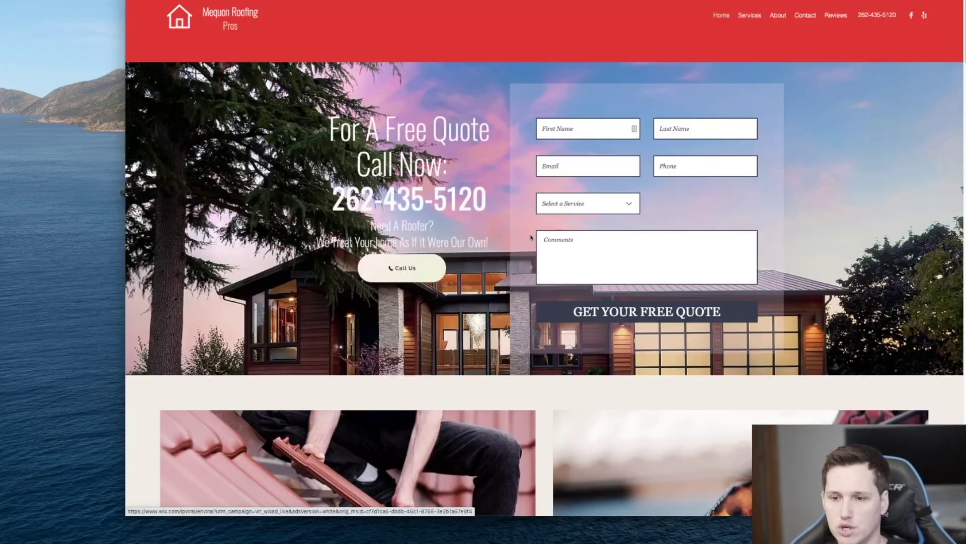